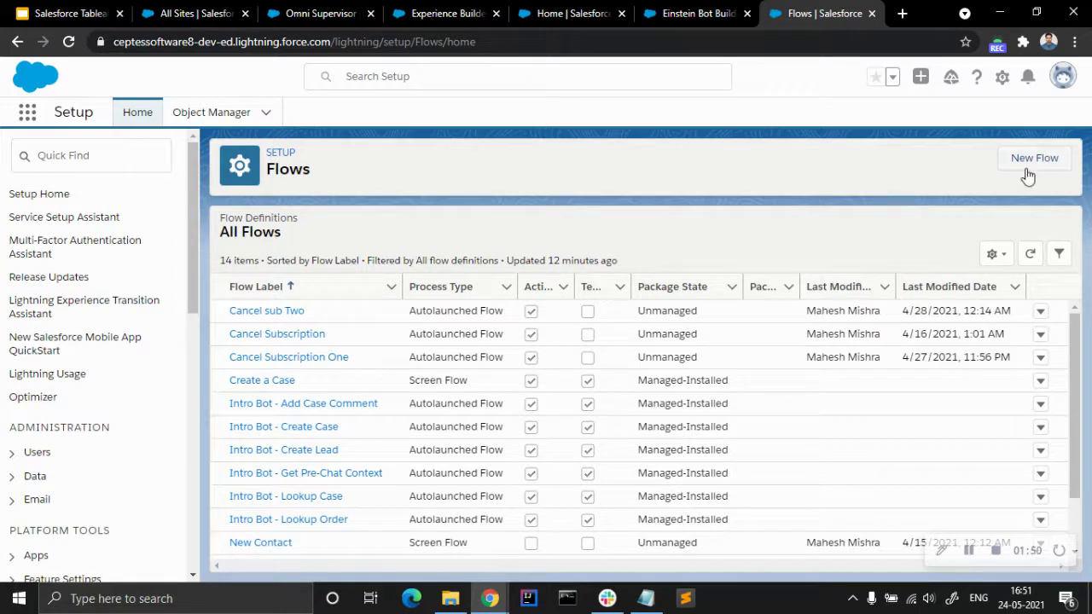
Step: Review the flow notes in Notepad, then create a new Autolaunched Flow (No Trigger) with the Freeform layout
click(645, 598)
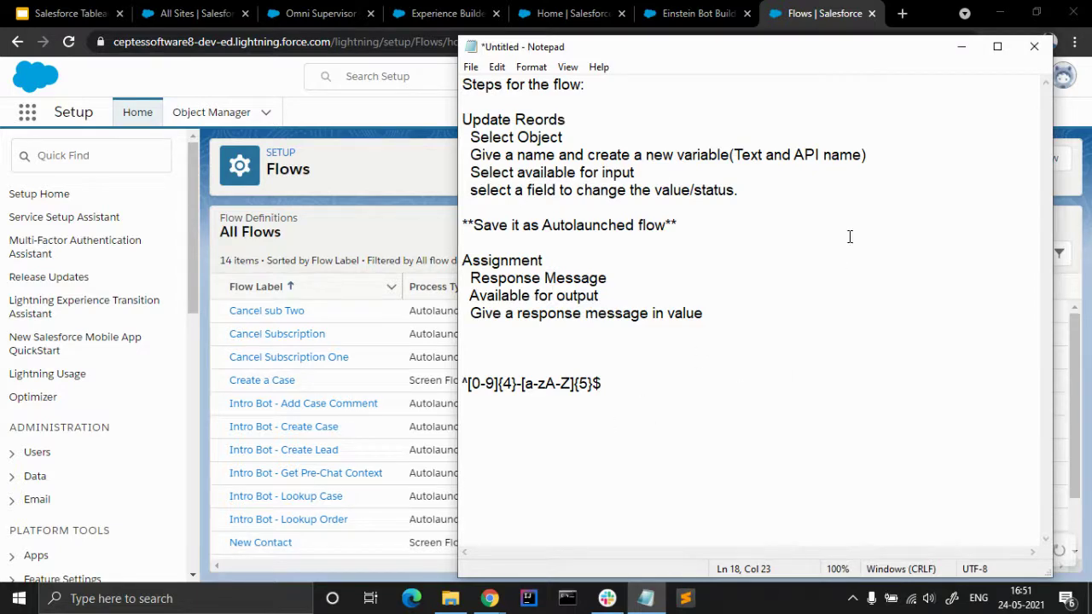
click(960, 47)
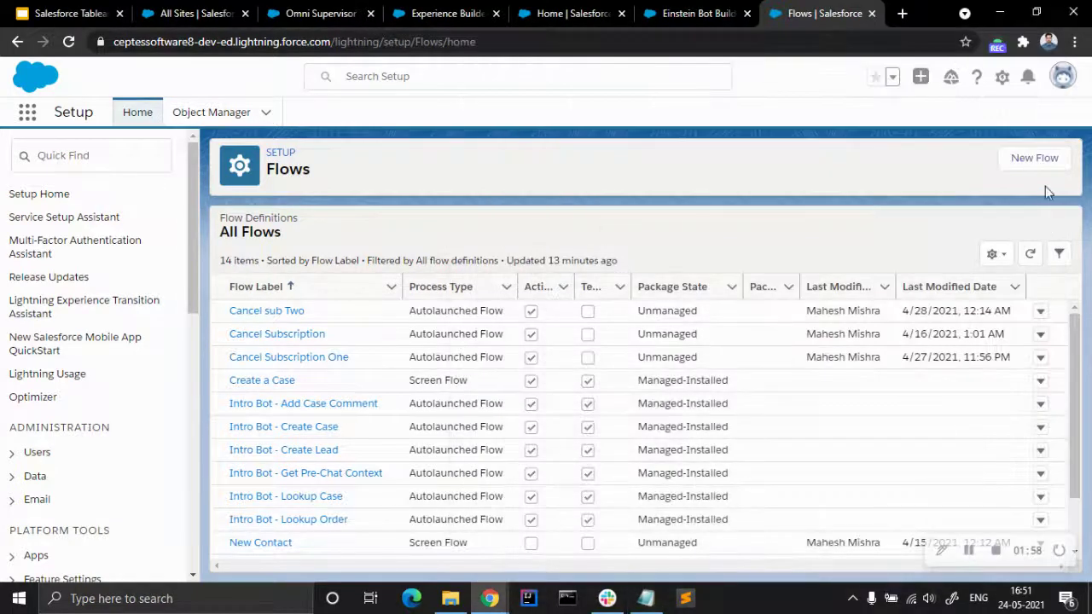
click(1040, 161)
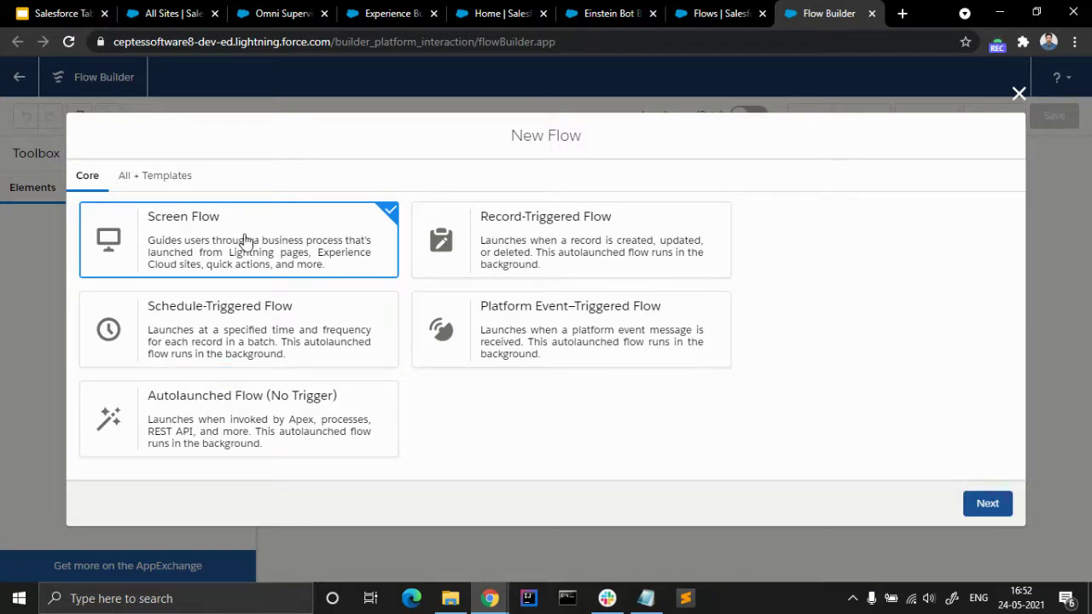
click(348, 415)
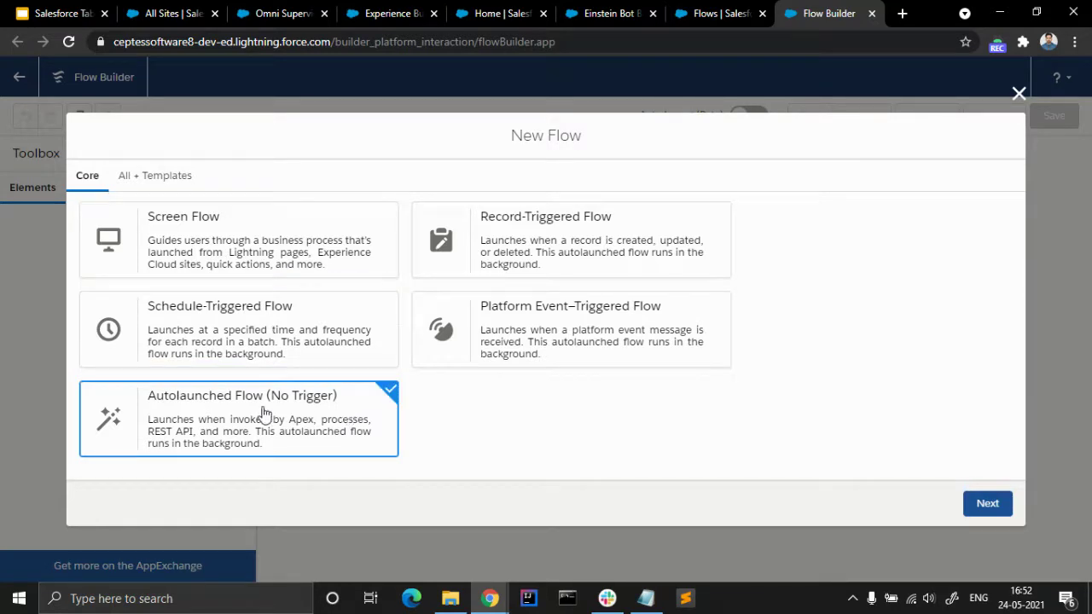
click(989, 505)
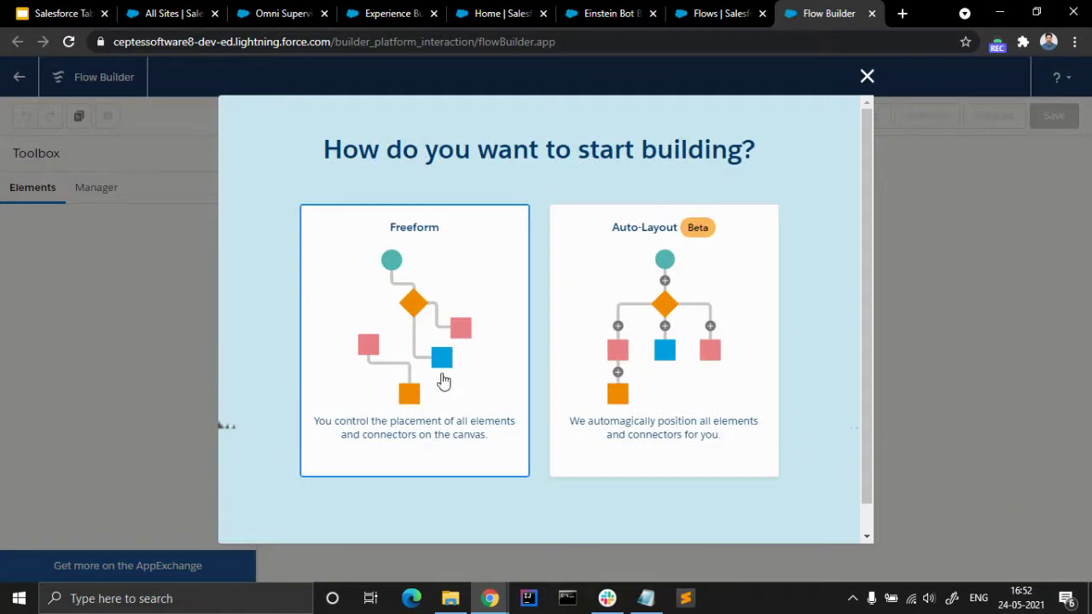
click(423, 378)
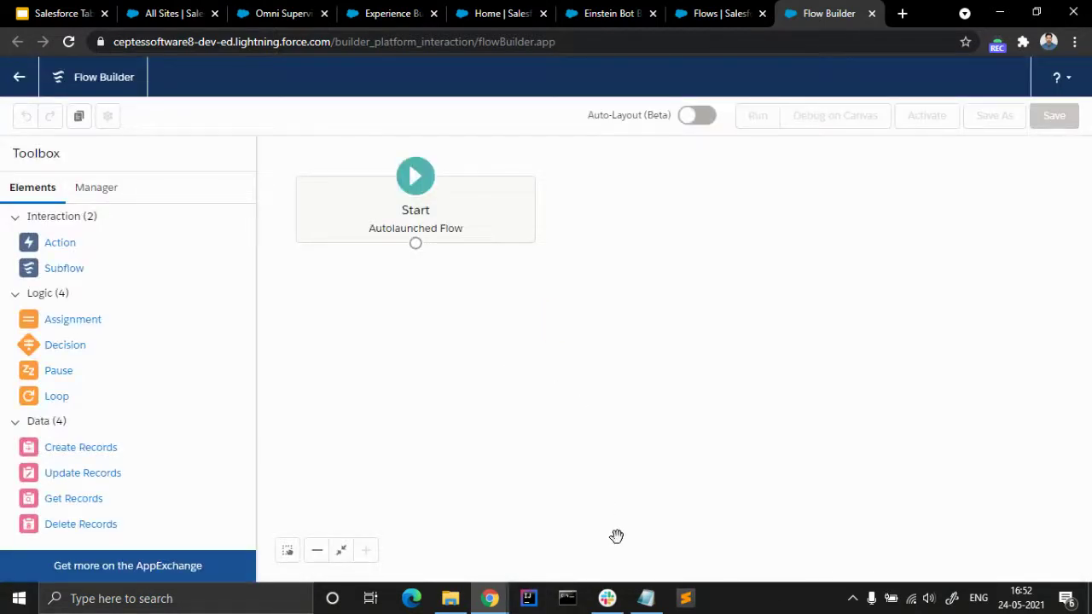
Step: Add an Update Records element below the Start element and label it AccountNumber
click(644, 597)
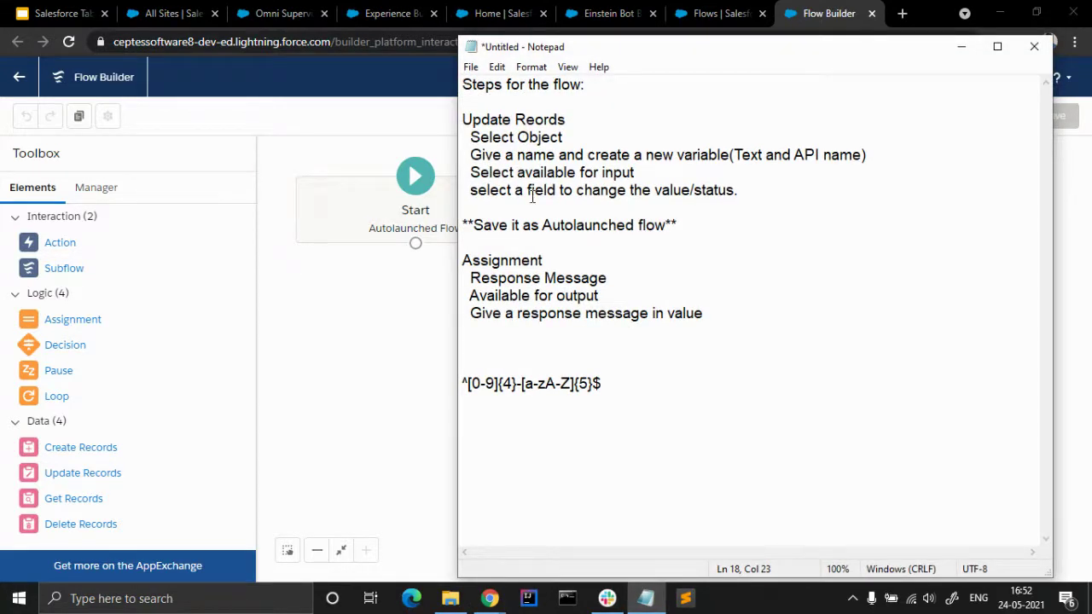
click(645, 598)
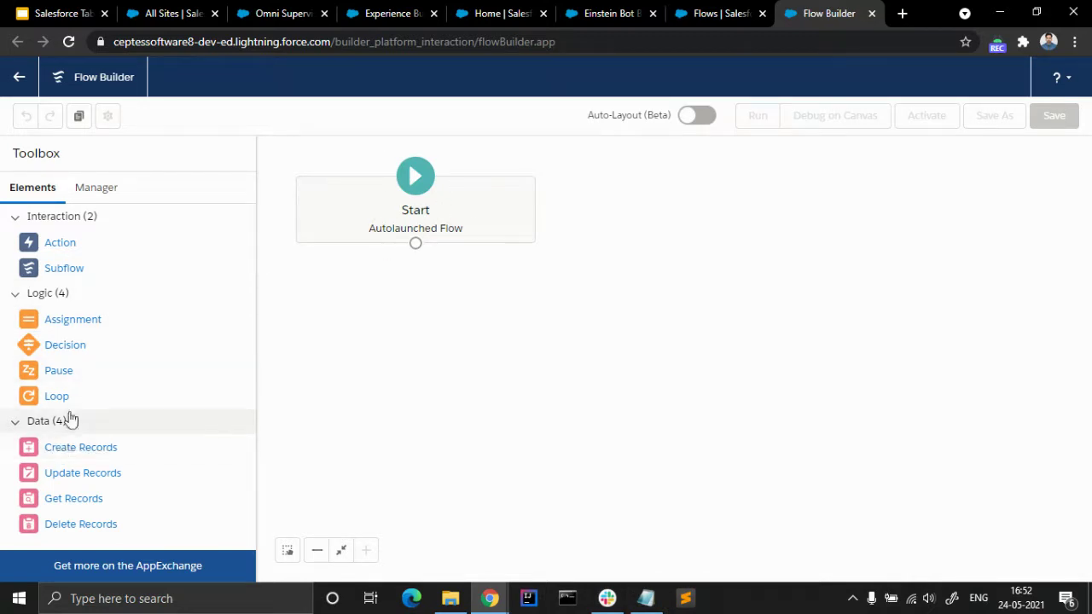
drag(90, 485, 396, 307)
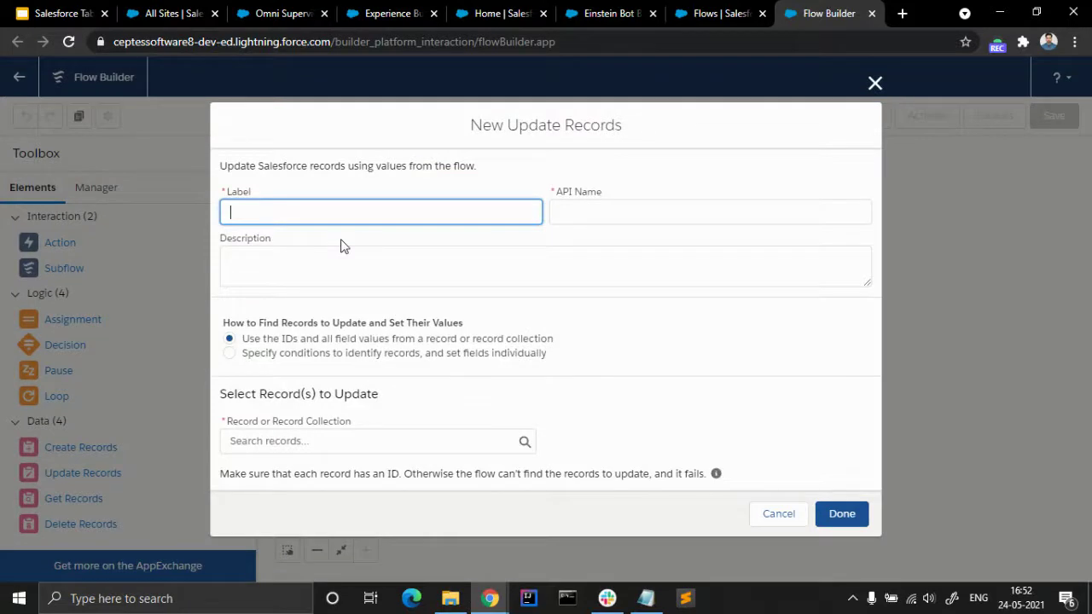
text(AccountNumber)
key(Tab)
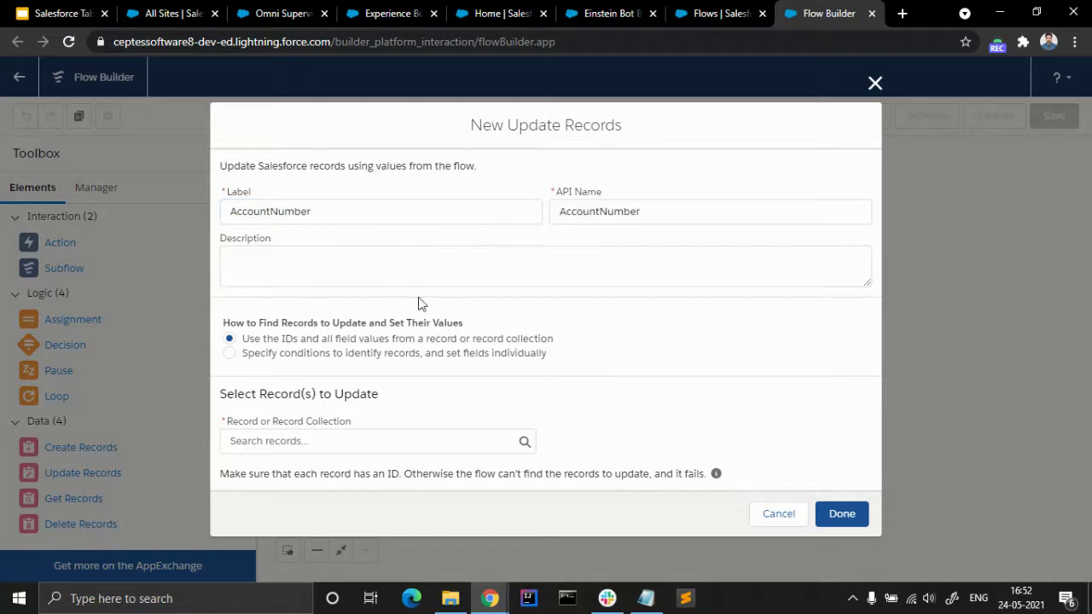
Step: Have the element identify records by specified conditions, set fields individually, and use Subscriber (Subscriber__c) as the object
click(375, 353)
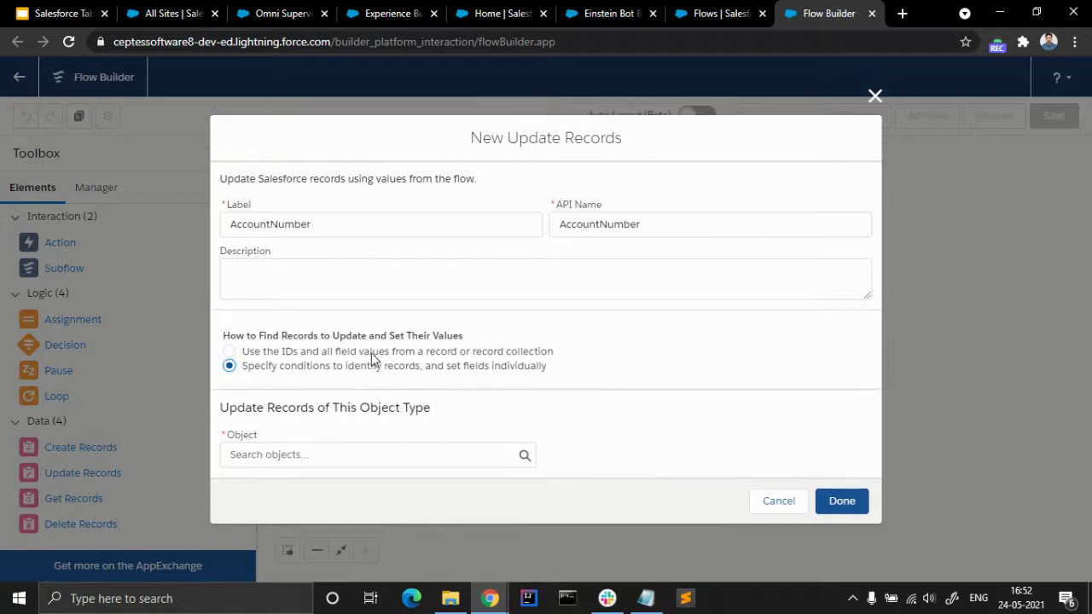
click(340, 450)
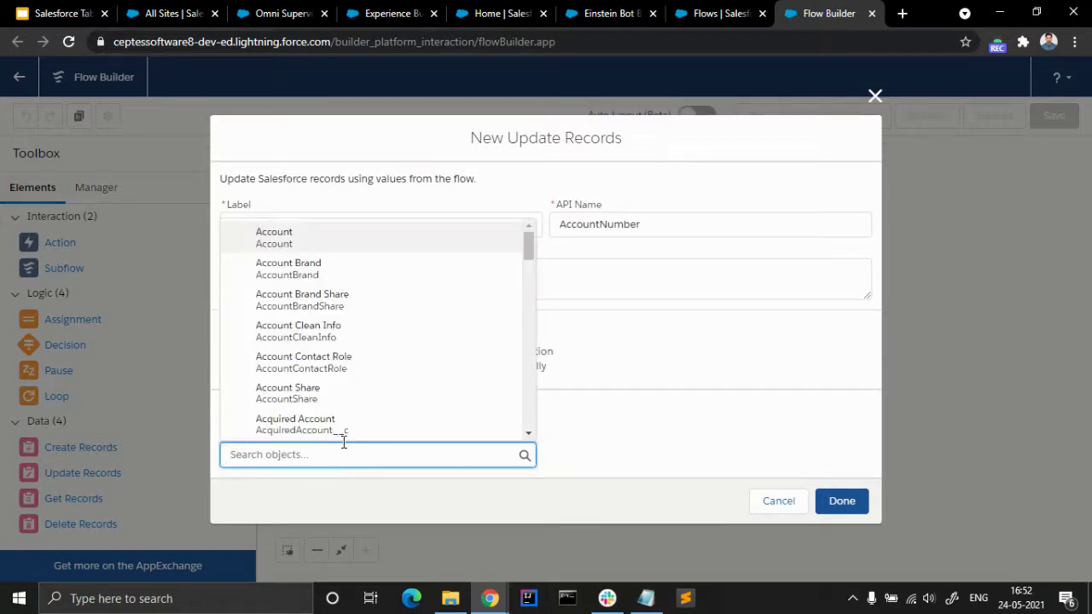
text(sub)
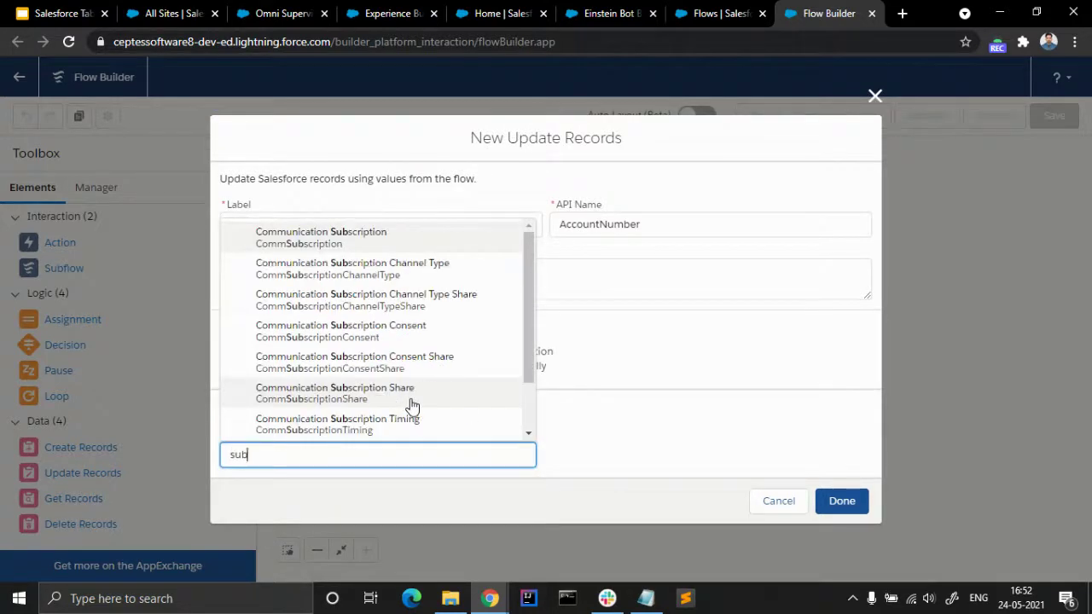
text(scrib)
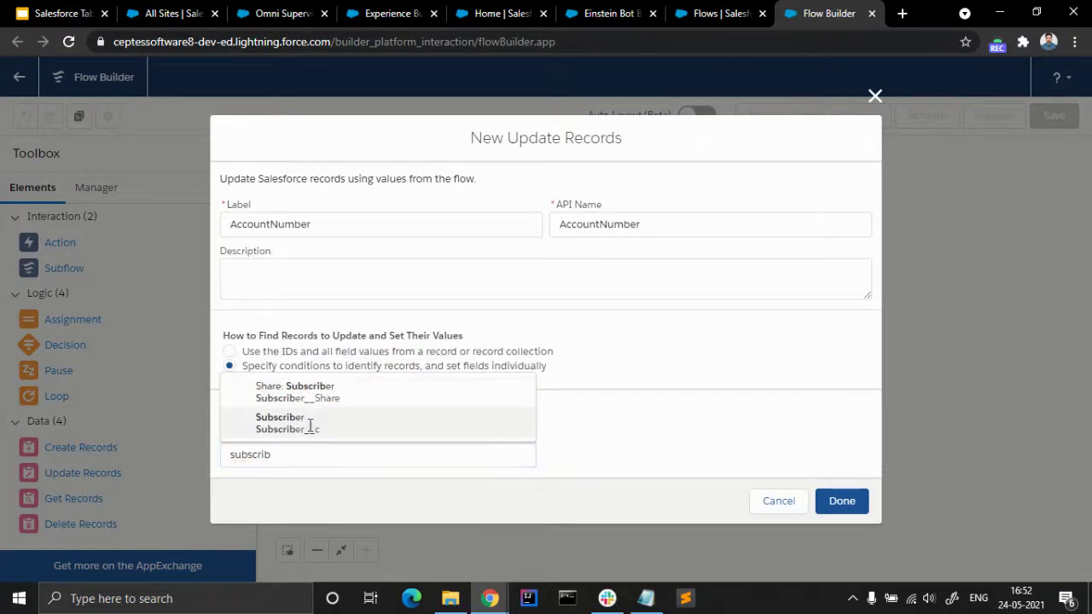
click(307, 423)
Step: Filter the Subscriber records on the Account_Number__c field
scroll(412, 372, down, 3)
click(350, 312)
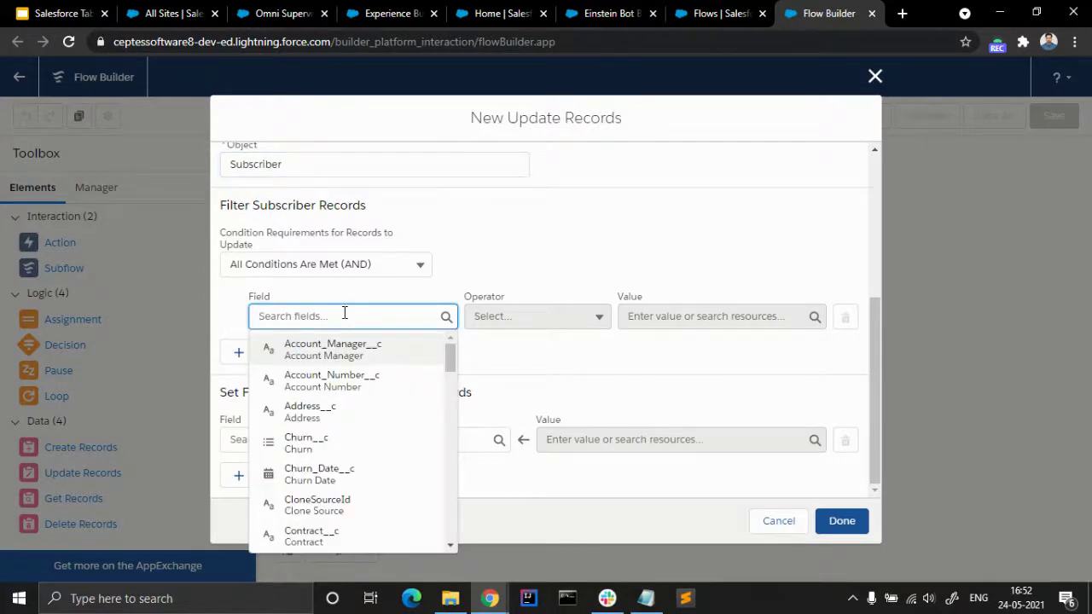
click(337, 380)
Step: Start a new resource for the filter value, of type Variable with the API name SubscriptionNumber
click(686, 317)
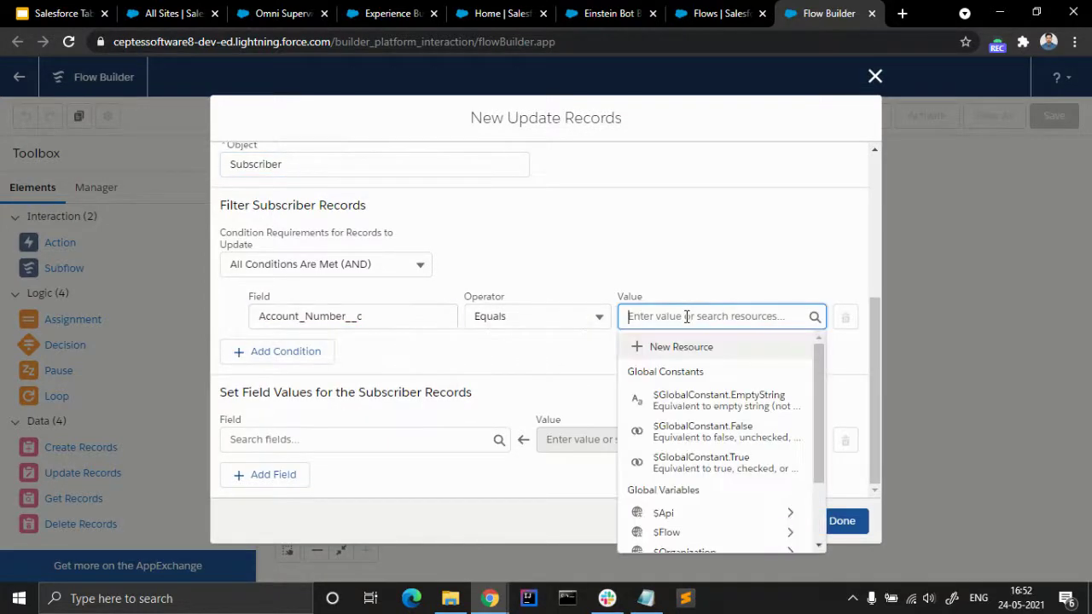
scroll(695, 345, down, 1)
scroll(698, 349, up, 1)
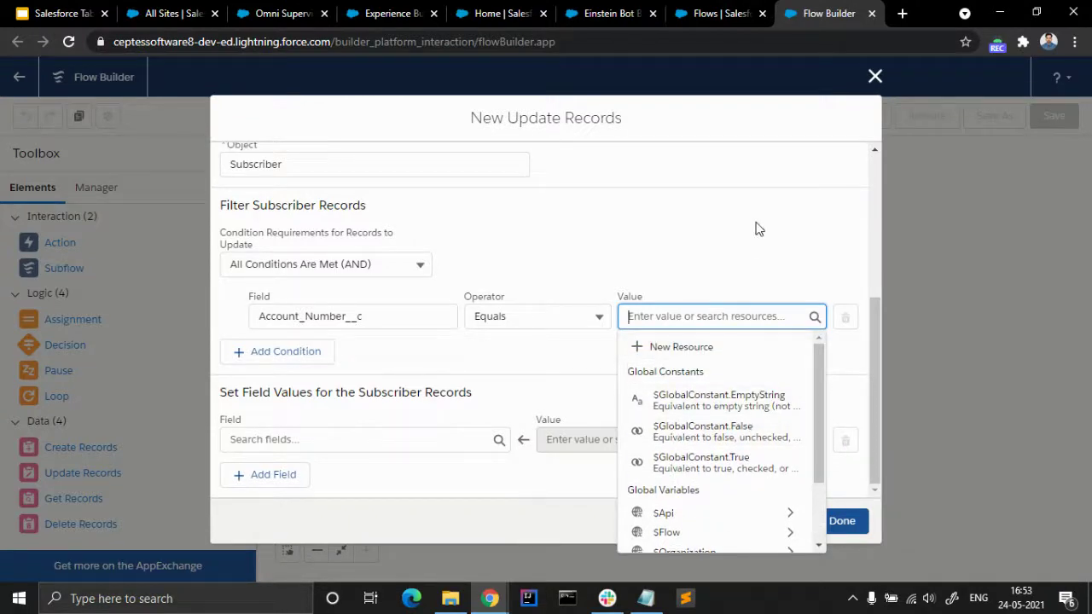
click(676, 346)
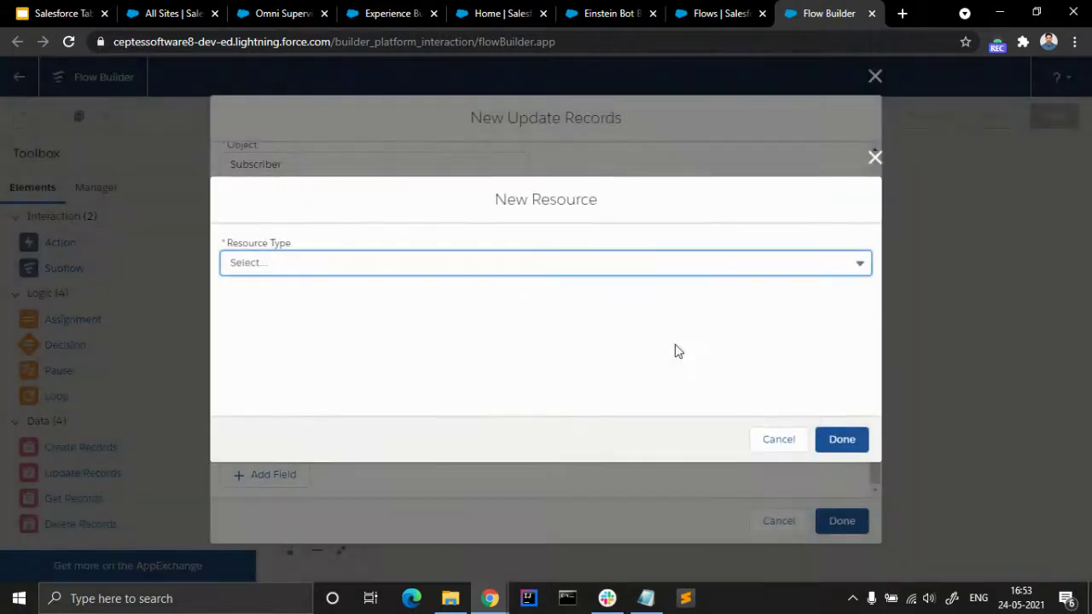
click(648, 598)
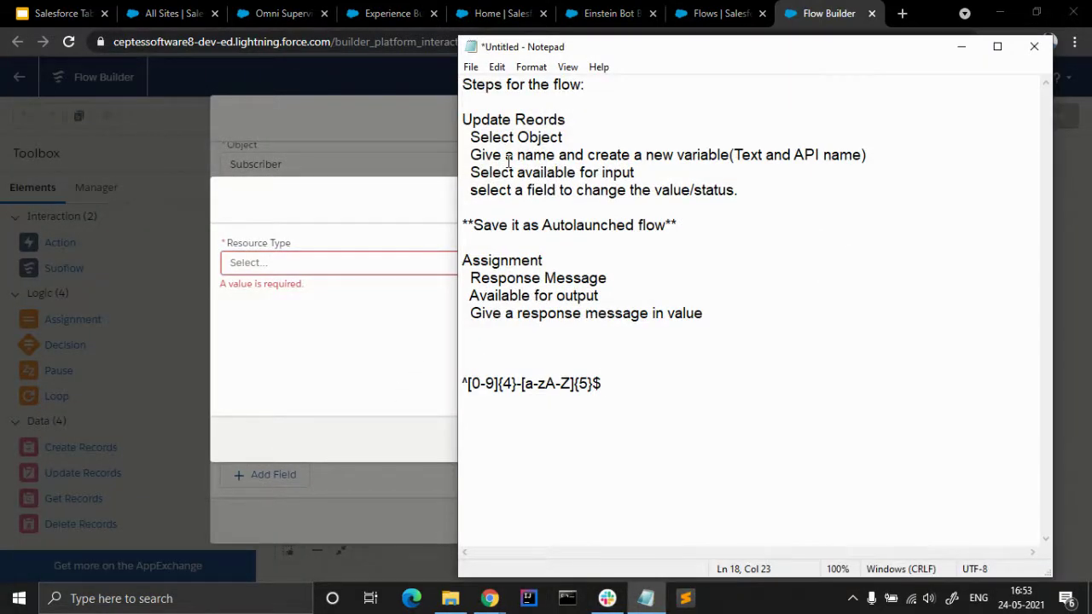
click(960, 46)
click(347, 260)
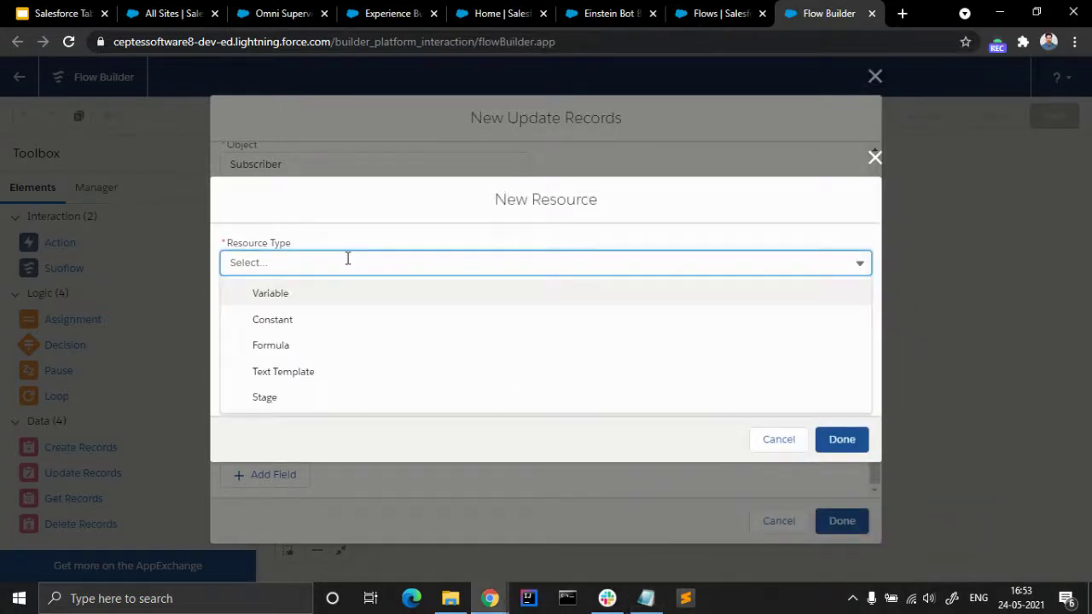
click(321, 298)
click(321, 303)
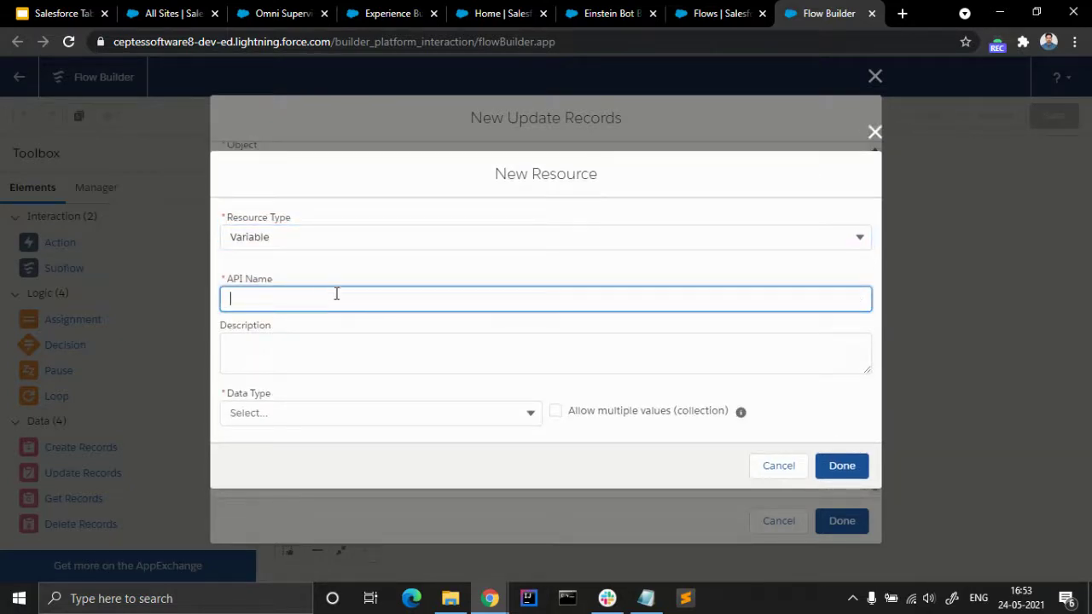
text(a)
key(BackSpace)
text(SubscriptionNumber)
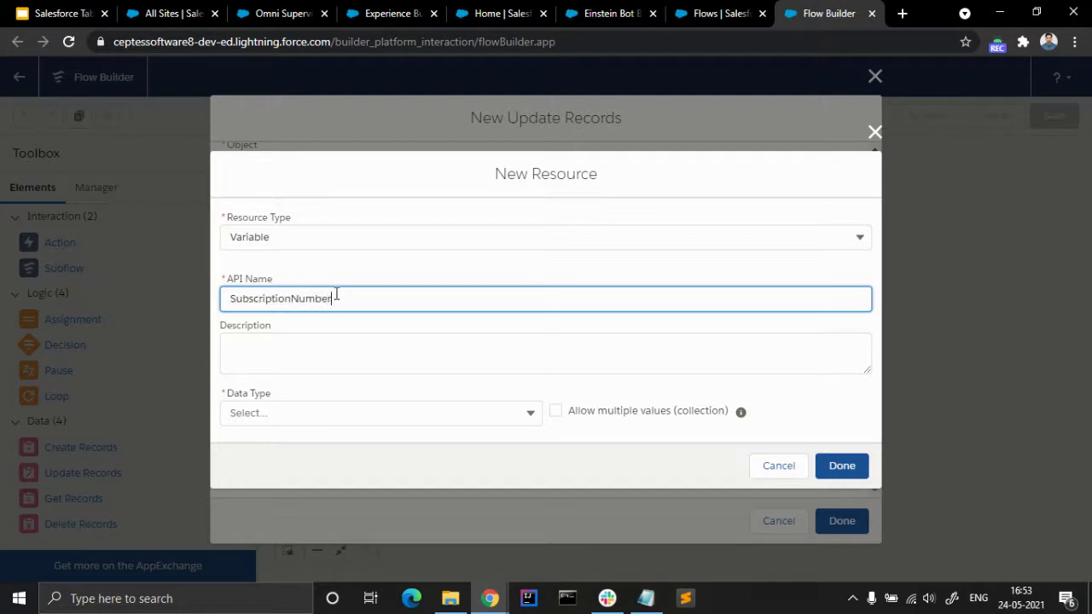
Step: Give the variable the Text data type, make it available for input, and finish creating it
key(ctrl+a)
click(357, 412)
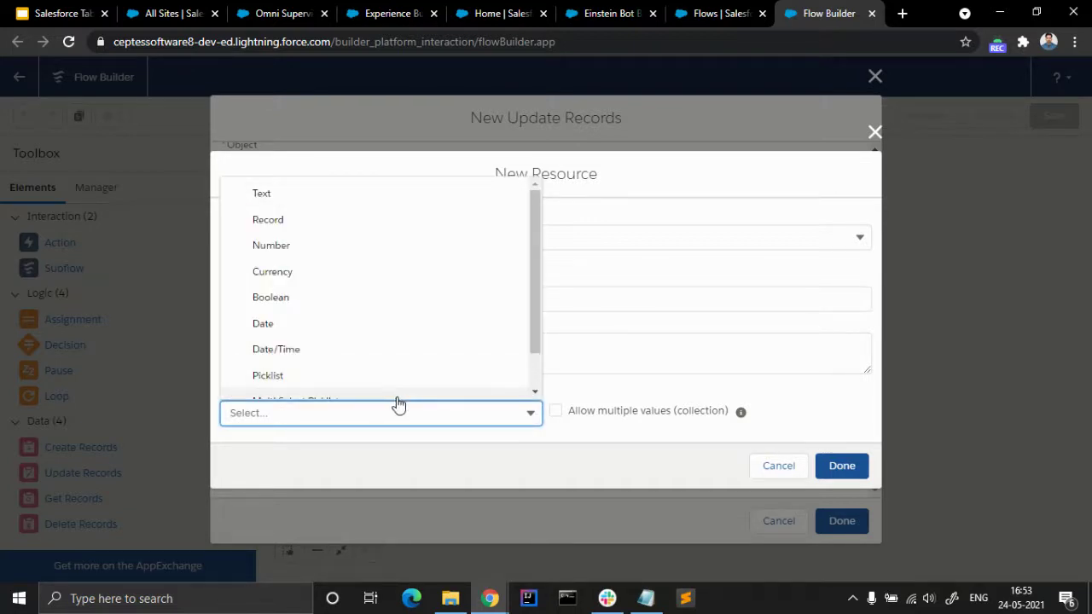
scroll(419, 383, down, 2)
scroll(410, 388, up, 2)
click(377, 421)
click(379, 422)
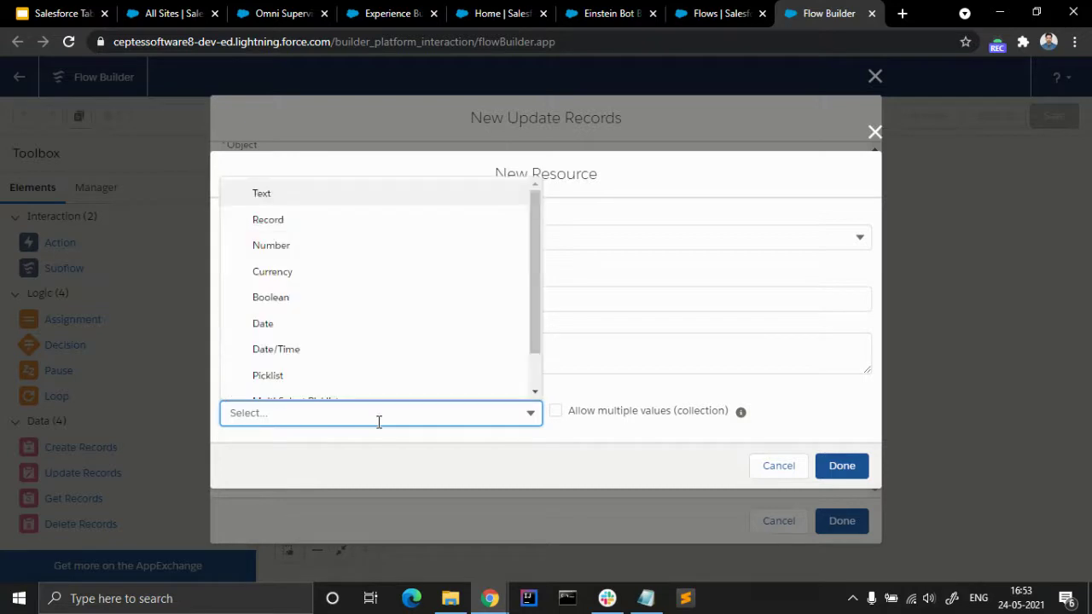
click(350, 198)
click(226, 452)
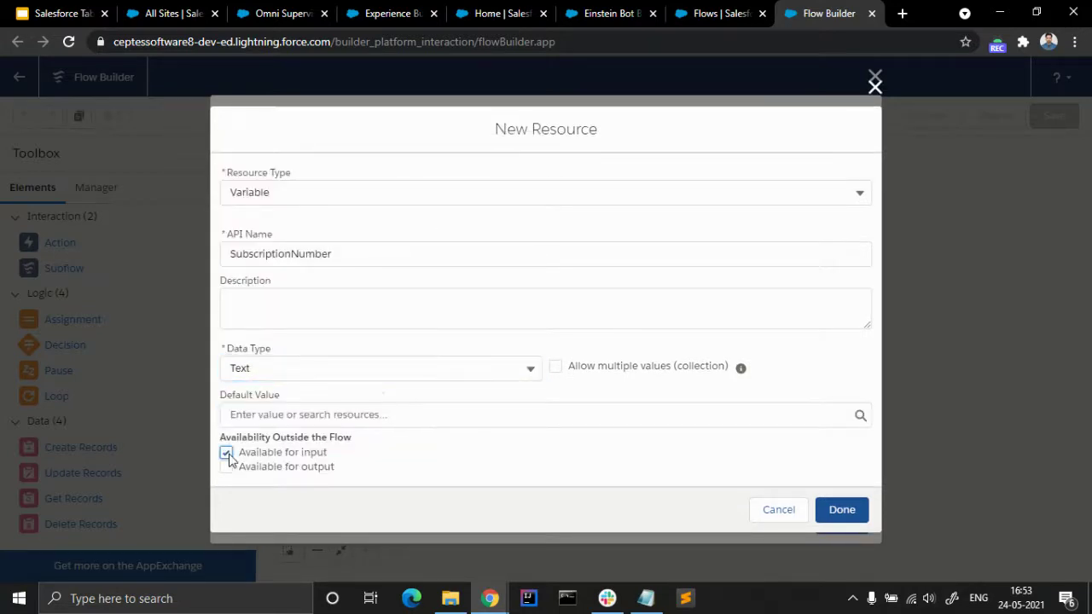
click(646, 598)
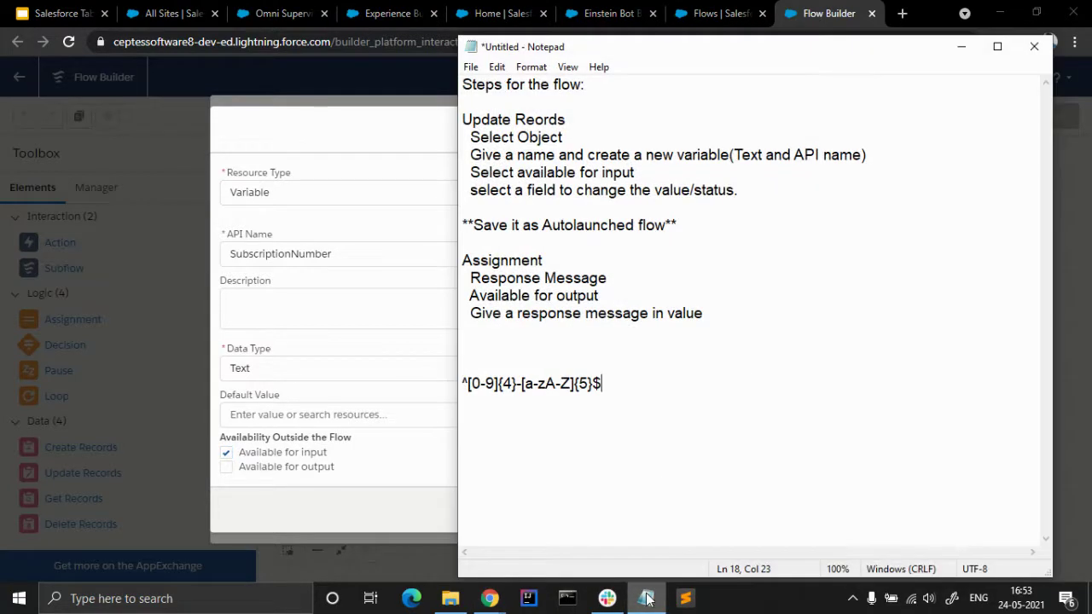
click(645, 598)
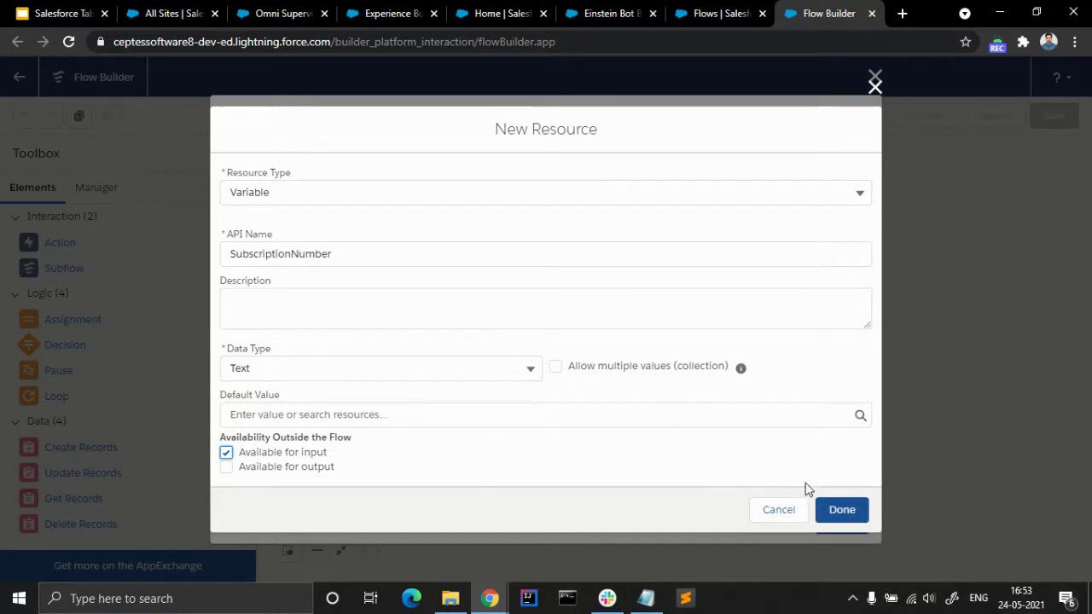
click(843, 510)
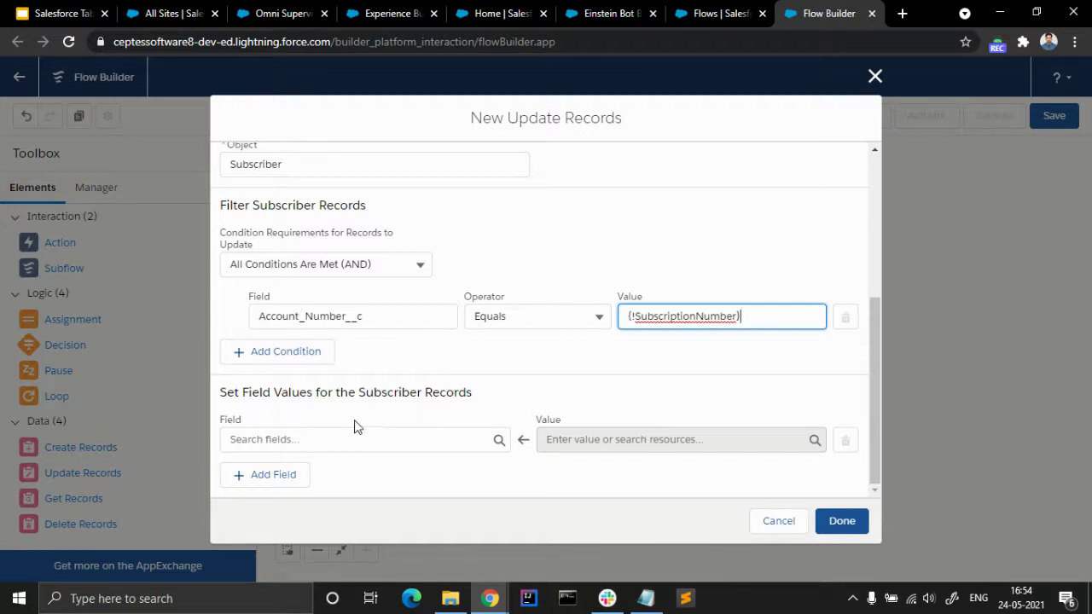
Step: Set the Churn__c field value to Yes for the matching Subscriber records and finish the Update Records element
click(365, 449)
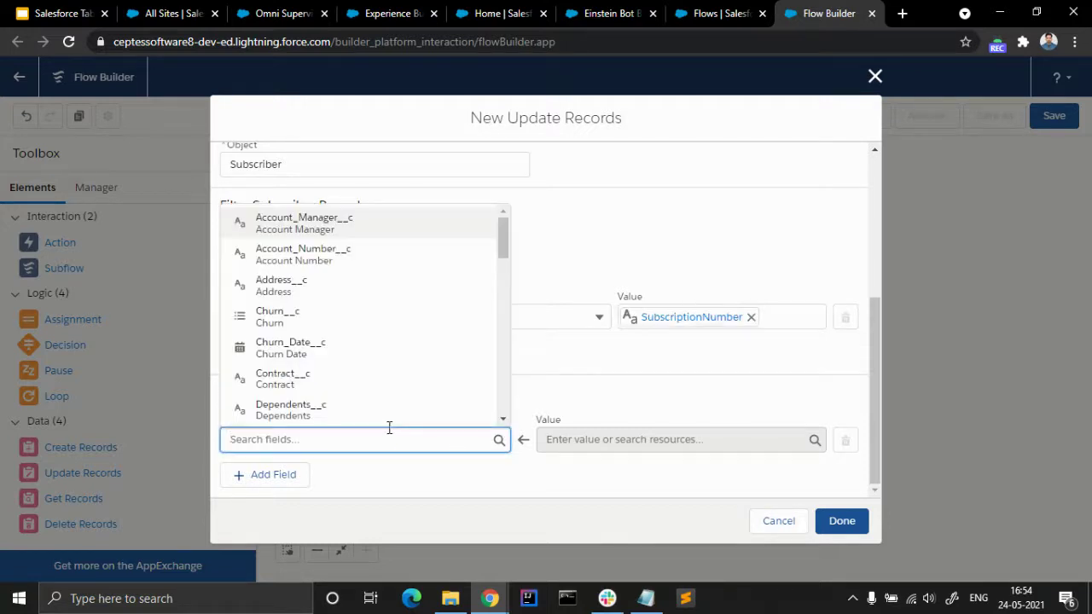
scroll(353, 326, down, 6)
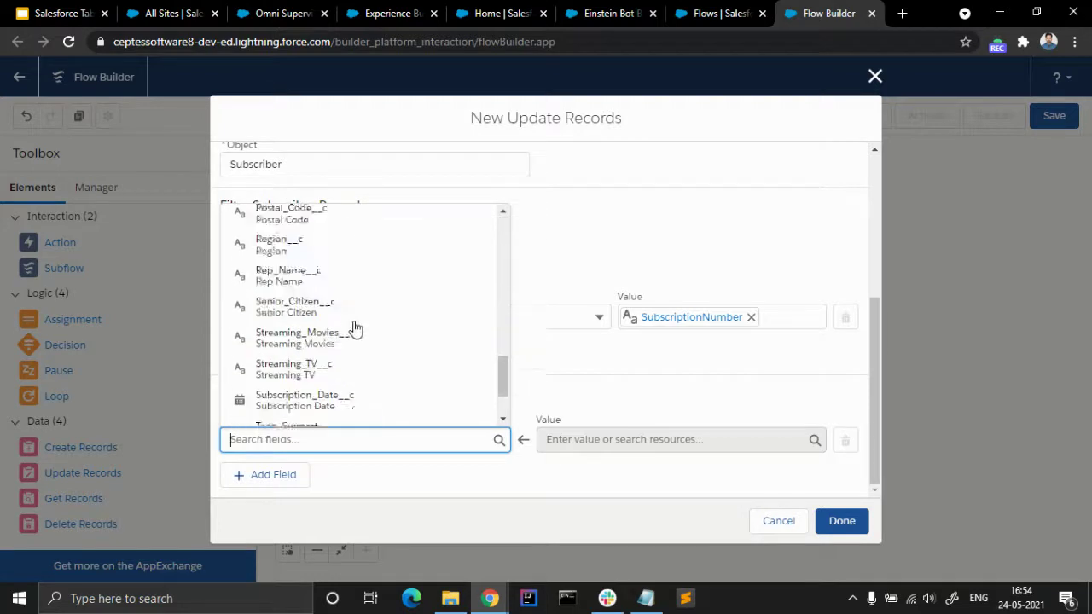
scroll(354, 328, up, 6)
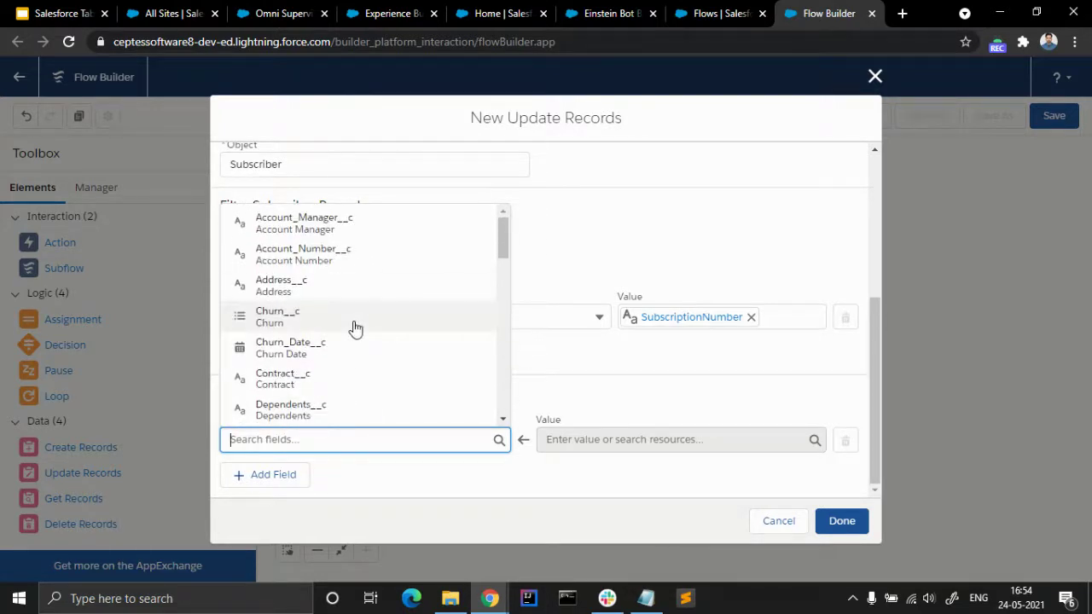
click(354, 328)
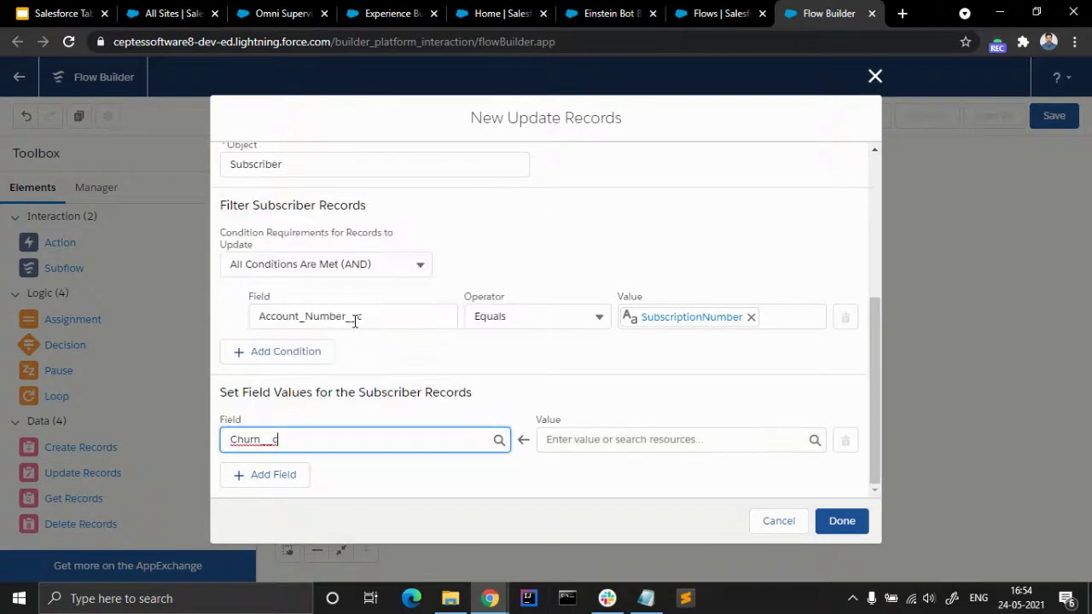
click(585, 439)
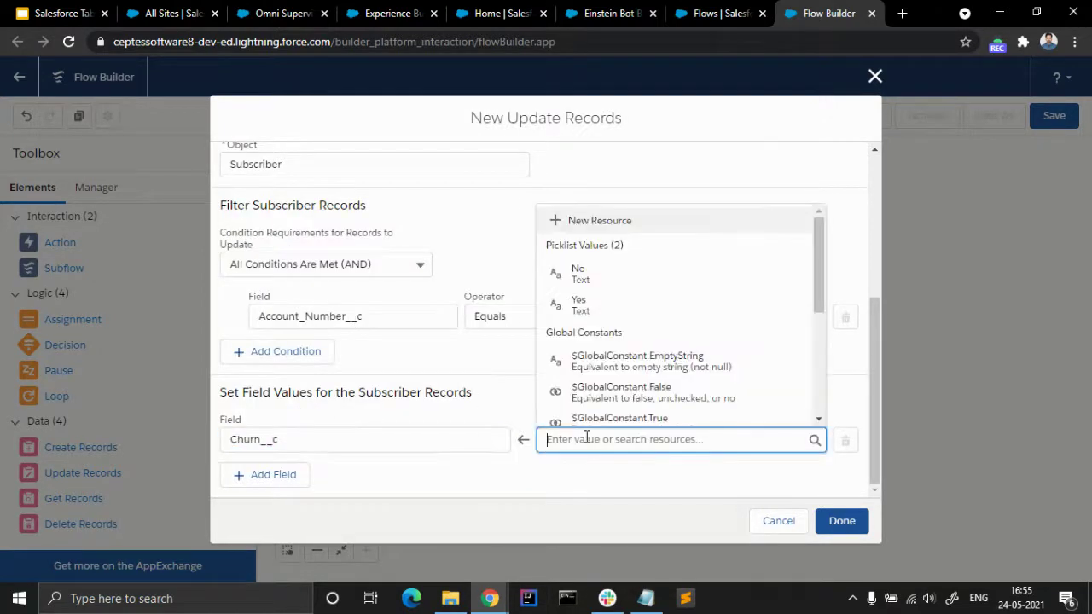
click(601, 305)
click(566, 476)
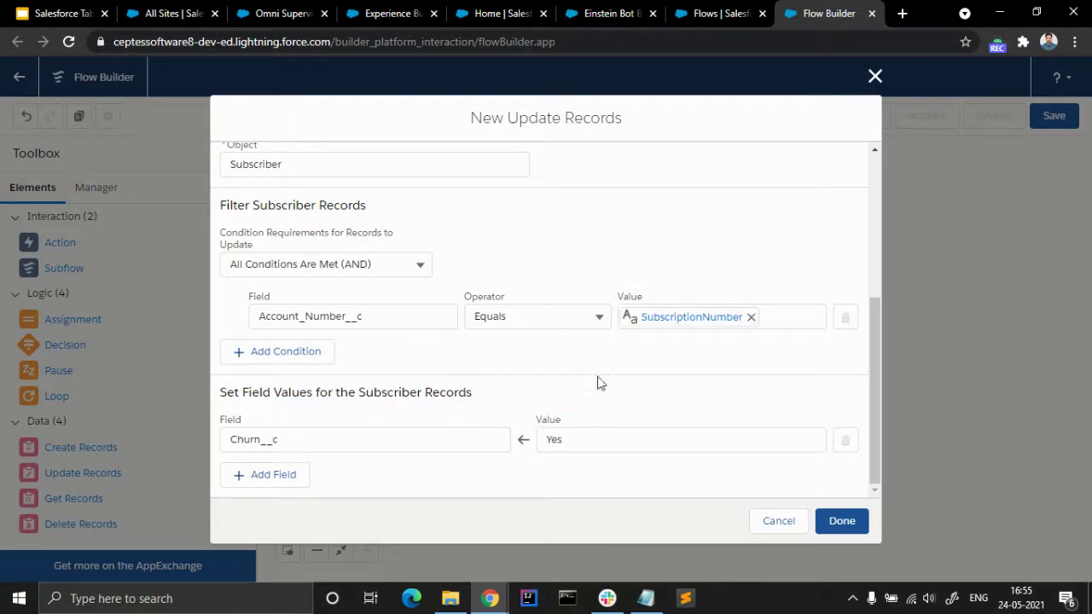
scroll(505, 280, up, 2)
scroll(505, 280, down, 3)
click(849, 529)
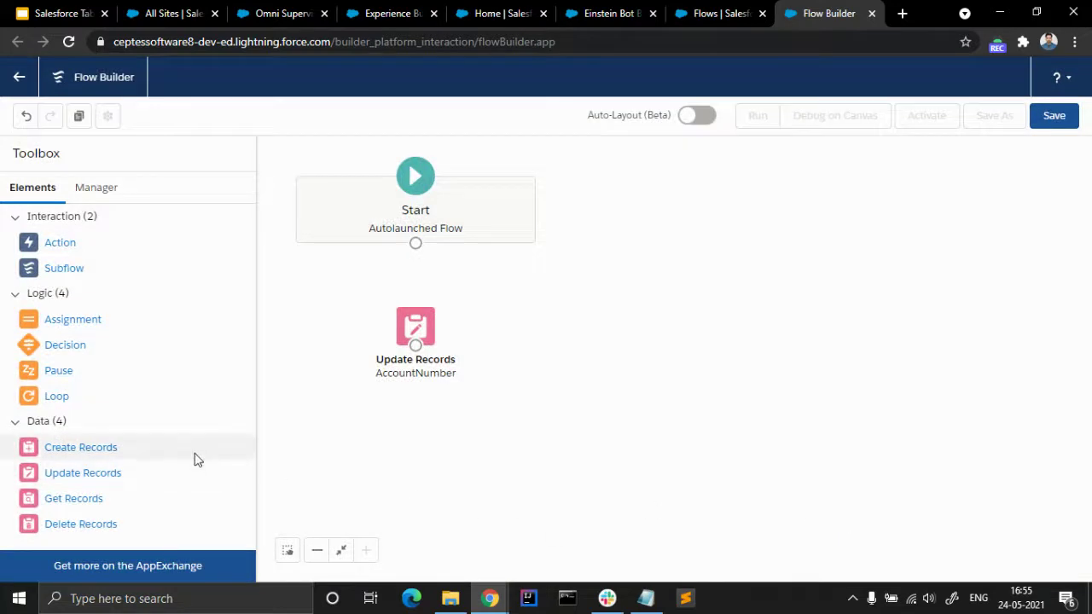
Step: Add an Assignment element below the Update Records element and label it ResponseMessage
click(646, 598)
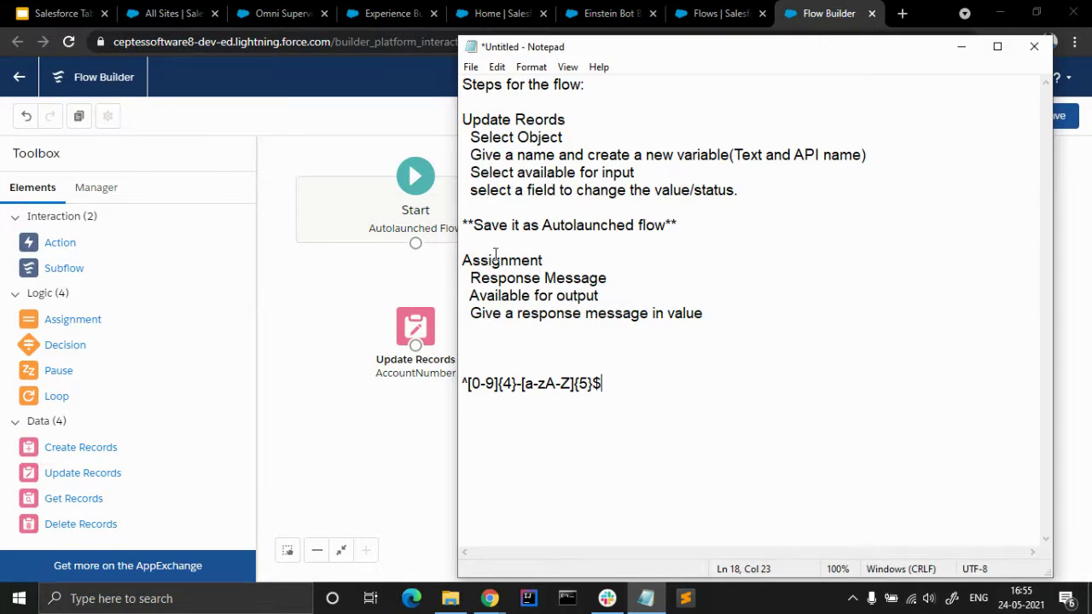
click(961, 46)
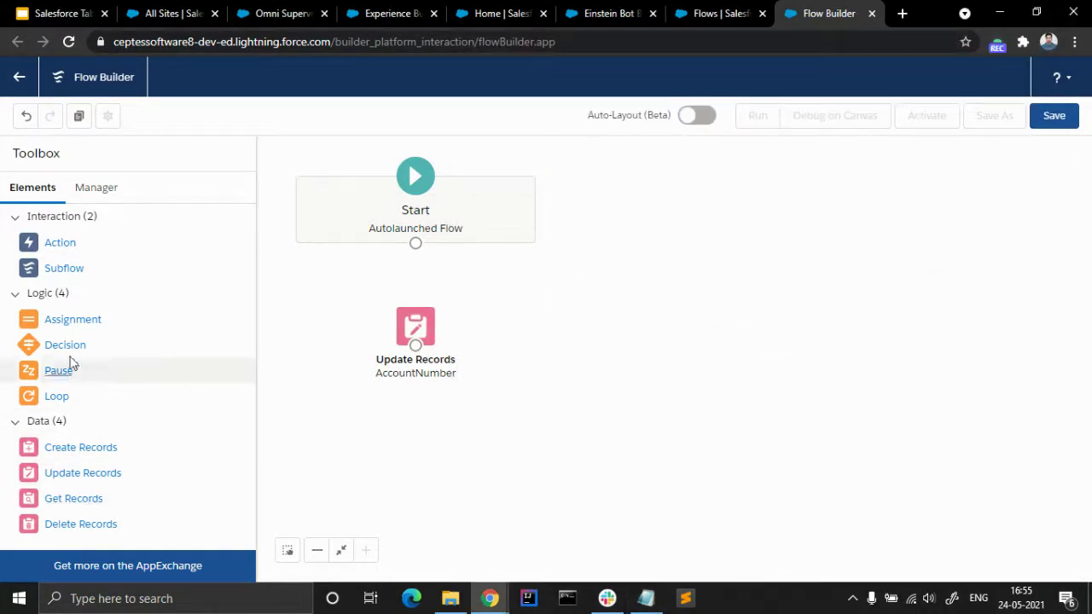
drag(73, 319, 404, 463)
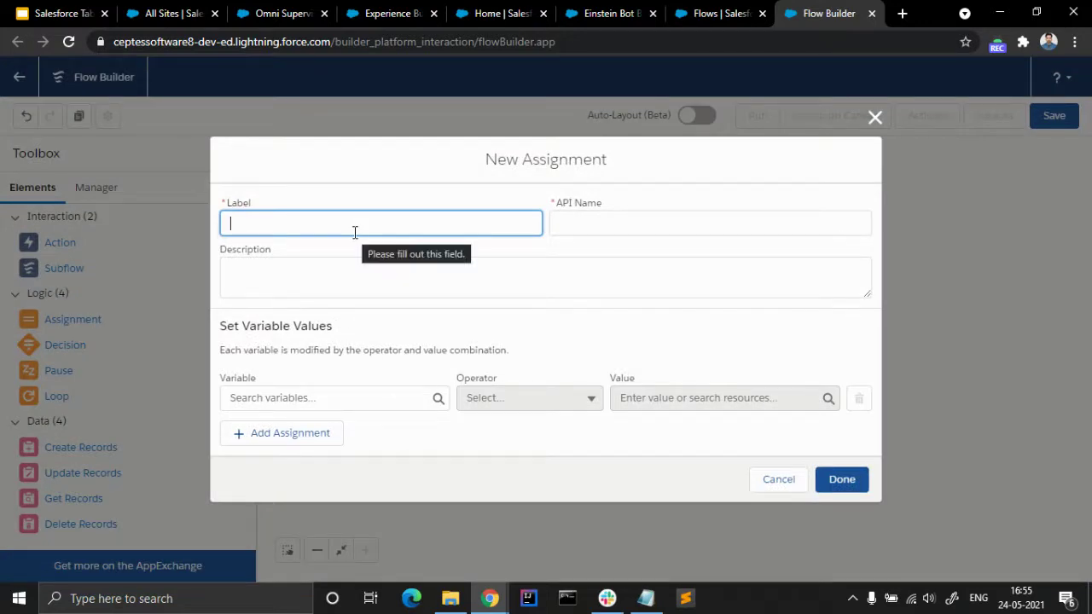
text(RE)
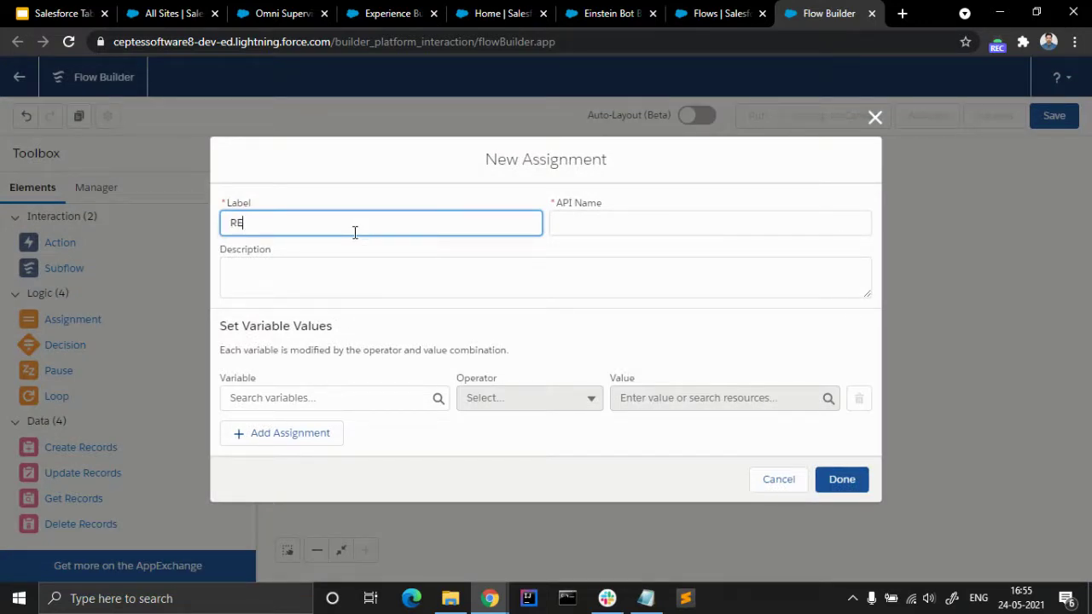
key(BackSpace)
key(BackSpace)
text(esponseMessage)
click(536, 245)
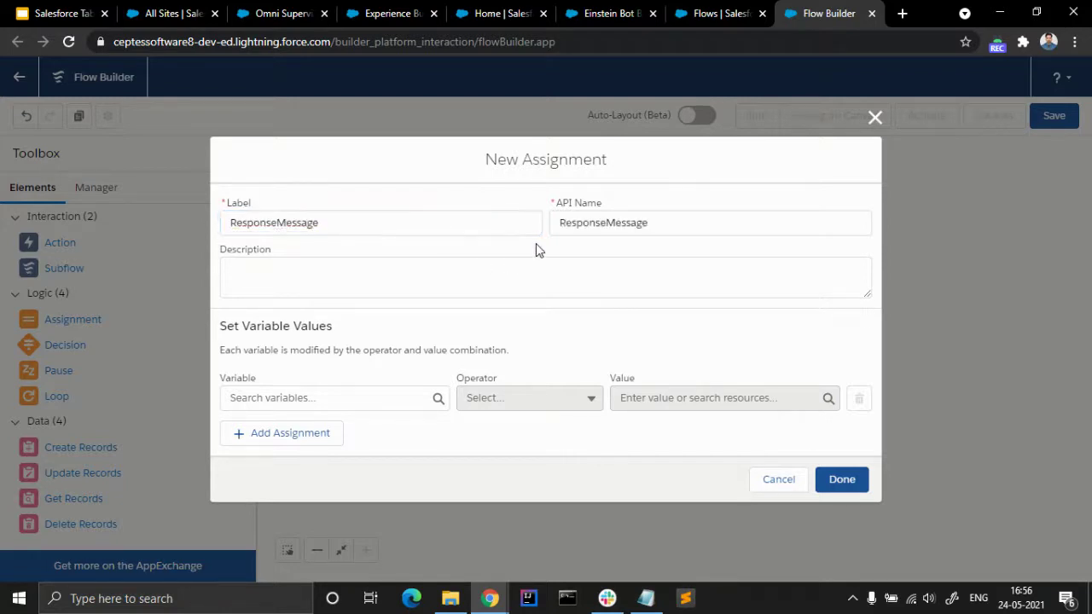
Step: Start a new resource of type Variable for the assignment's variable
click(346, 407)
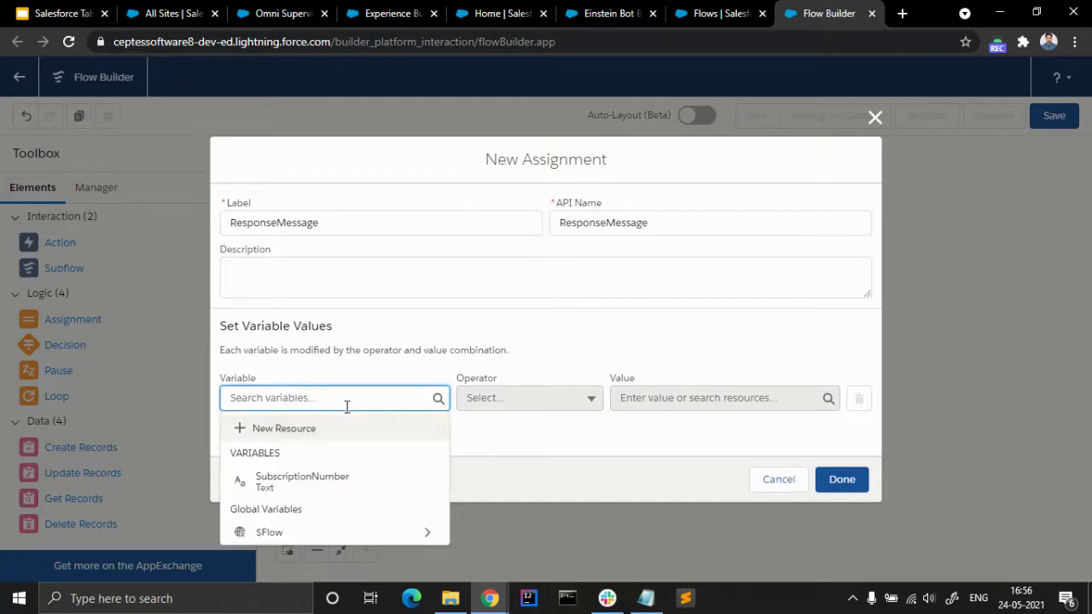
click(323, 433)
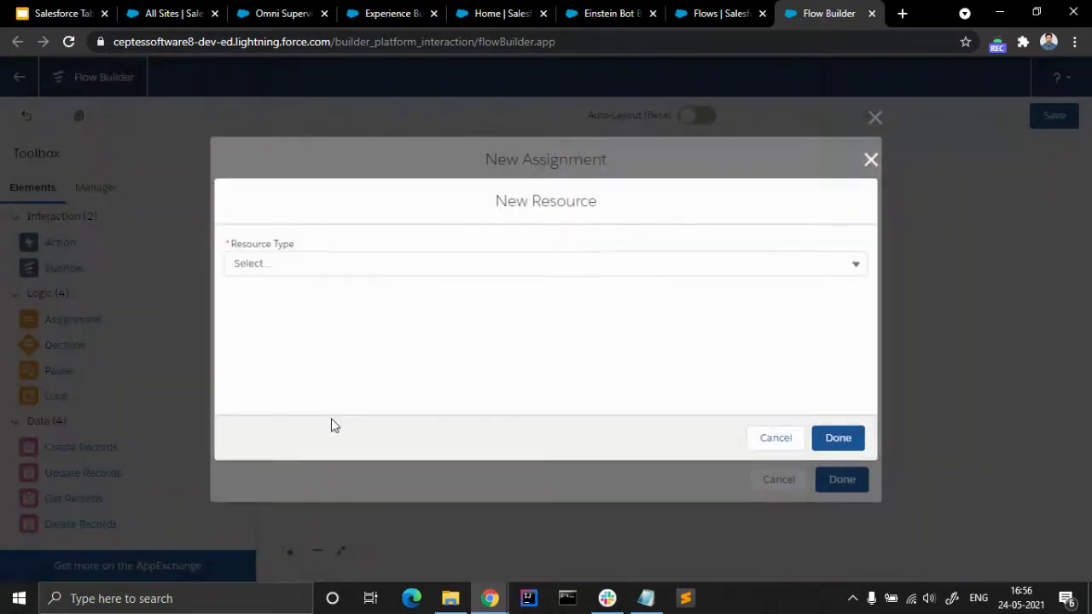
click(424, 271)
click(412, 299)
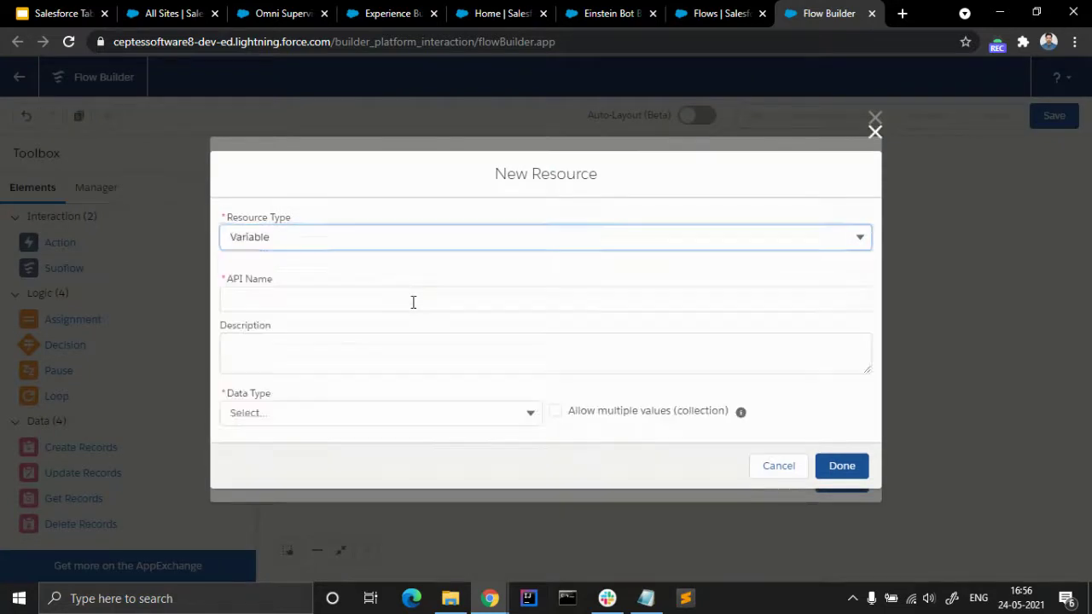
Step: Check the flow notes for the assignment and give the new variable the API name Response_Message
click(645, 598)
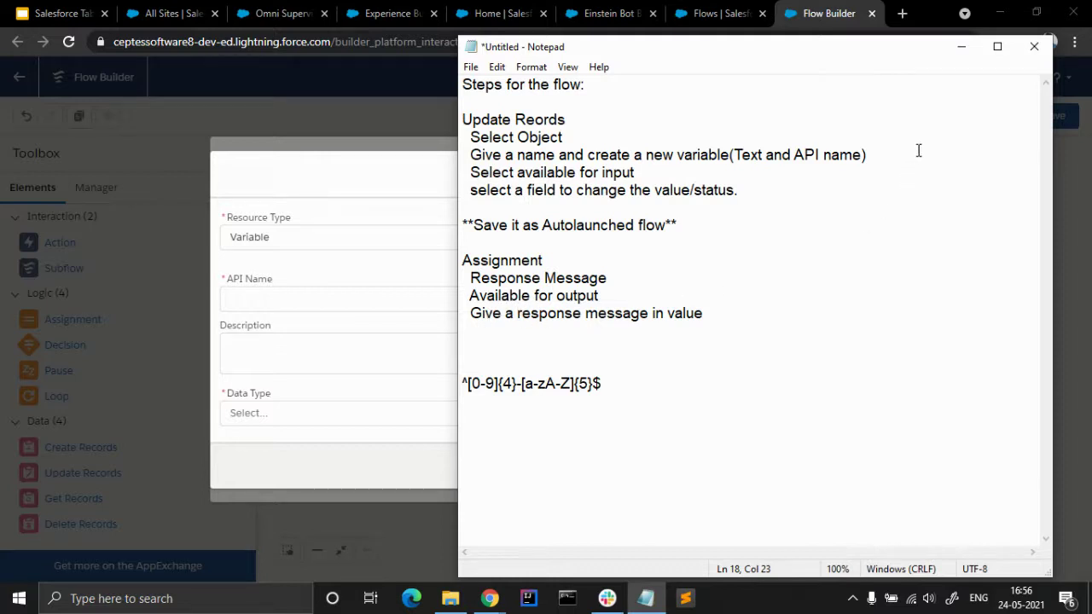
click(957, 58)
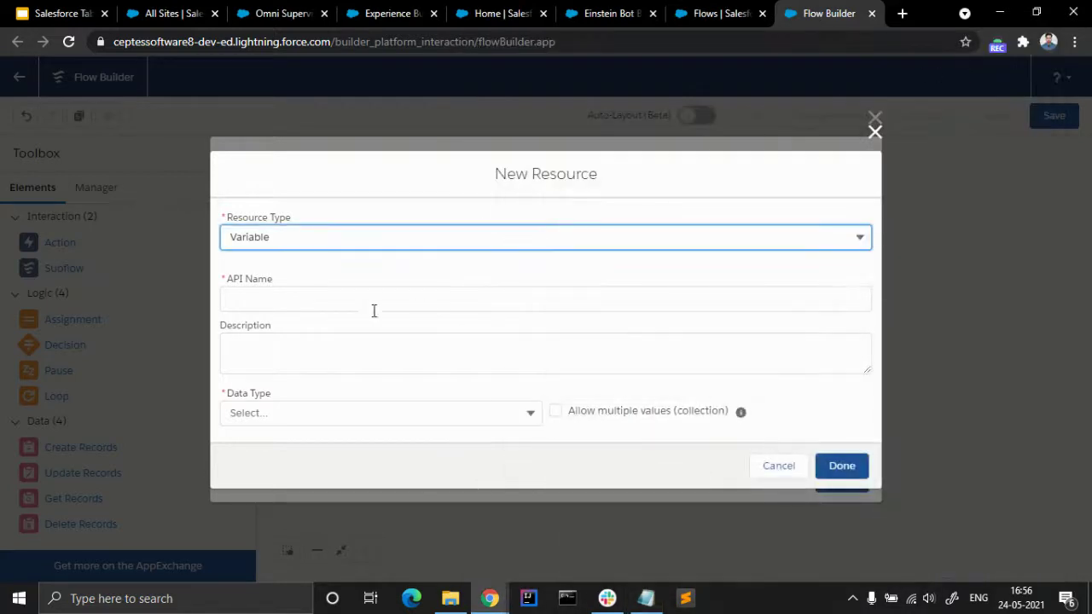
click(284, 298)
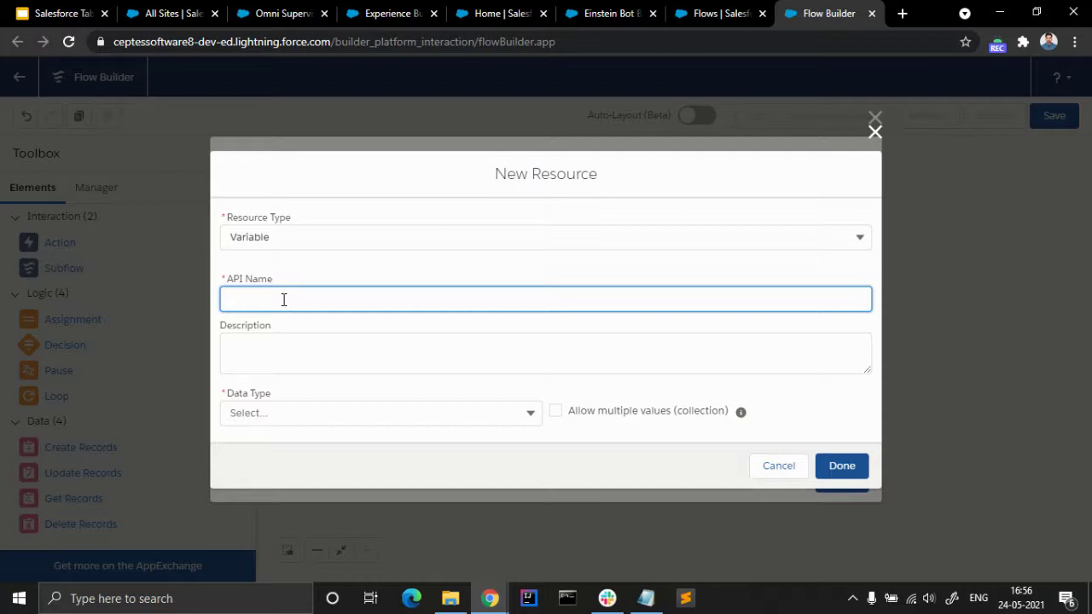
text(Response)
key(ctrl+a)
key(End)
key(BackSpace)
key(BackSpace)
key(BackSpace)
text(nse_Message)
click(329, 273)
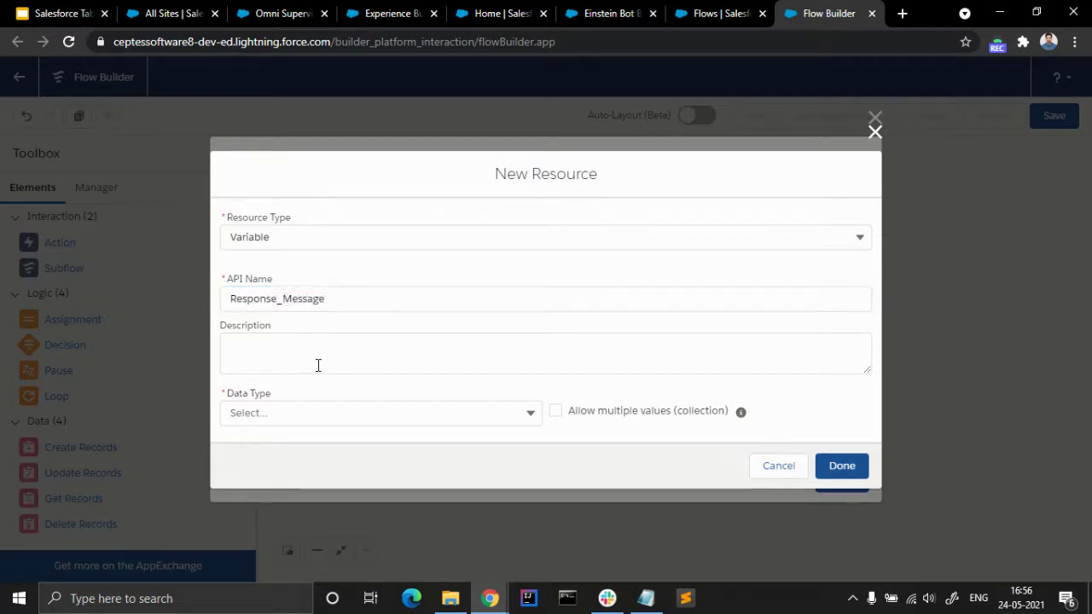
Step: Give the variable the Text data type, make it available for output, and finish creating it
click(309, 408)
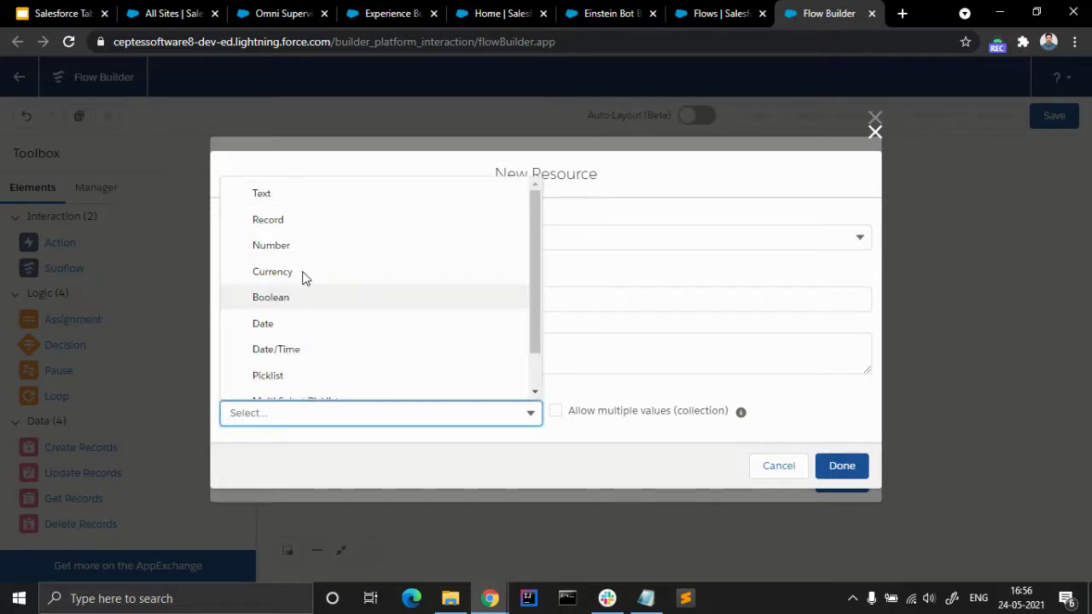
click(299, 192)
click(310, 466)
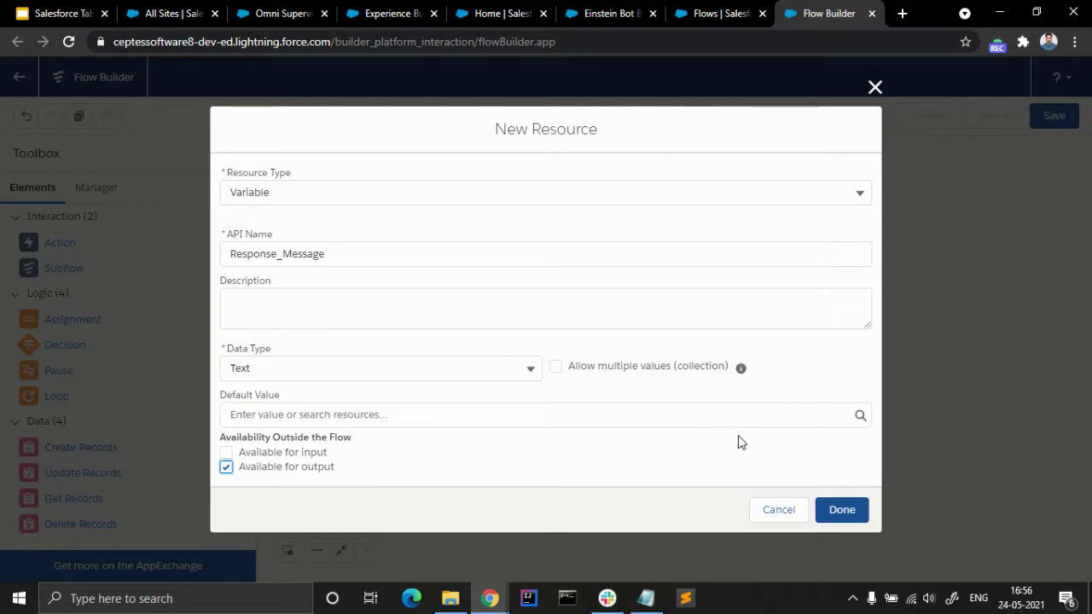
click(841, 509)
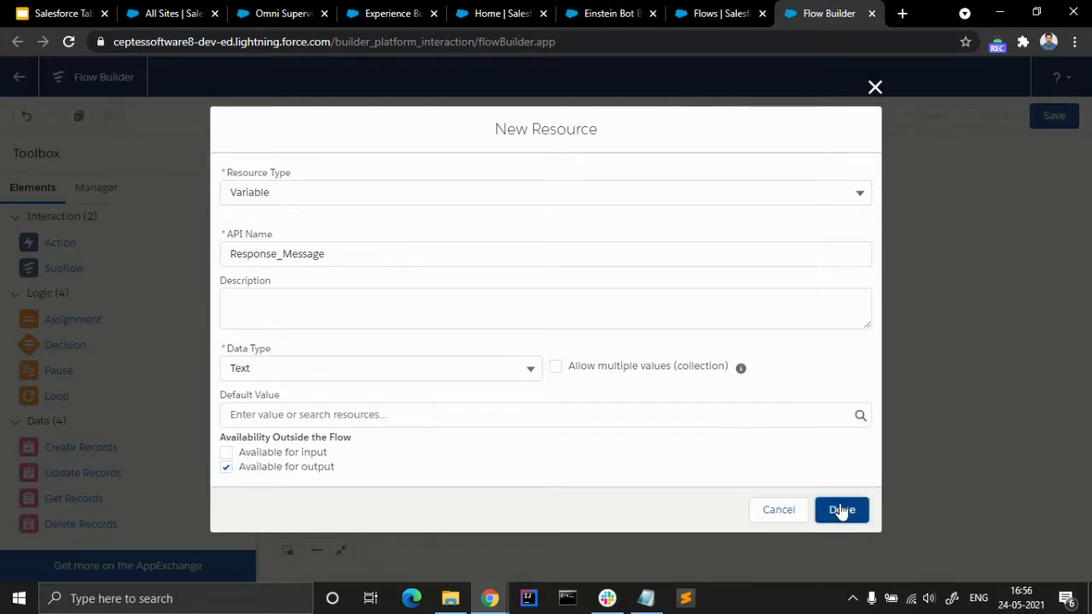
click(666, 404)
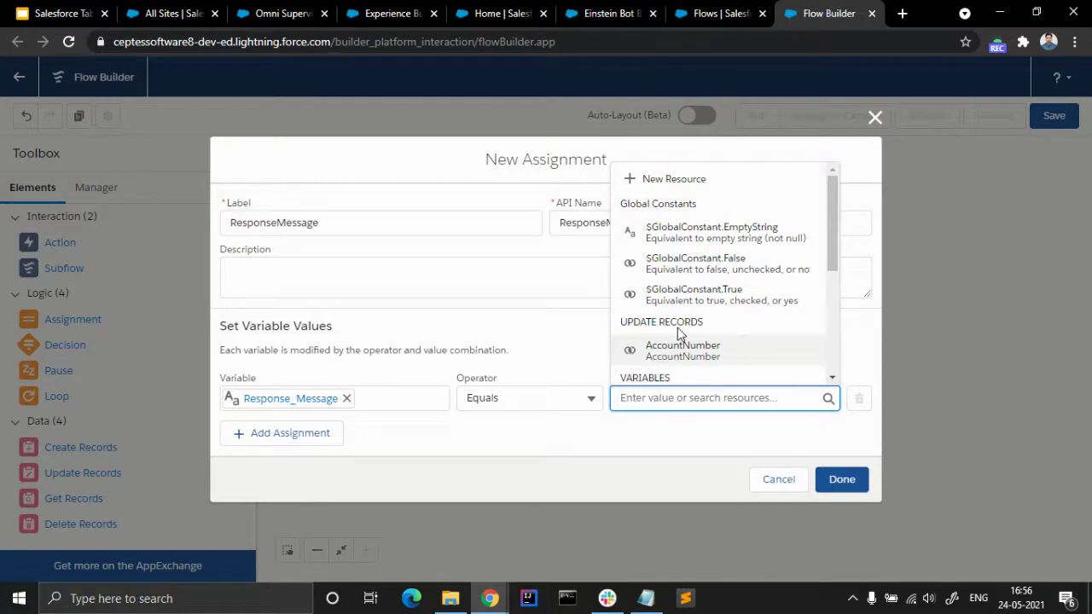
scroll(678, 334, down, 3)
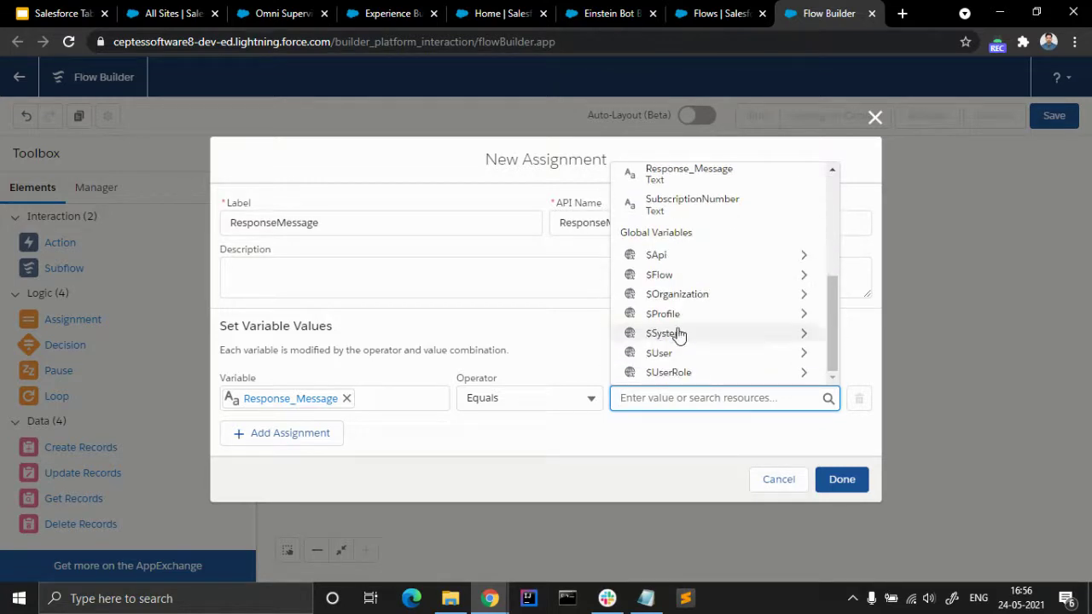
scroll(678, 334, up, 1)
scroll(678, 334, up, 1)
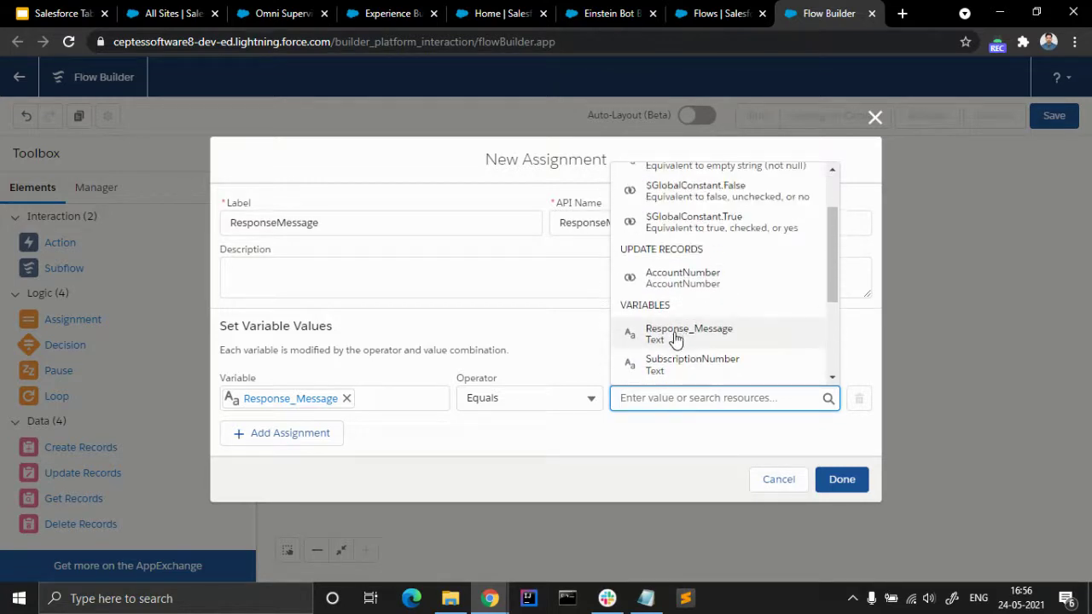
click(677, 334)
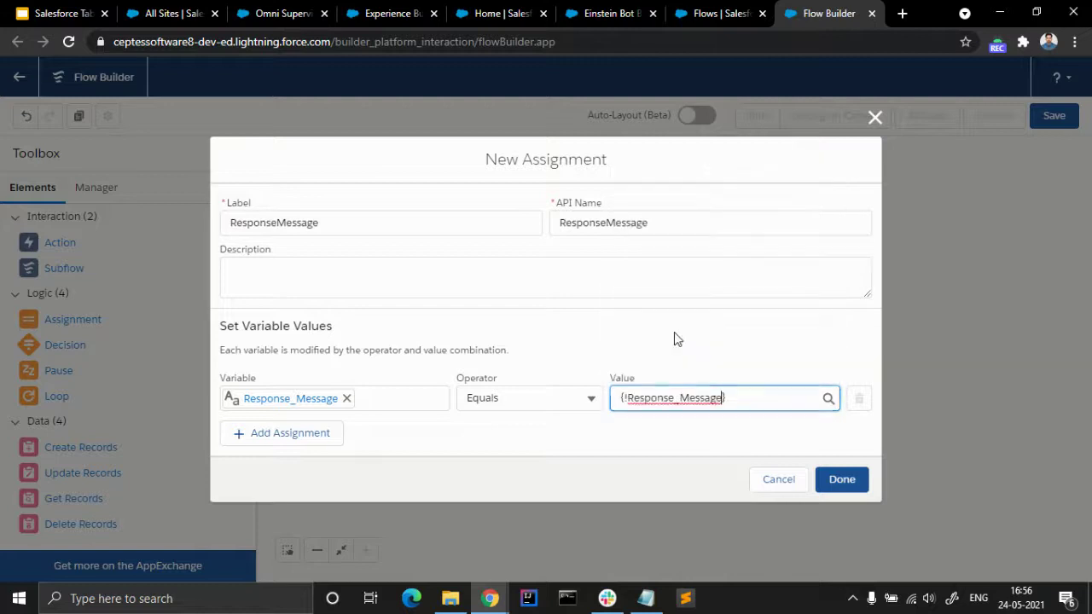
click(649, 436)
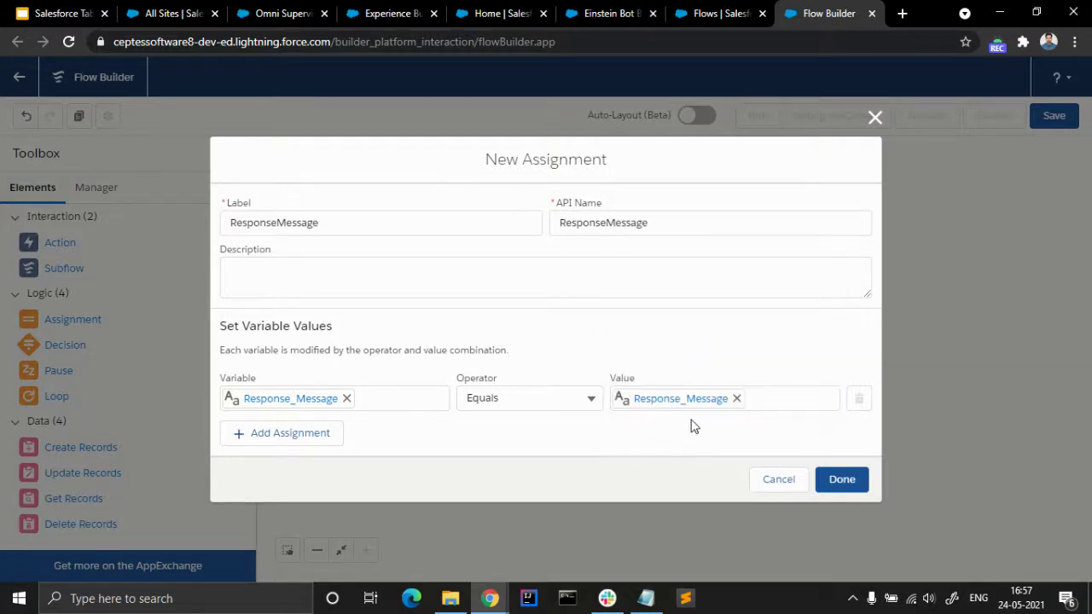
click(736, 399)
click(648, 432)
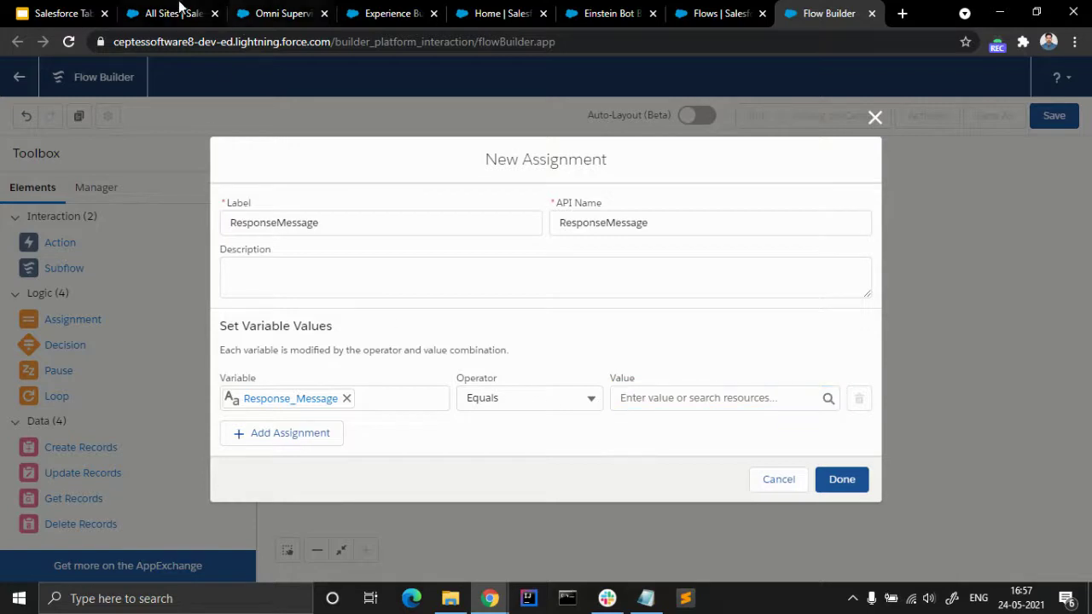
click(199, 6)
click(60, 13)
click(805, 12)
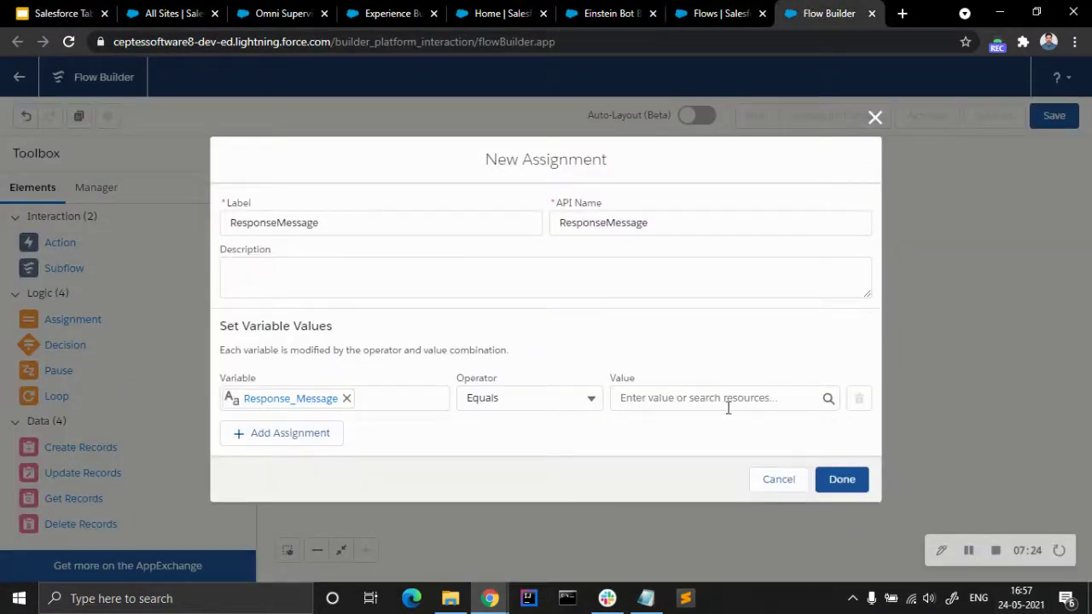
click(662, 399)
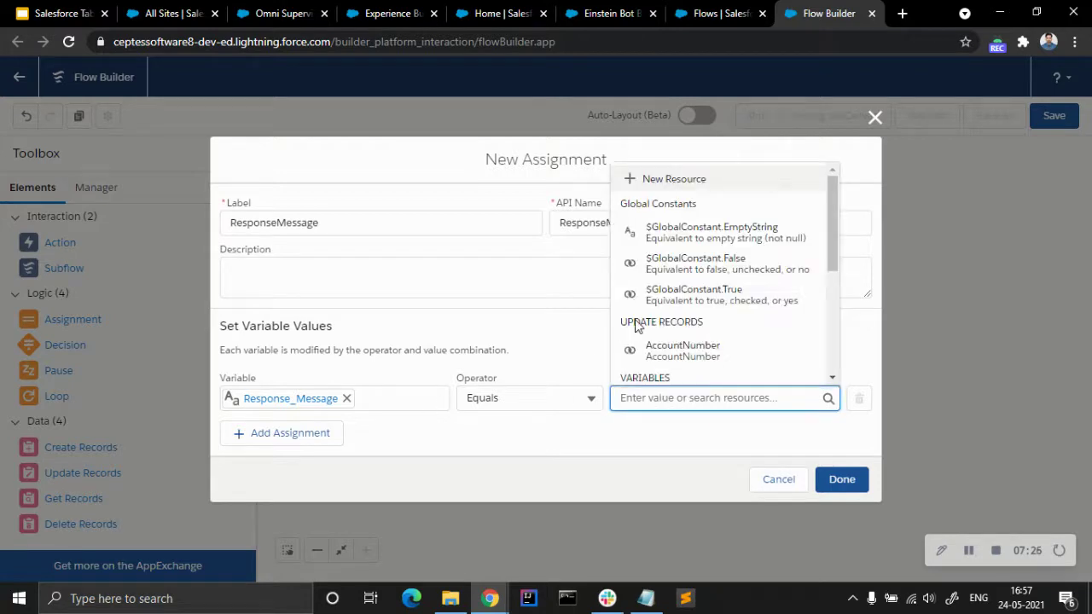
scroll(685, 292, down, 5)
scroll(675, 324, up, 5)
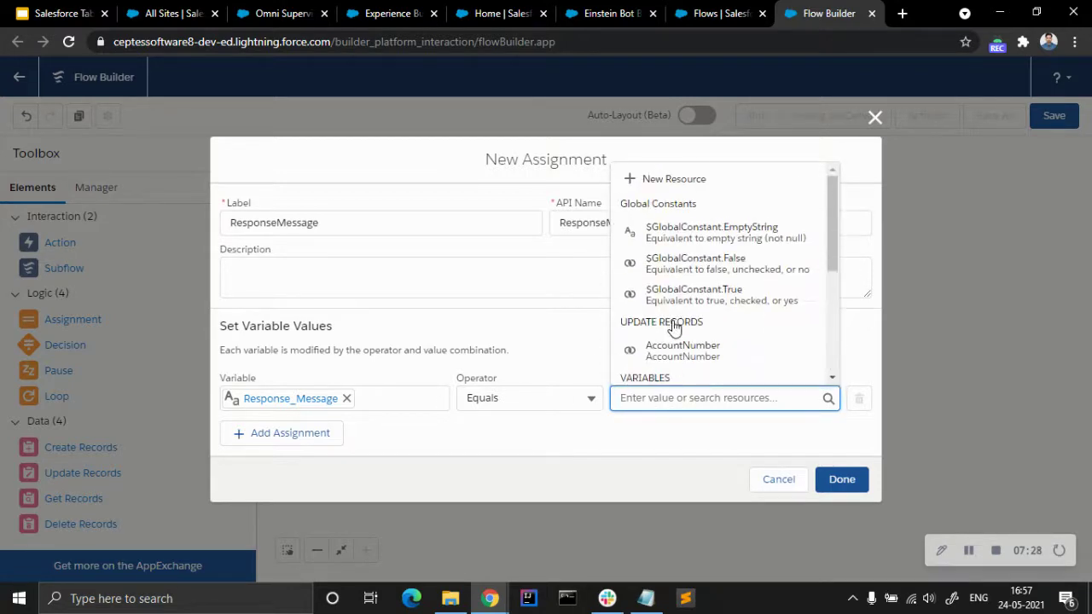
scroll(673, 326, down, 1)
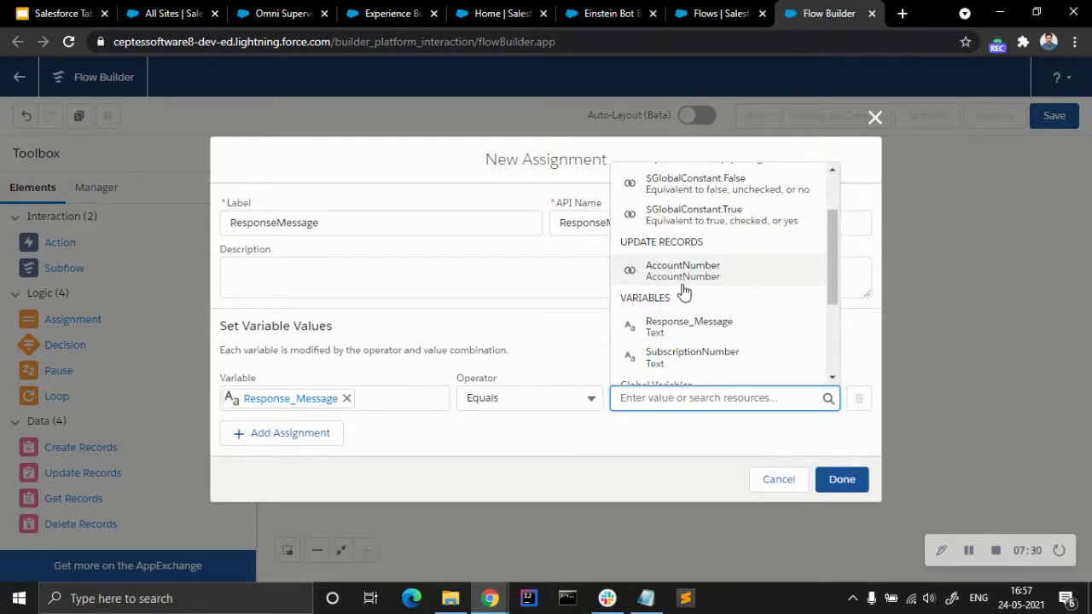
scroll(683, 292, up, 2)
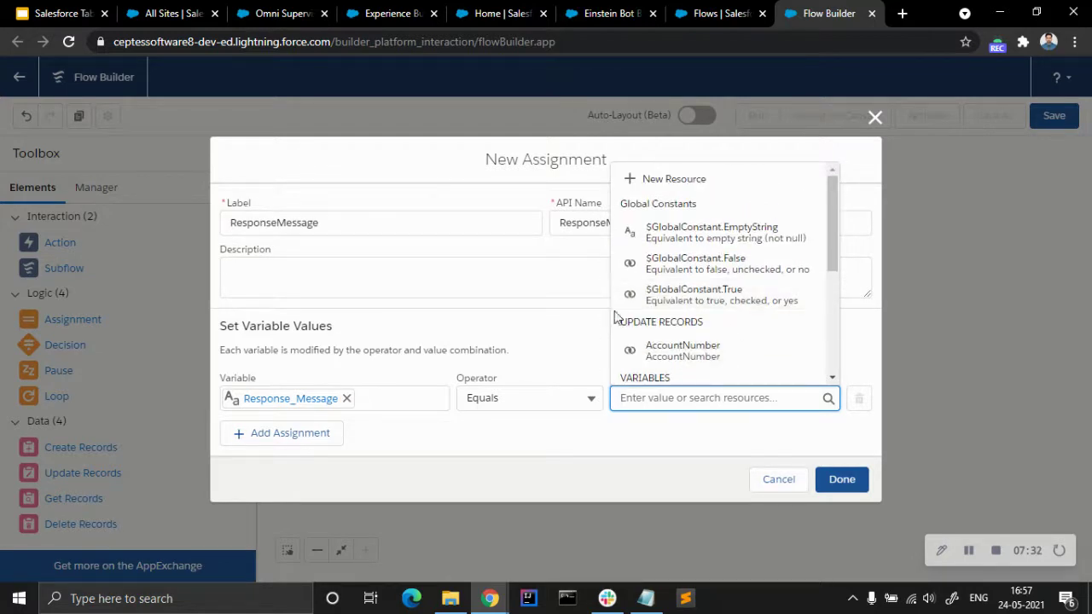
click(953, 486)
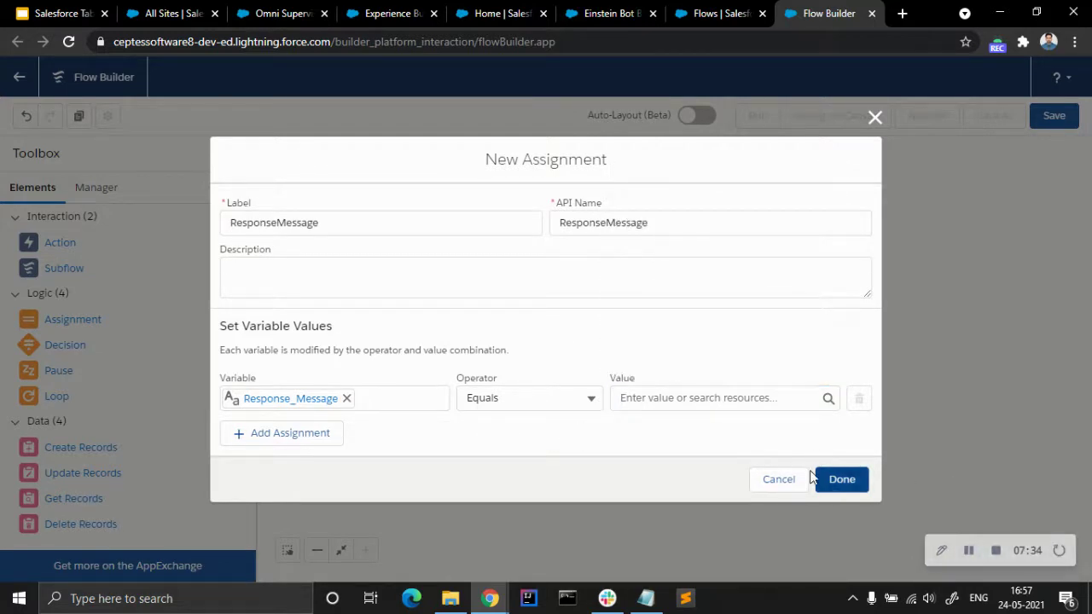
Step: Set the Response_Message value to "Your subscription has been cancelled" and finish the Assignment element
click(684, 397)
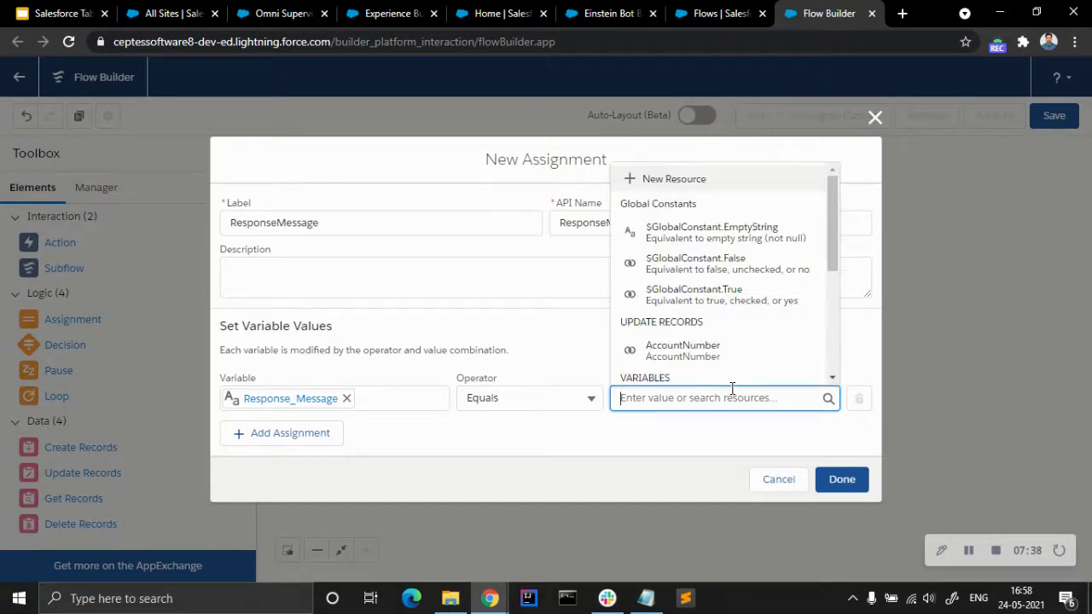
text(Y)
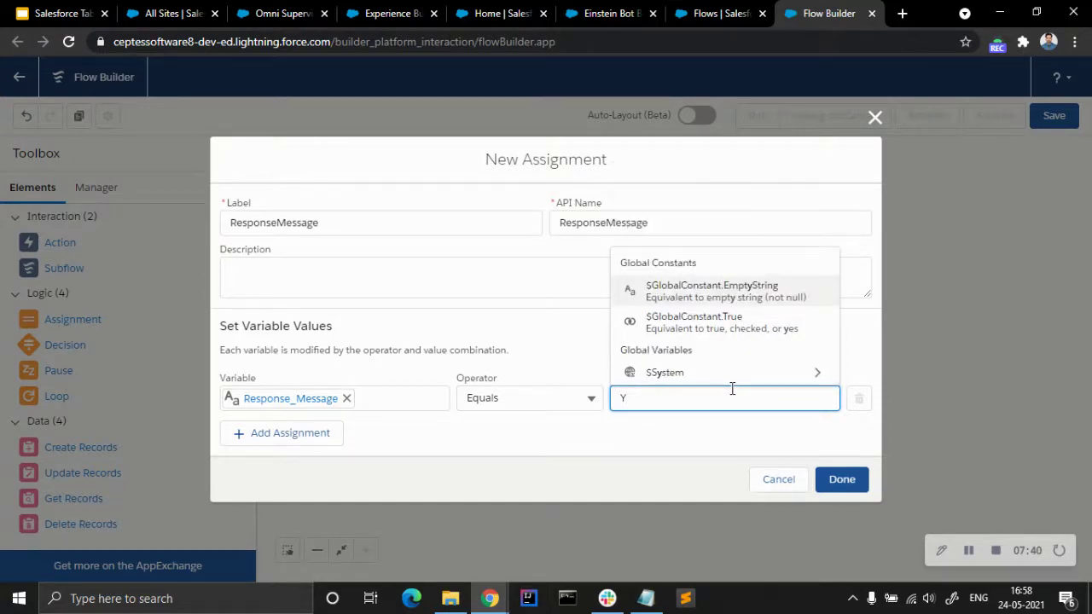
text(our)
text( ord)
key(BackSpace)
key(BackSpace)
text(bsc)
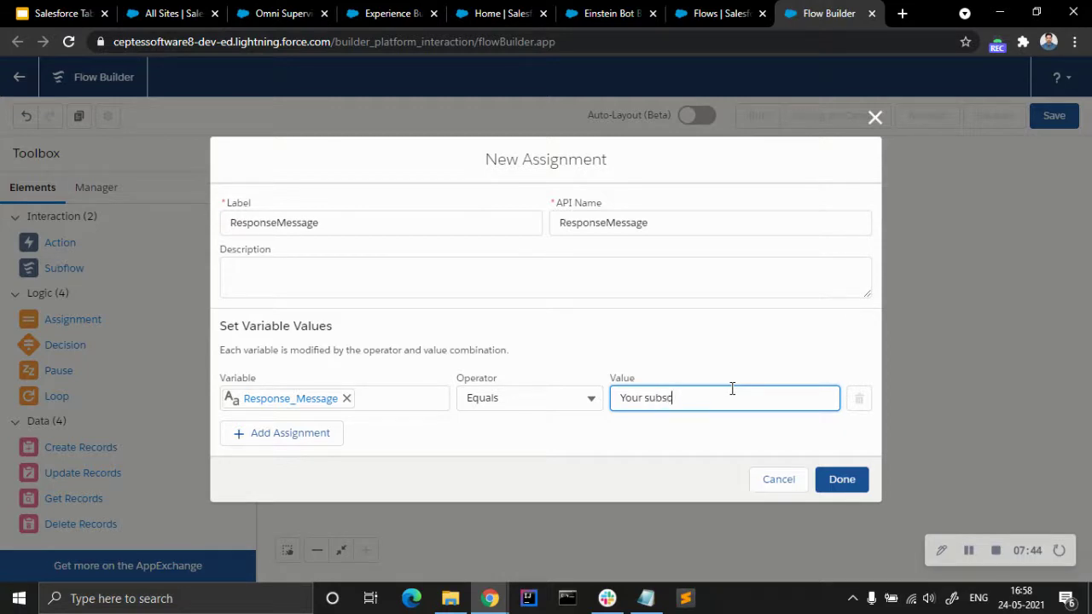
text(ription has been cancee)
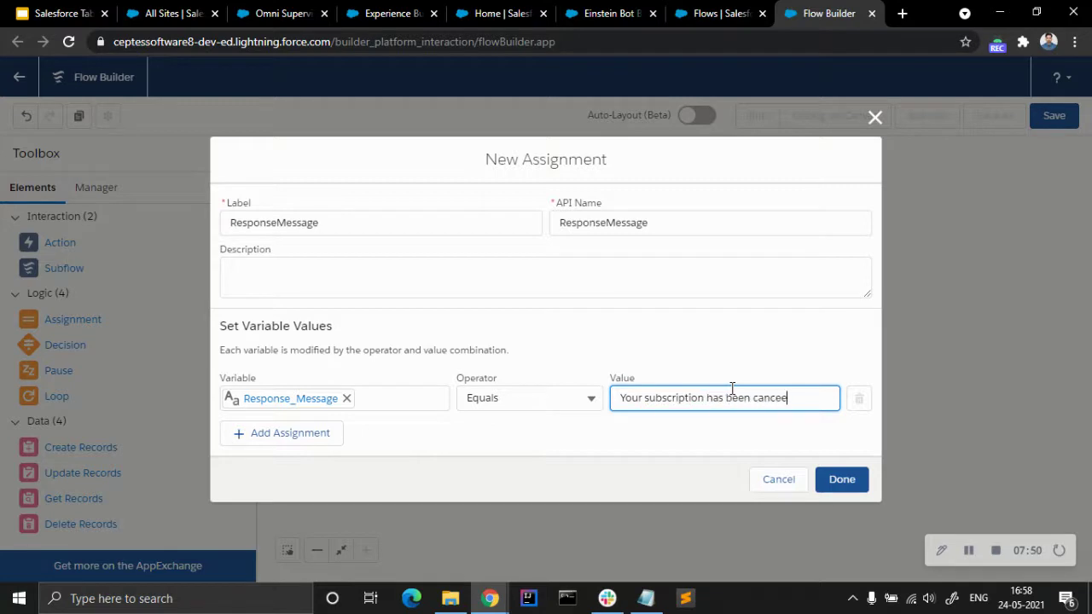
key(BackSpace)
text(lled)
click(601, 440)
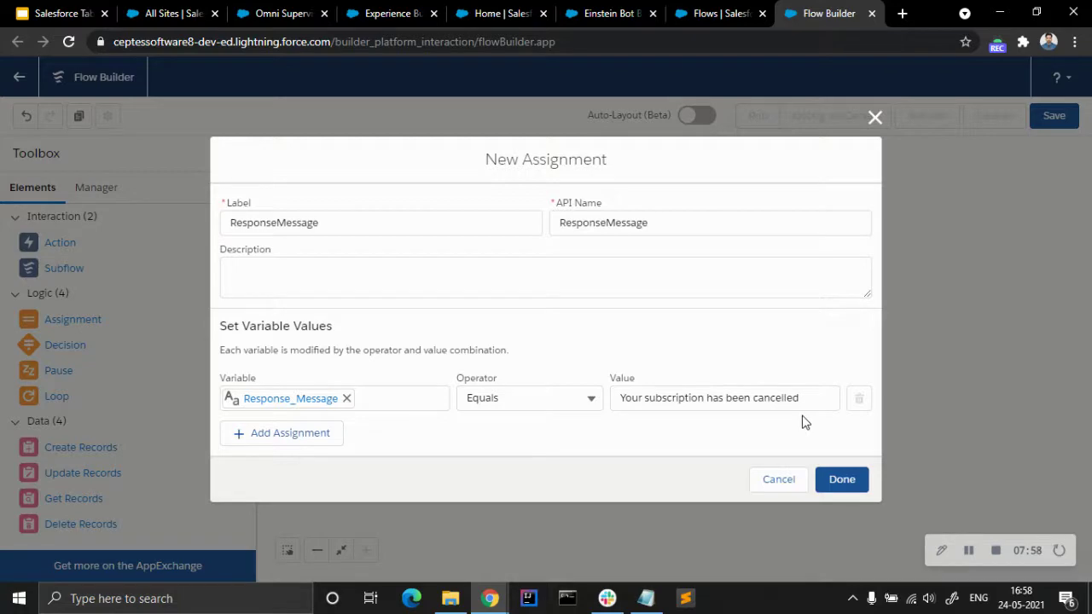
click(840, 480)
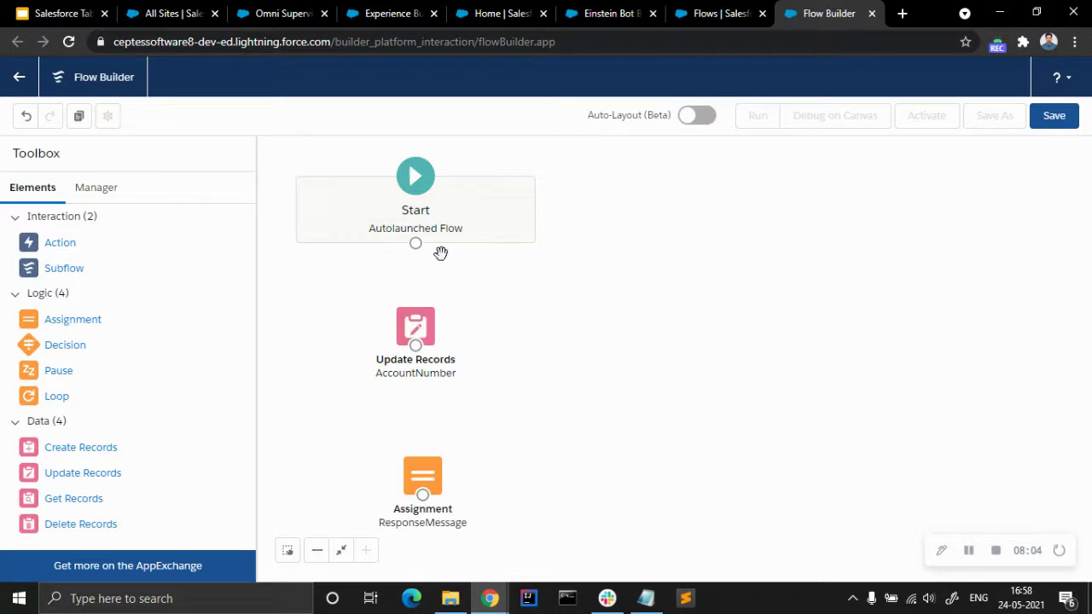
Step: Connect Start to Update Records and Update Records to the Assignment, and save the flow with the label Cancel Subscription Ceptes
drag(415, 244, 420, 496)
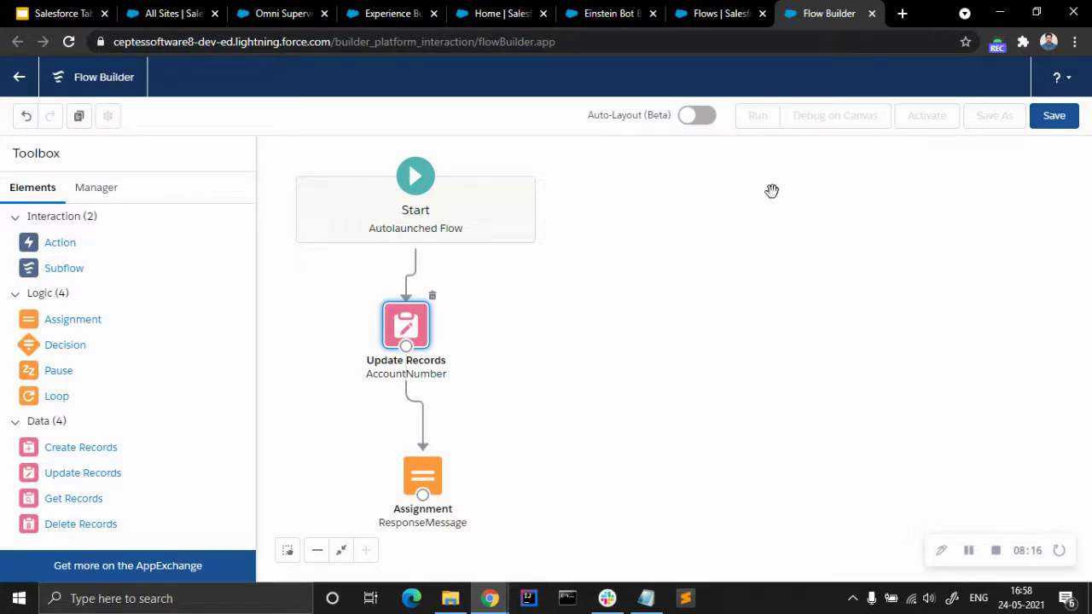
click(1053, 116)
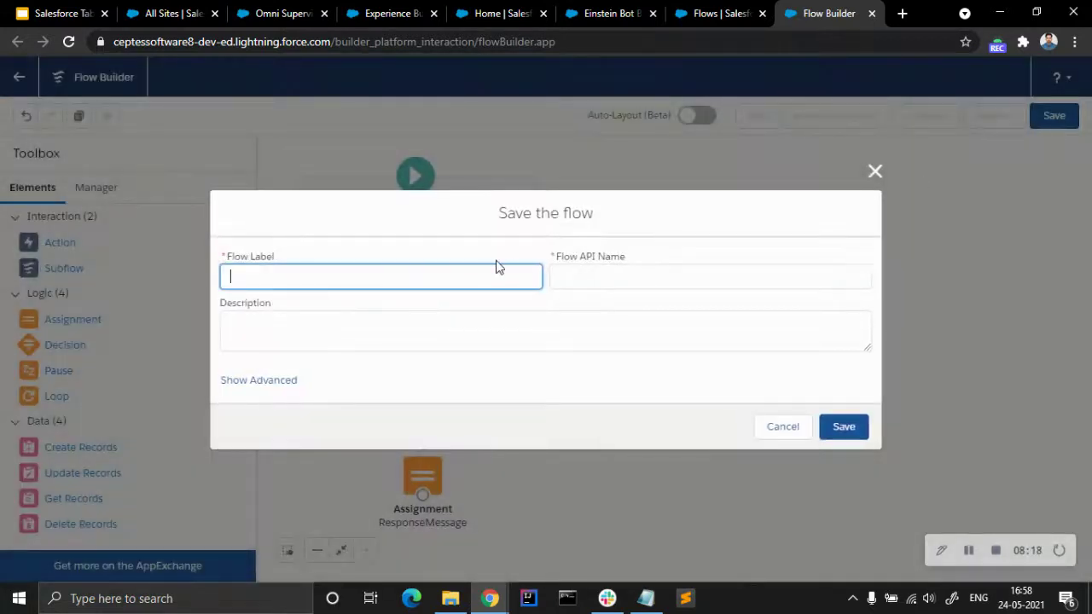
text(Cancel Subscription Ceptes)
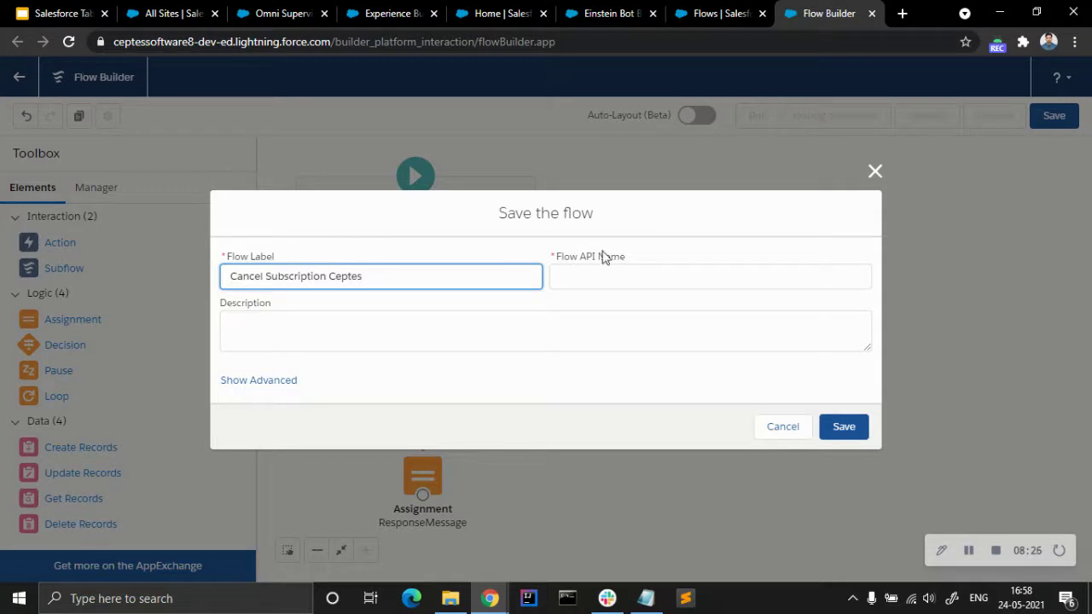
click(505, 261)
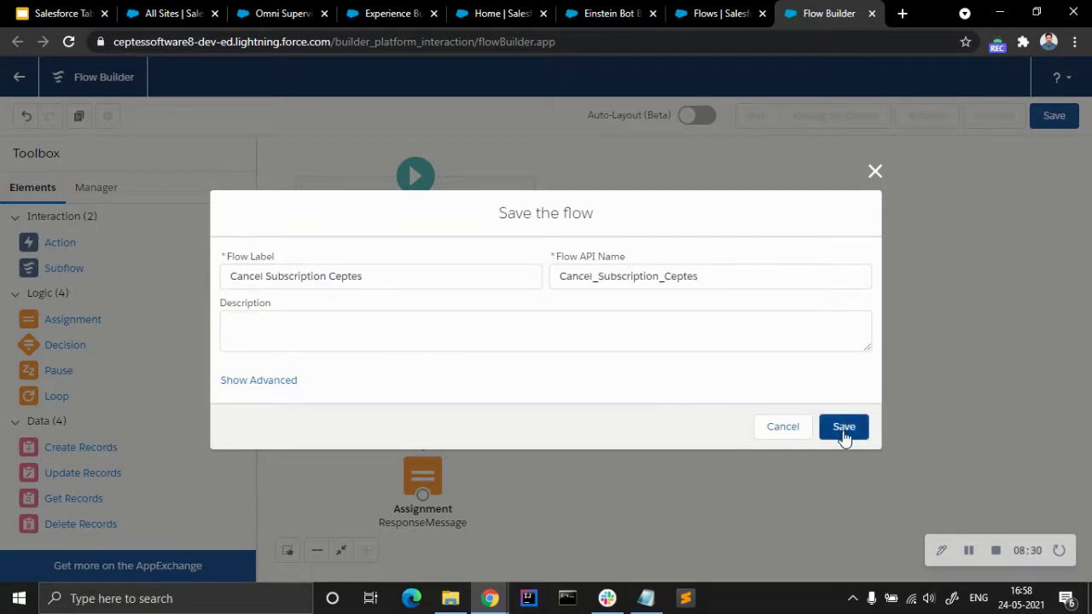
click(260, 379)
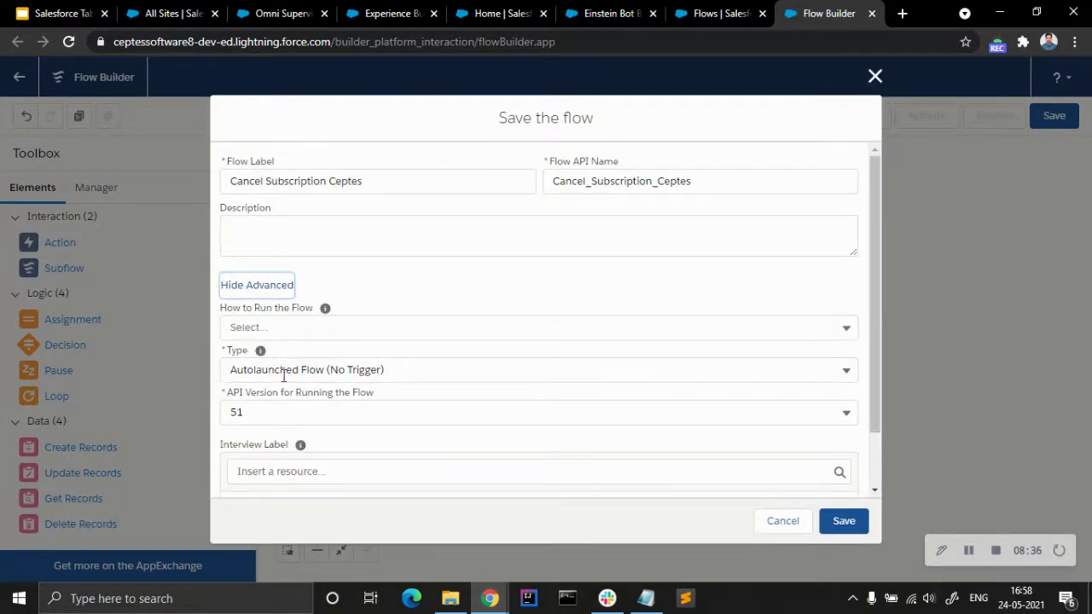
click(267, 287)
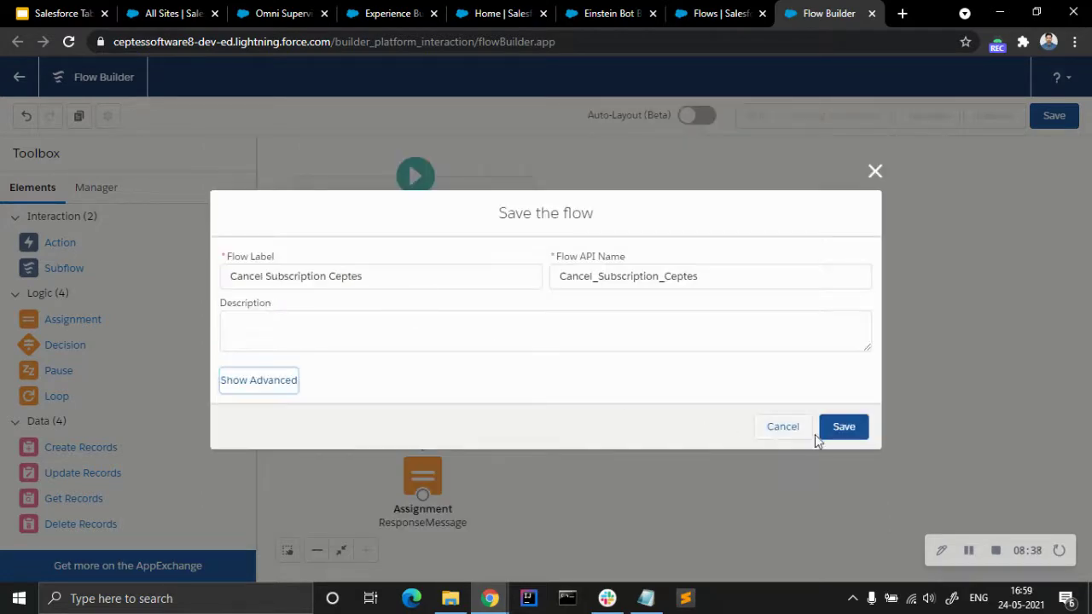
click(840, 426)
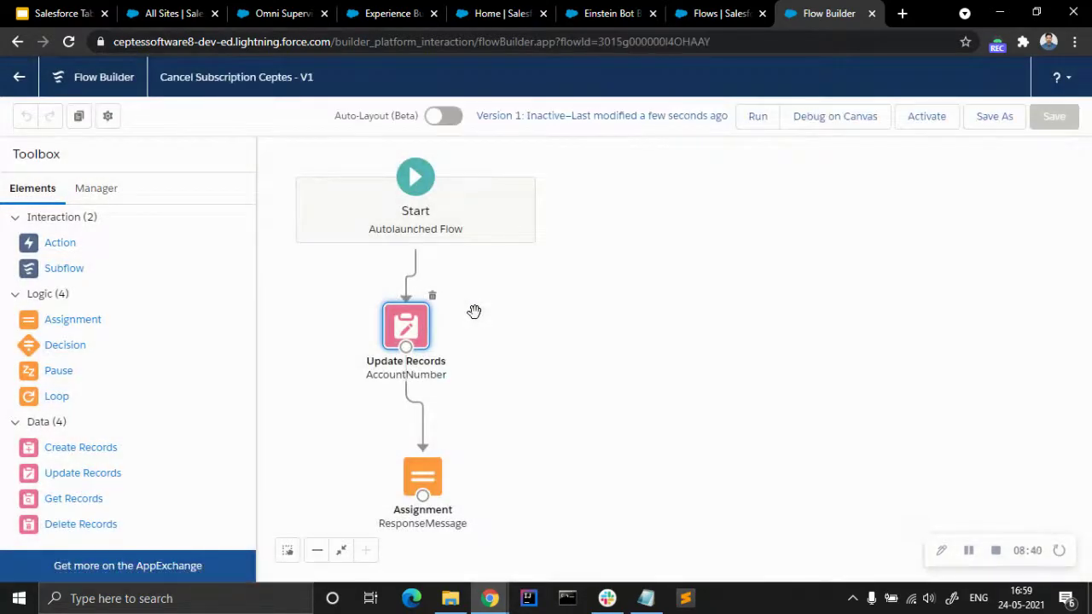
Step: Reload the Flows list in Setup and check it for the Cancel Subscription Ceptes flow
click(707, 11)
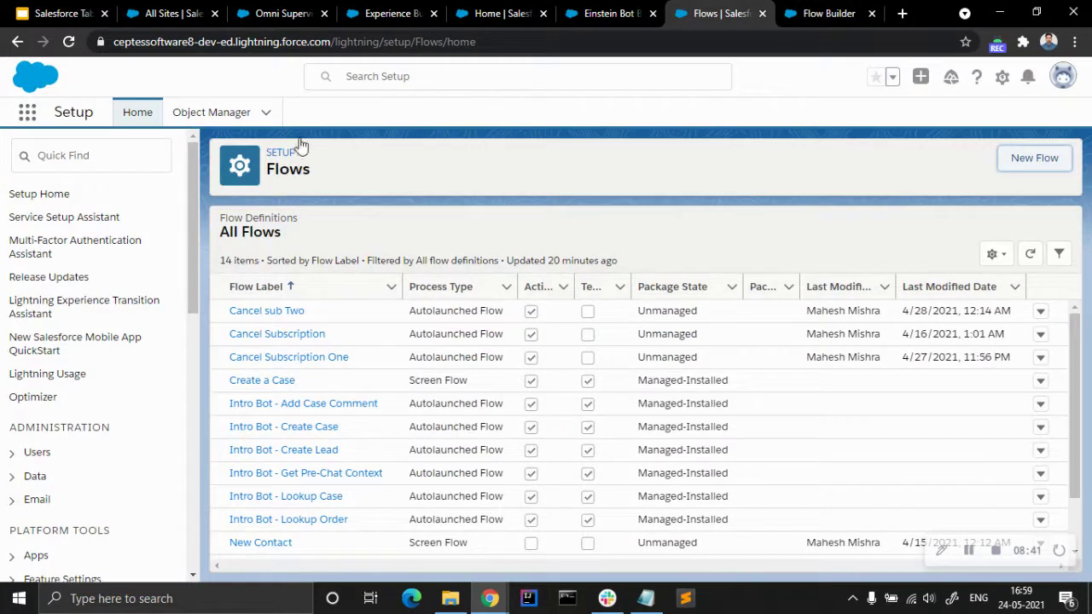
click(68, 42)
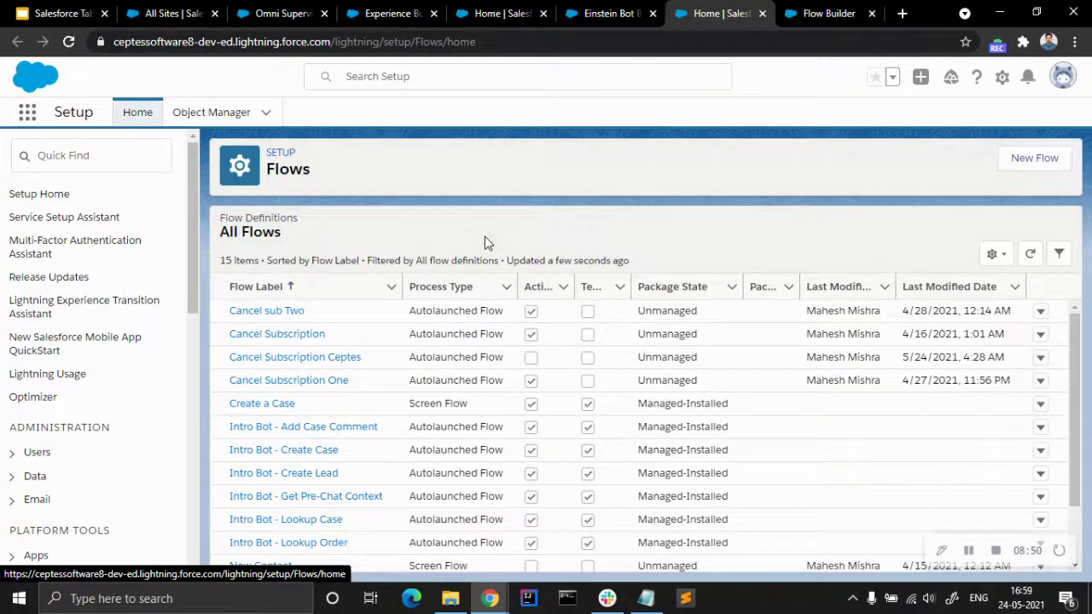
scroll(312, 378, down, 2)
scroll(281, 351, up, 2)
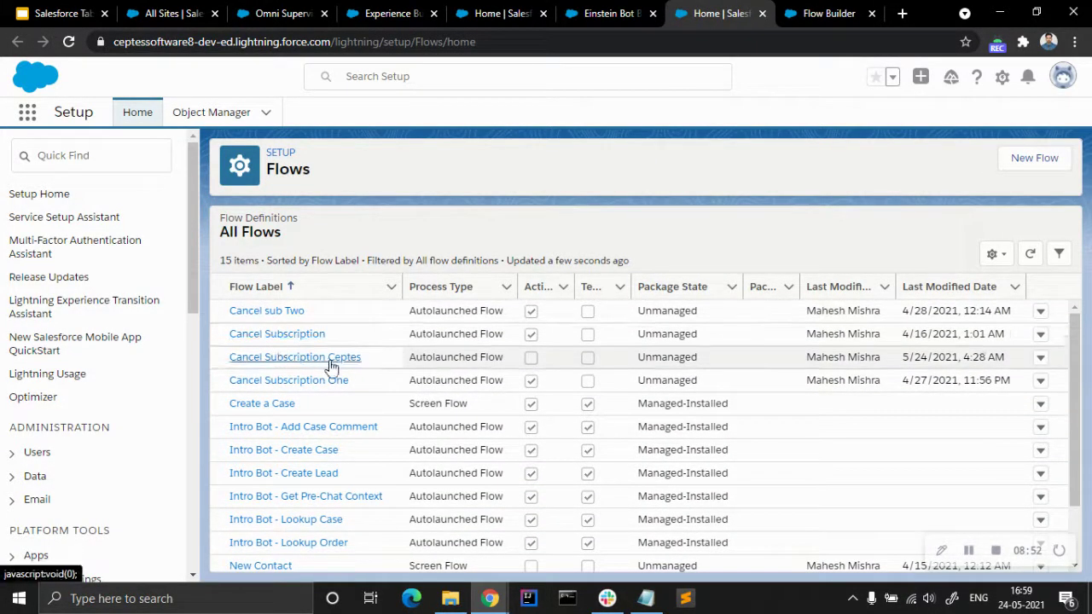
Step: Activate the Cancel Subscription Ceptes flow in Flow Builder, and run it once, closing the run page
click(840, 11)
click(911, 125)
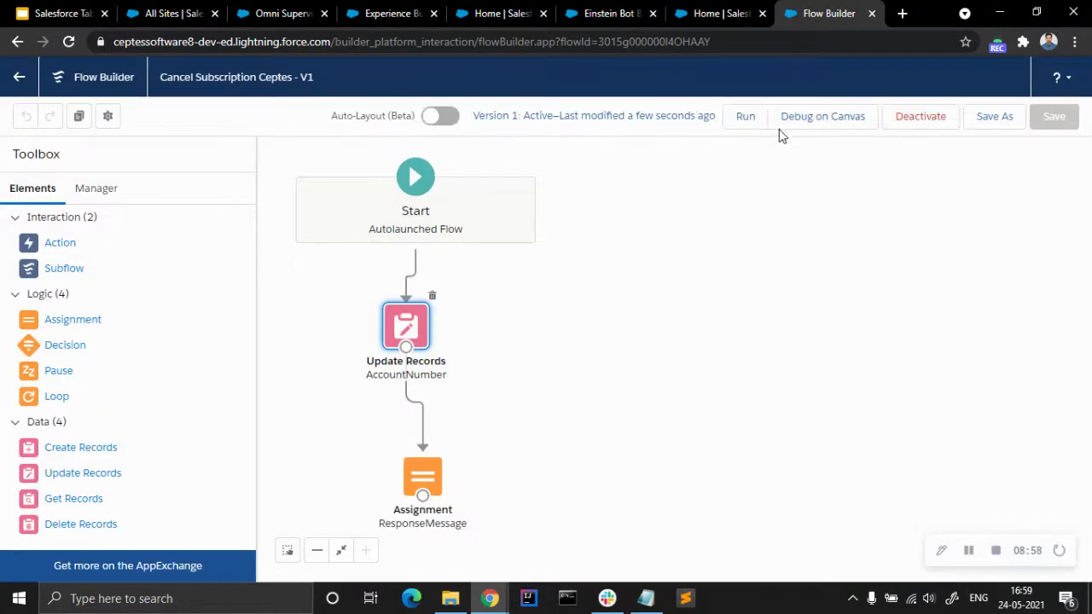
click(744, 119)
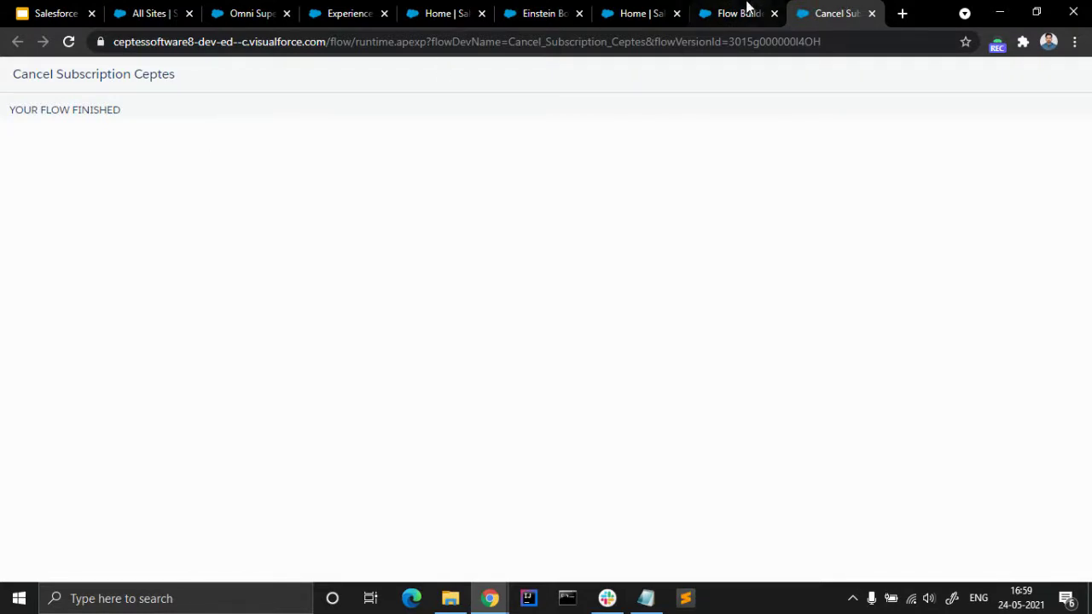
click(742, 12)
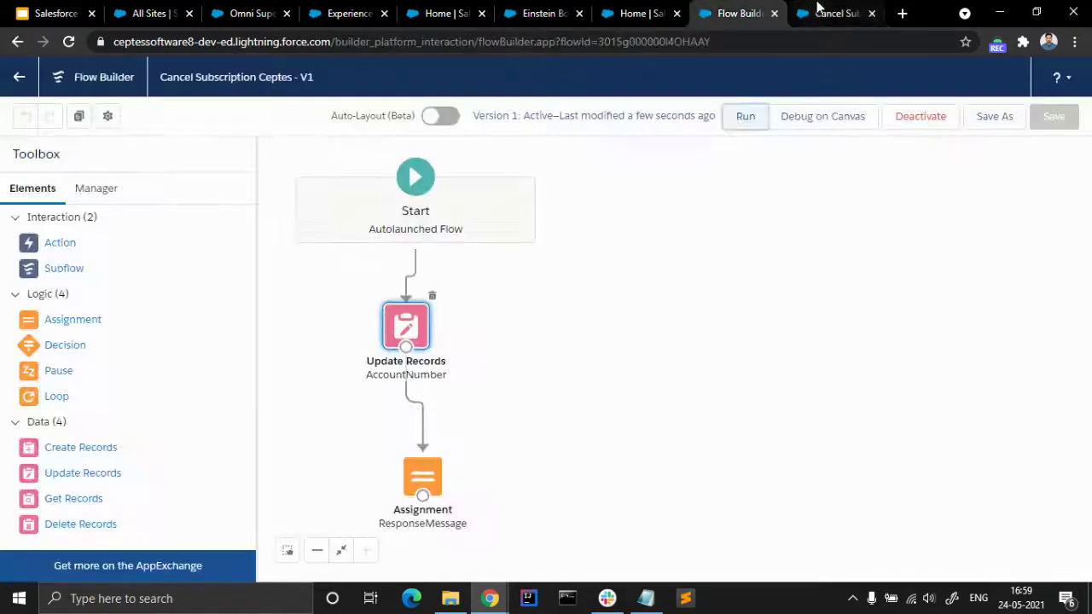
click(870, 14)
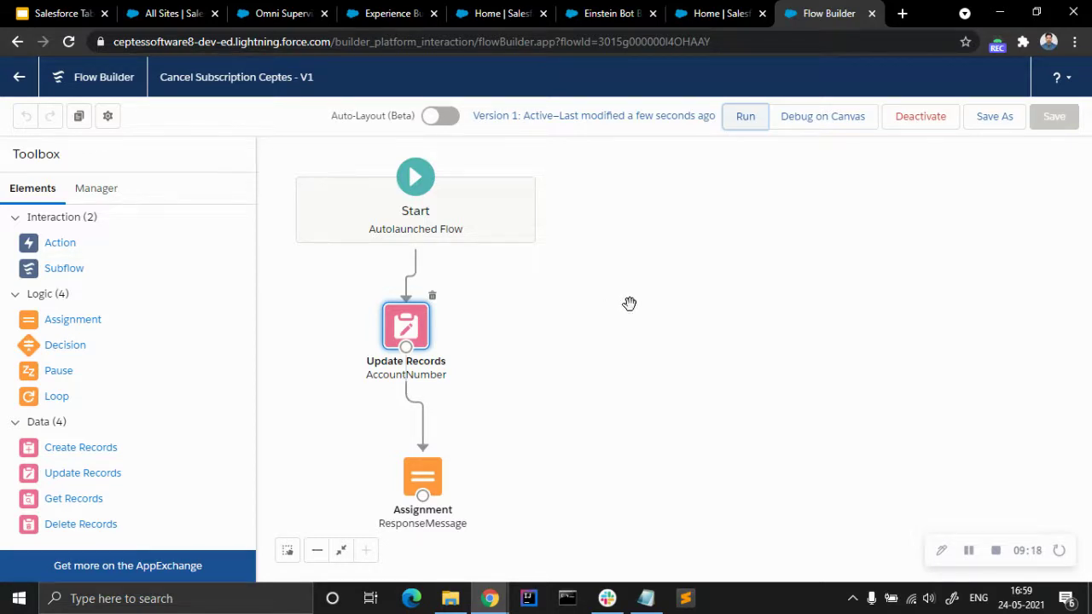
Step: Open the Sales app in a new browser tab from the All Sites setup page and switch to it
click(174, 13)
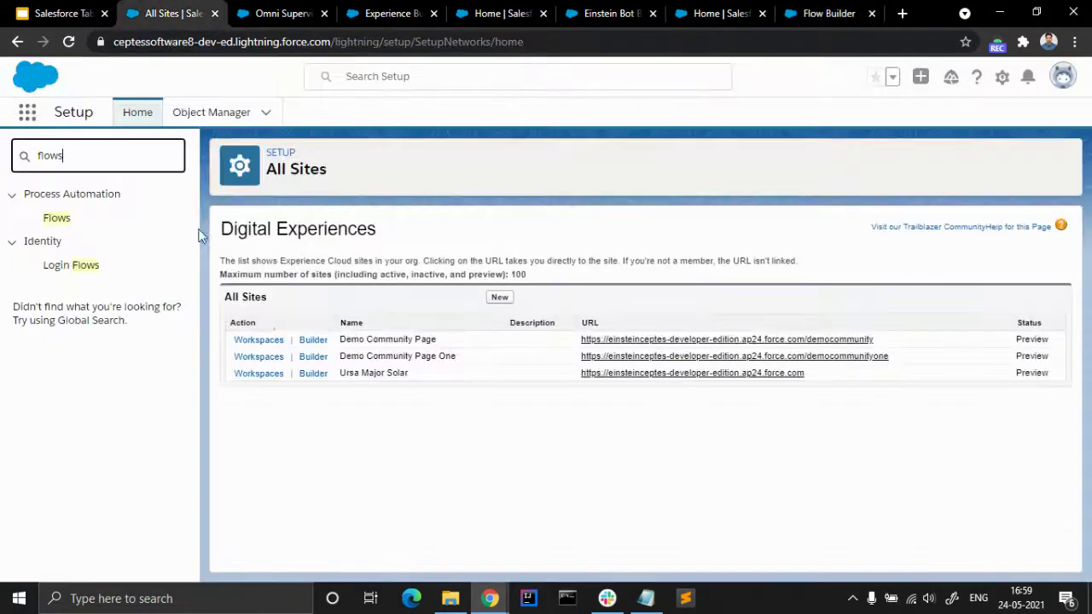
click(26, 112)
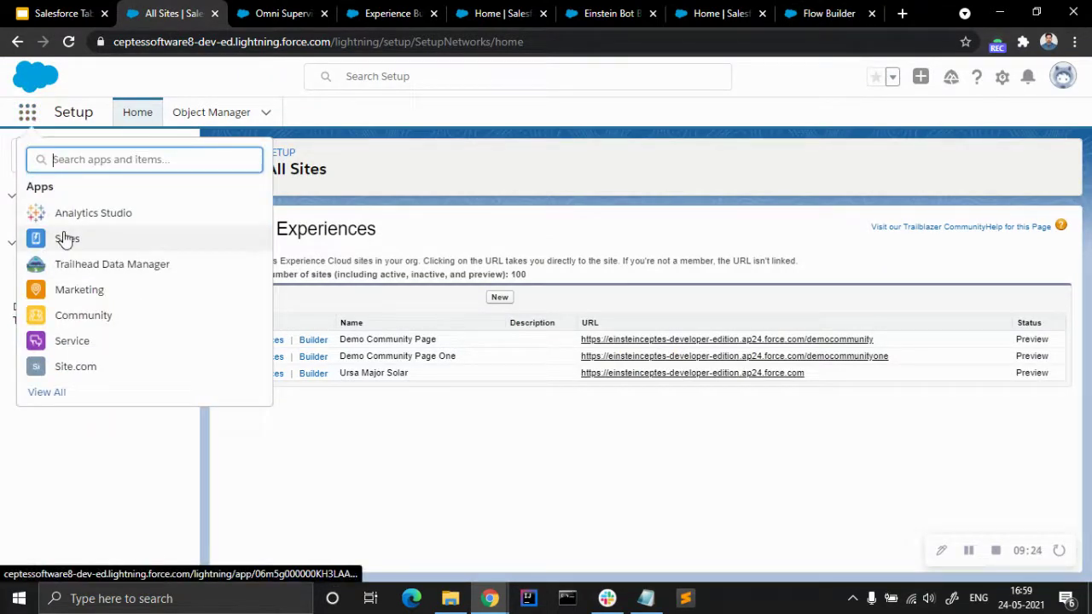
right_click(82, 236)
click(111, 244)
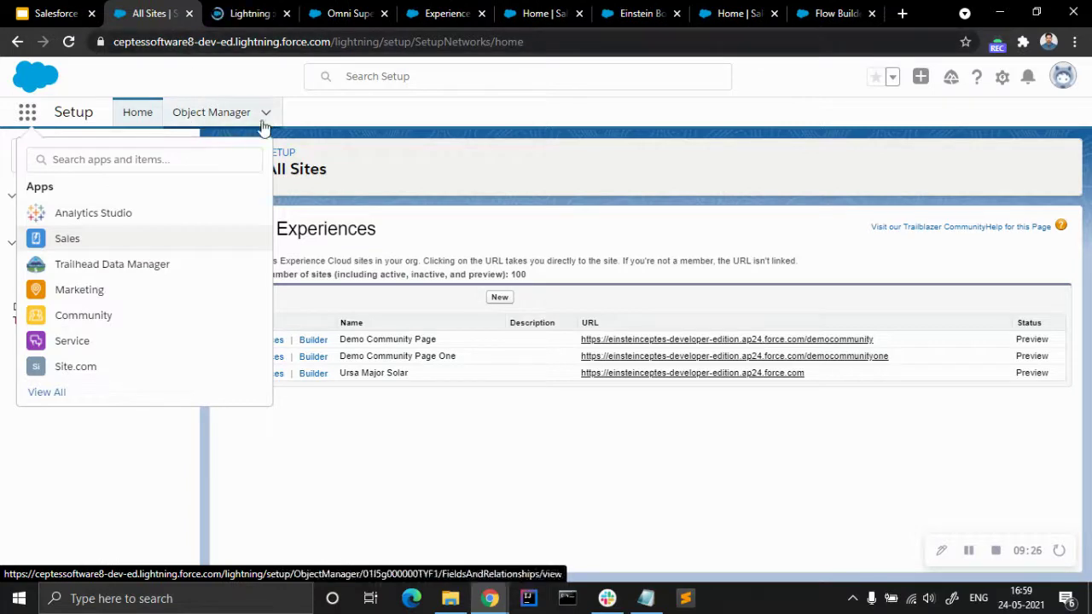
key(Escape)
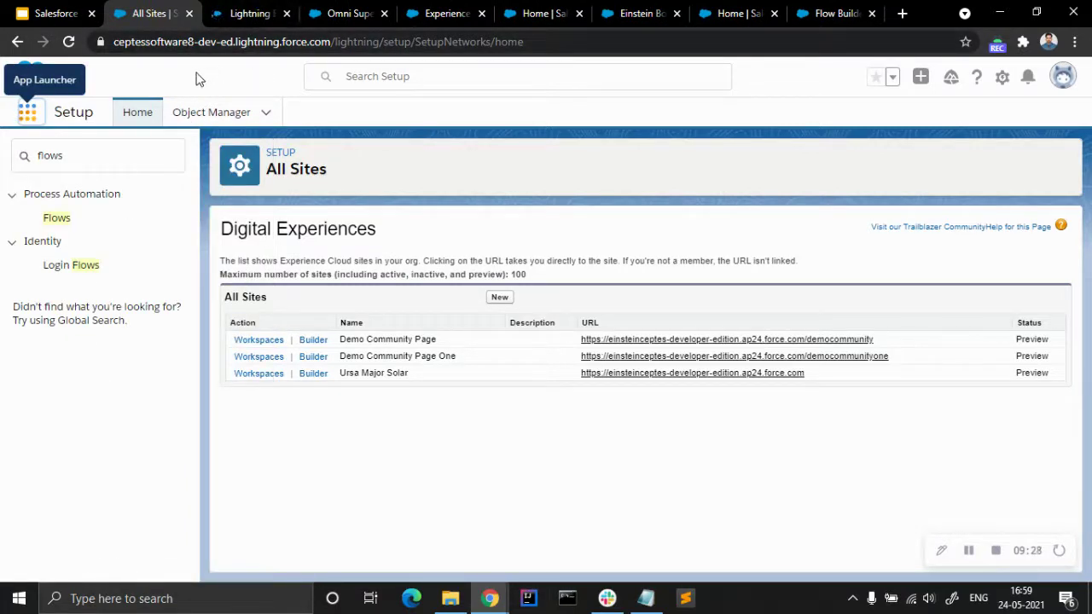
click(233, 11)
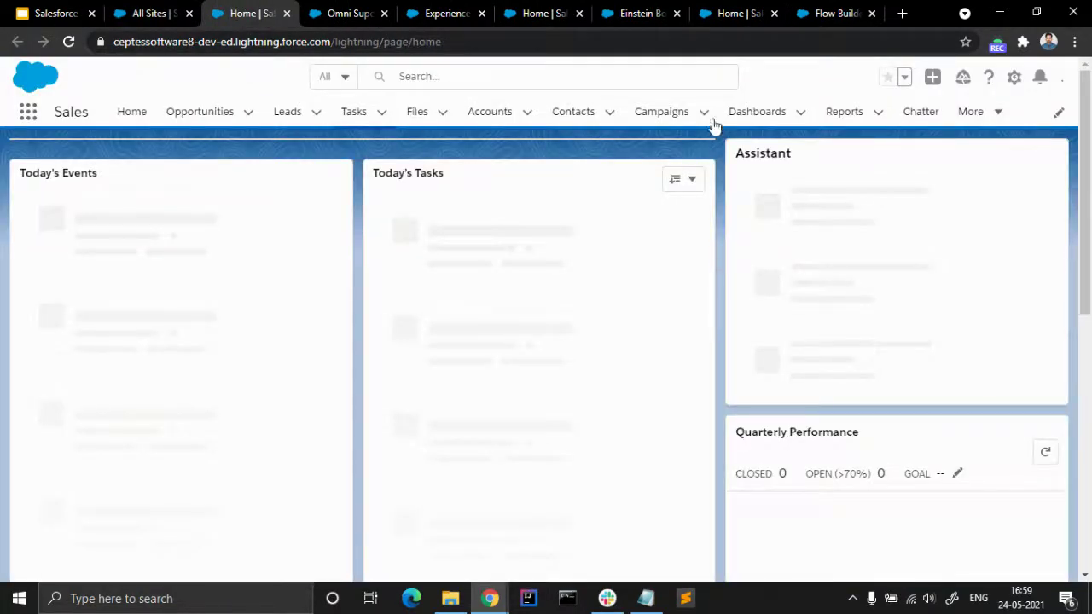
Step: Open the Subscribers list in the Sales app and examine the Churn and Account Number columns
click(1000, 116)
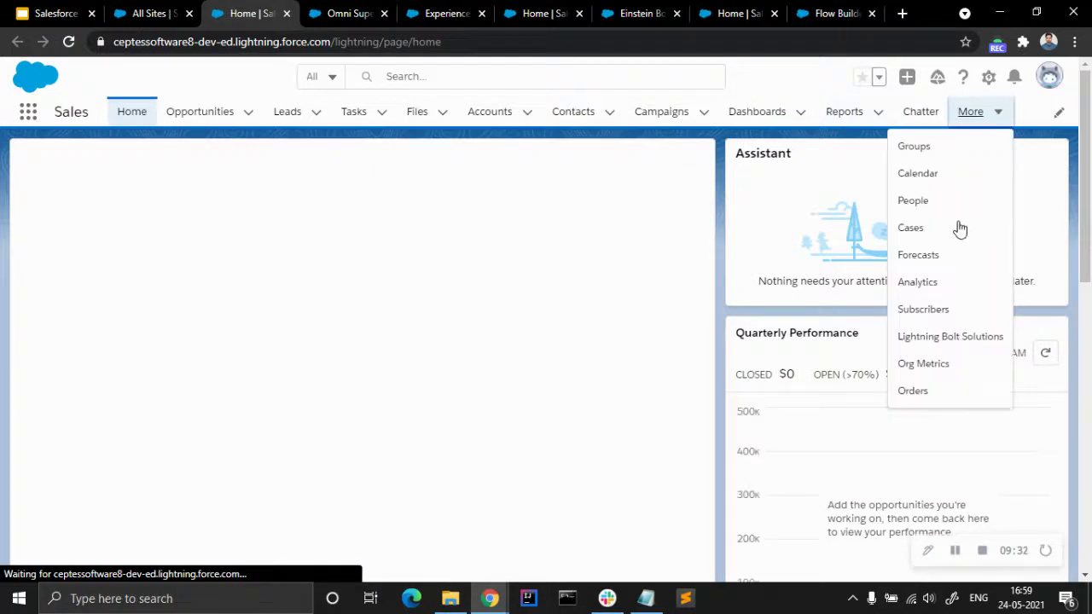
click(936, 312)
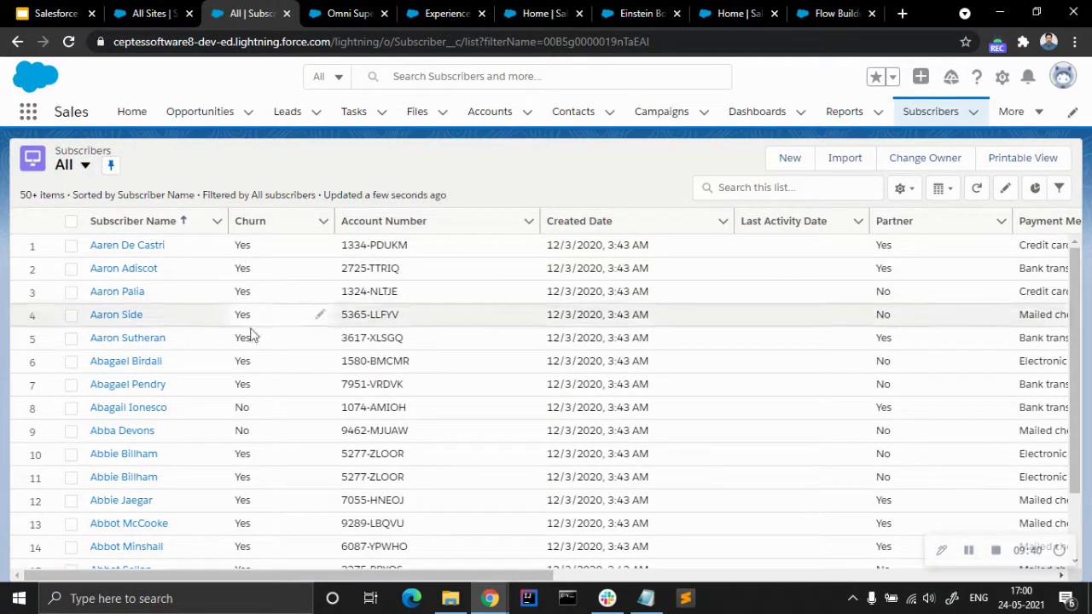
scroll(258, 409, down, 2)
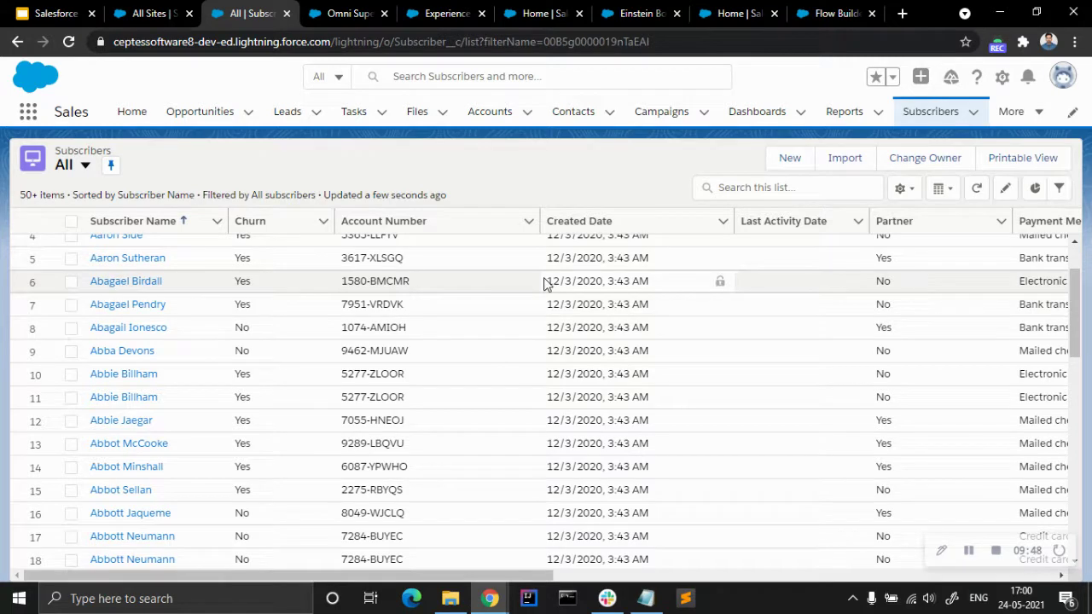
Step: Add an Action of type Flow to the Subscription Cancel dialog in Einstein Bot Builder
click(672, 8)
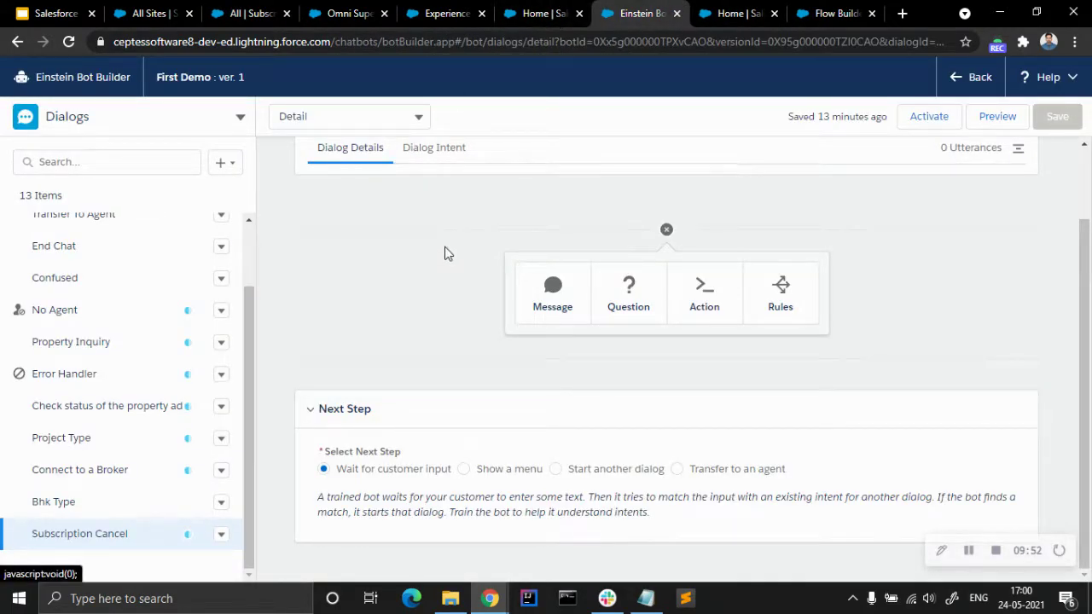
scroll(444, 246, up, 1)
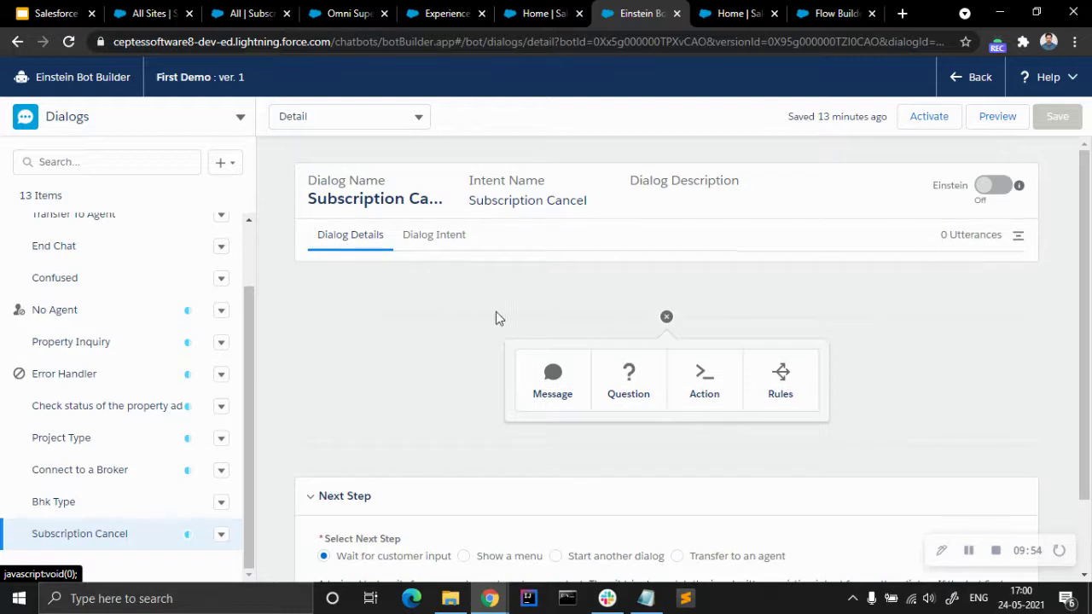
scroll(495, 317, down, 1)
click(720, 312)
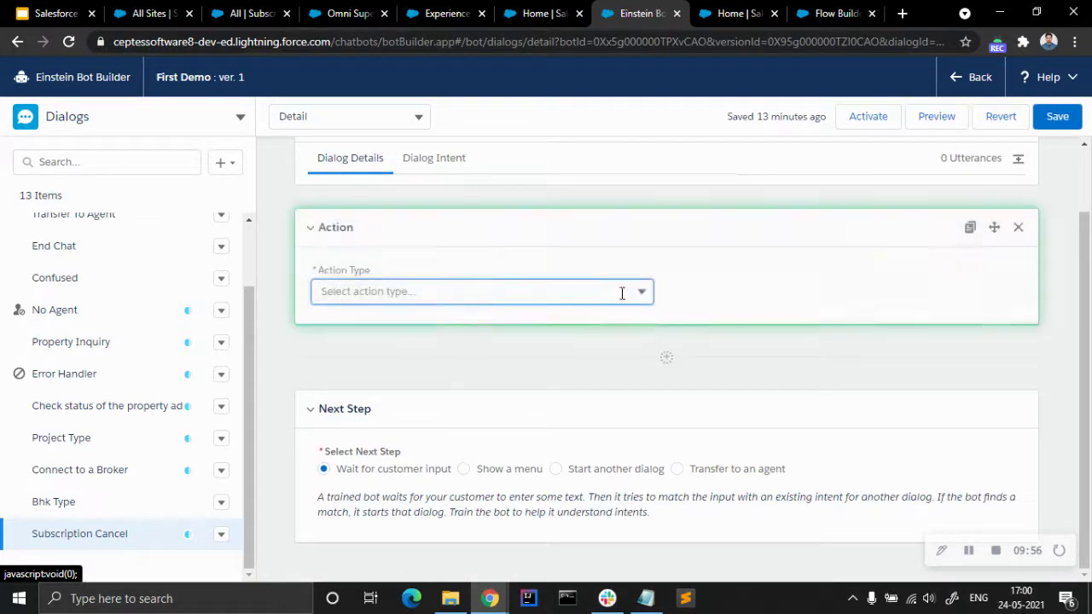
click(438, 291)
click(427, 356)
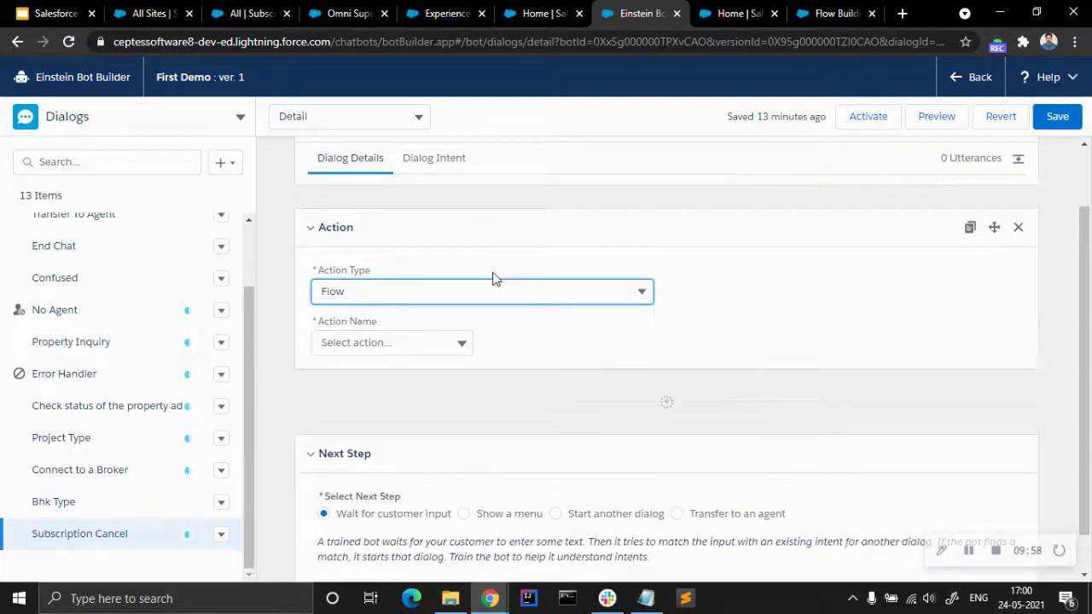
Step: Look for the new flow as the action name, trying Cancel Subscription One and Cancel Subscription and clearing each choice
click(431, 344)
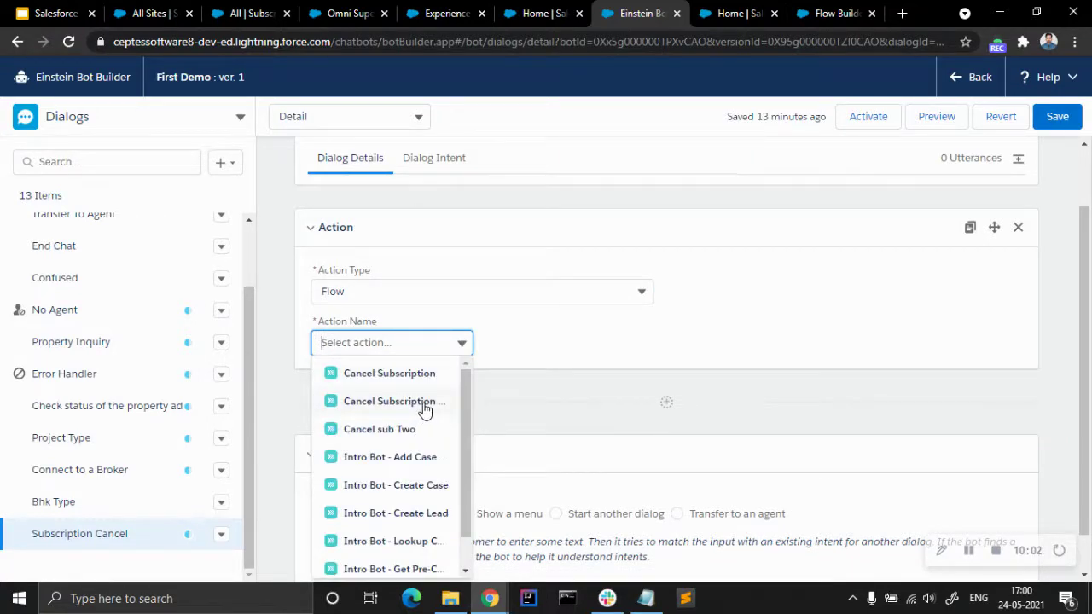
scroll(424, 411, down, 1)
scroll(500, 391, down, 1)
scroll(418, 376, up, 1)
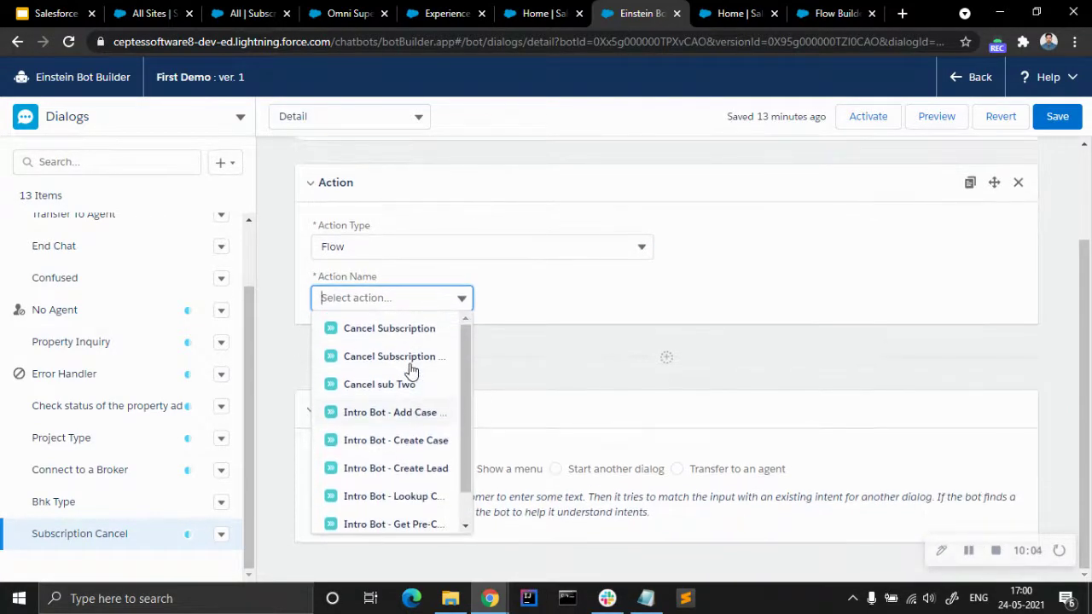
click(415, 353)
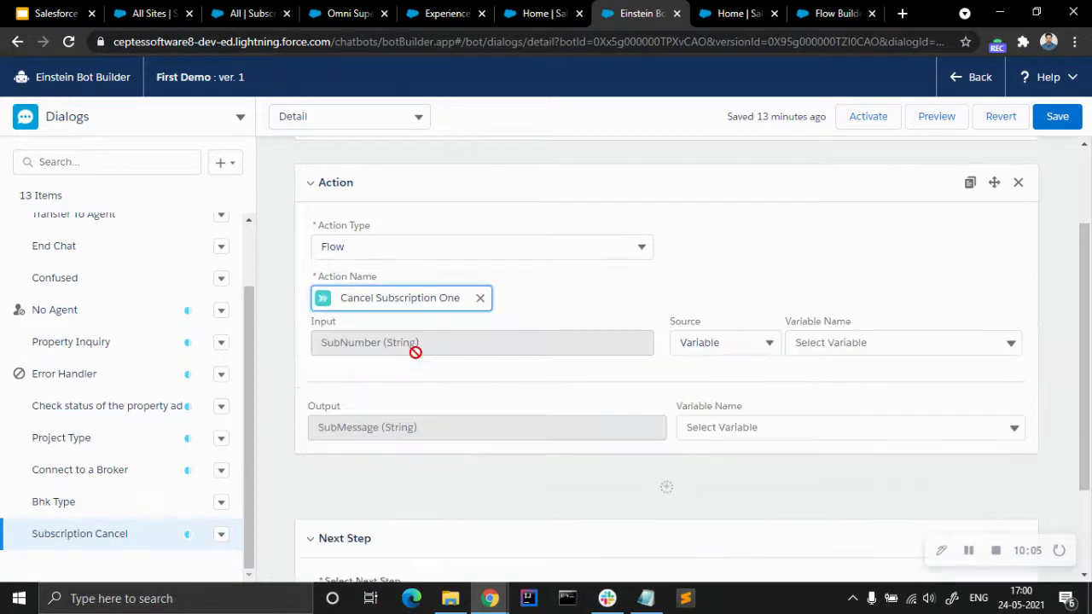
click(480, 299)
click(418, 331)
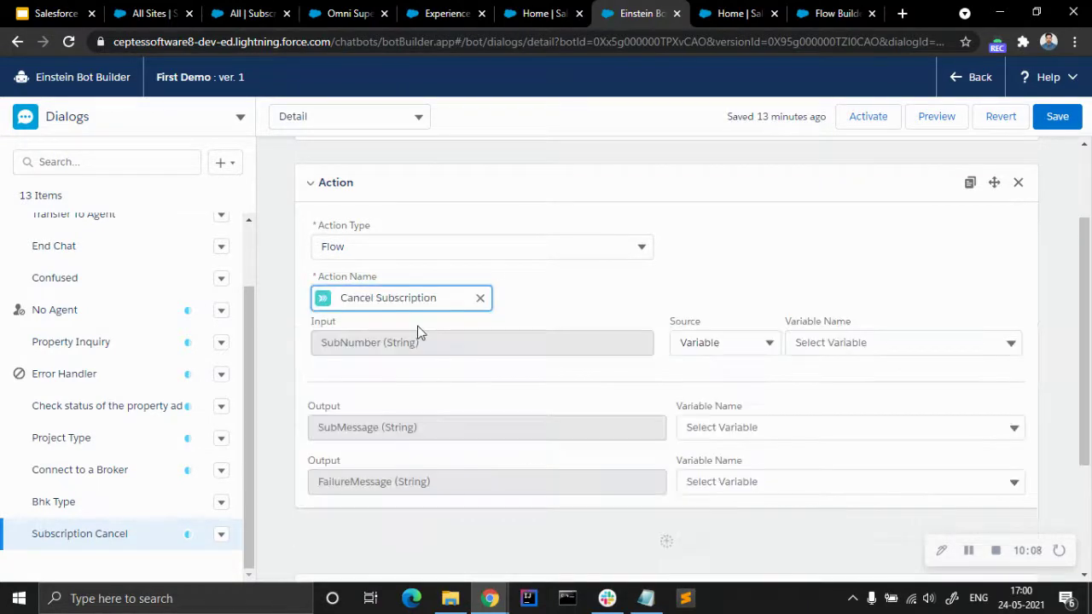
click(480, 300)
scroll(383, 415, down, 1)
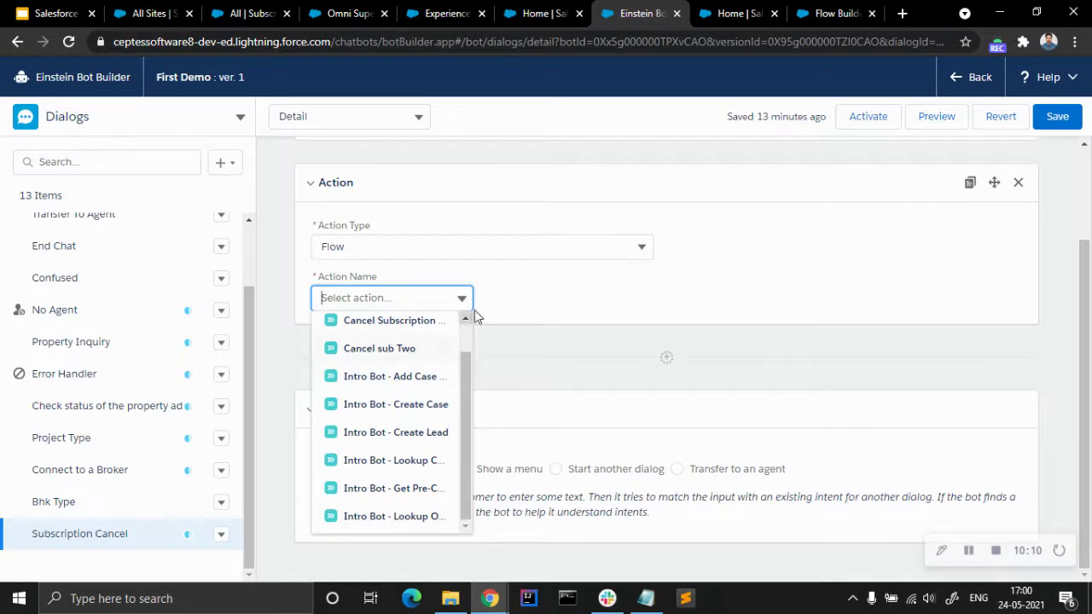
scroll(365, 400, up, 1)
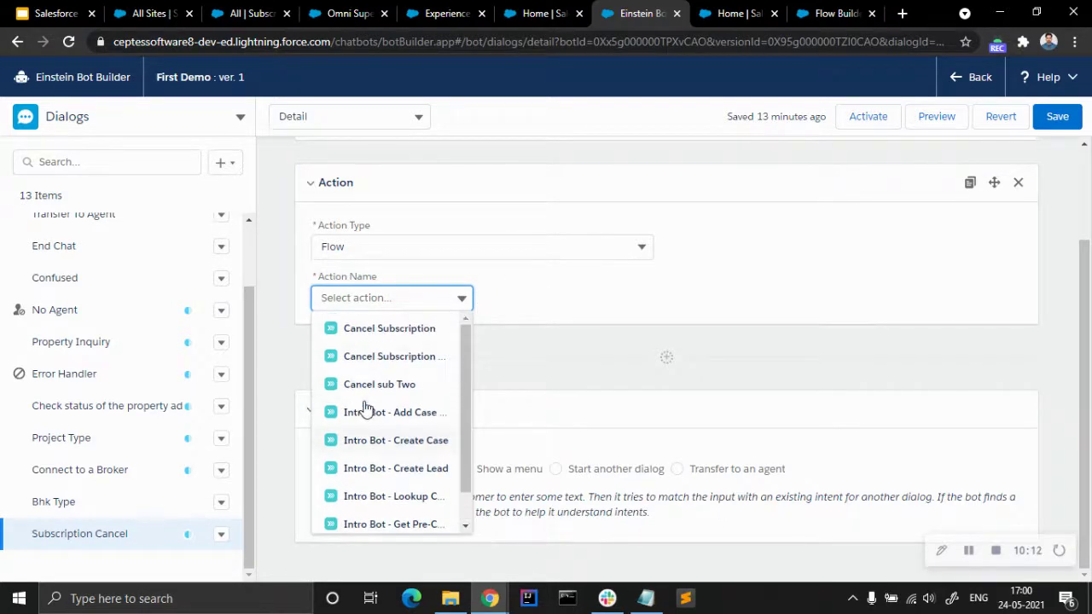
Step: Remove the unfinished Action from the Subscription Cancel dialog and save the bot
click(559, 303)
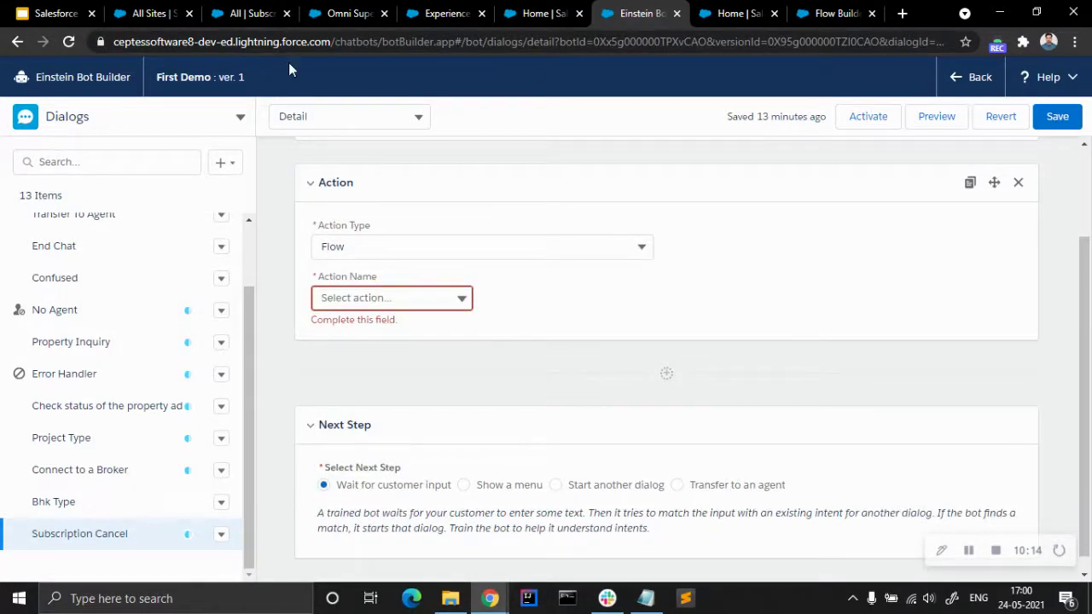
click(1018, 182)
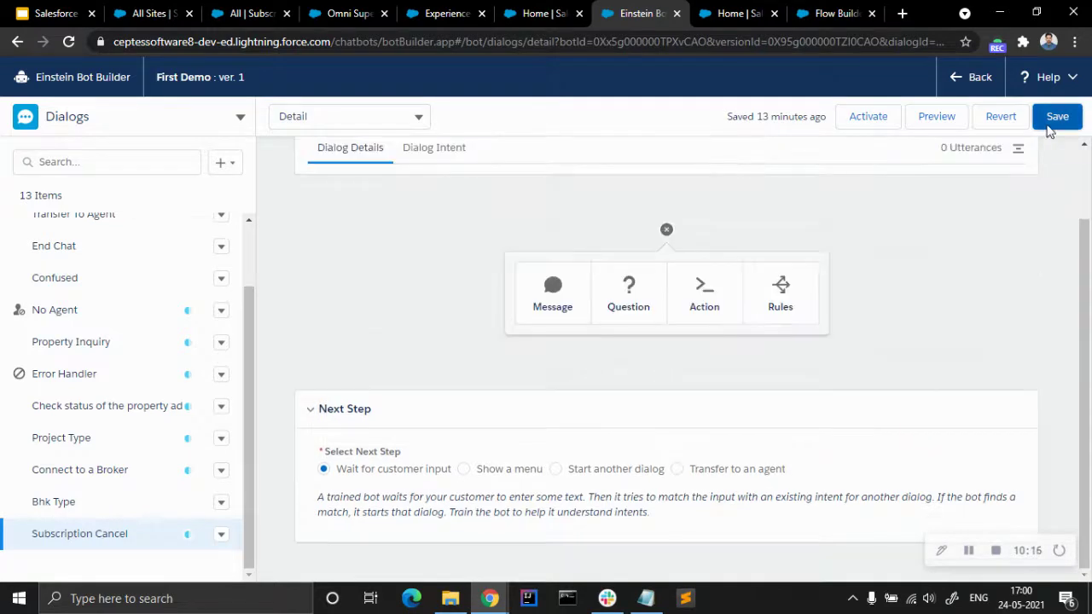
click(1054, 119)
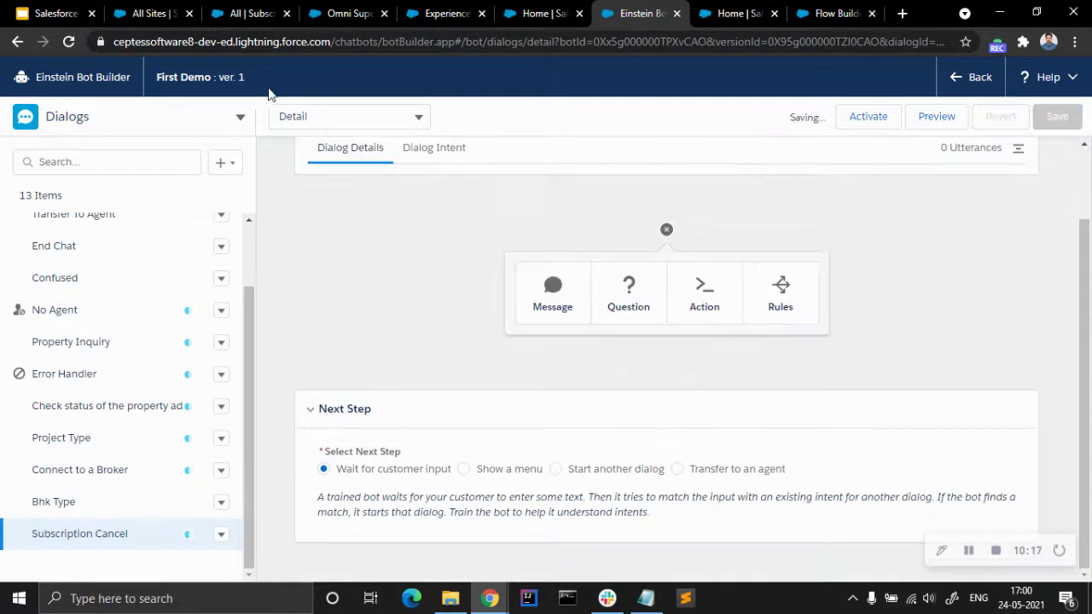
Step: Reload the bot's page in Einstein Bot Builder and the All Flows list in Setup
click(69, 42)
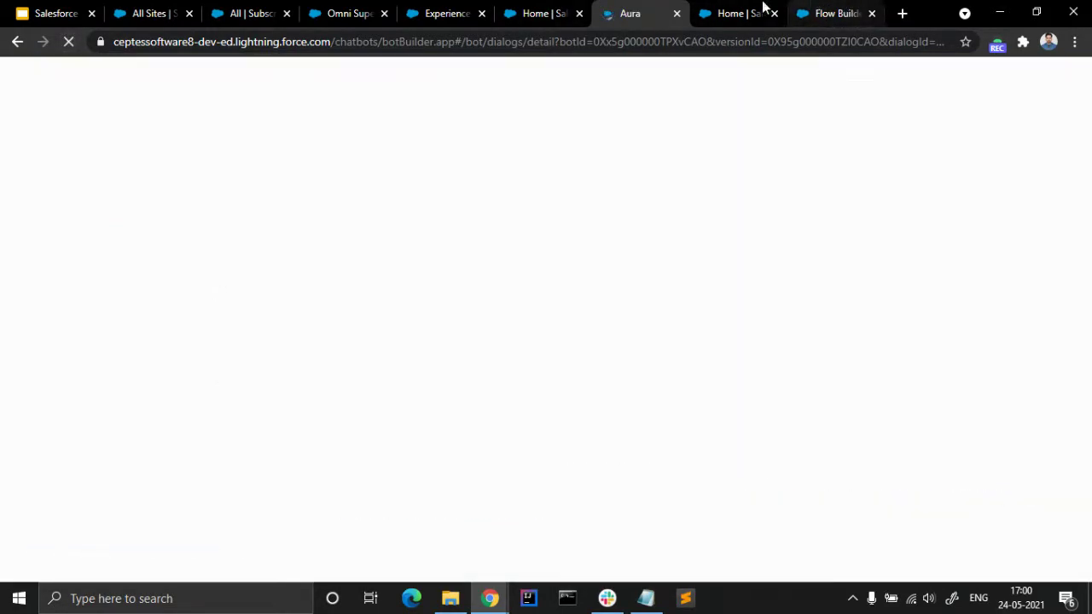
click(738, 13)
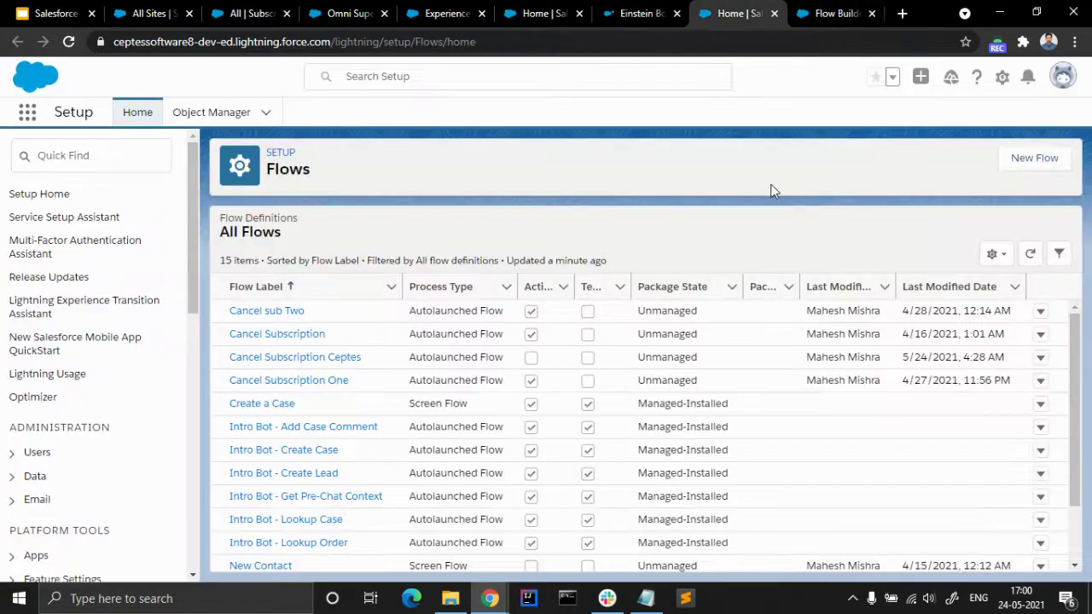
click(69, 42)
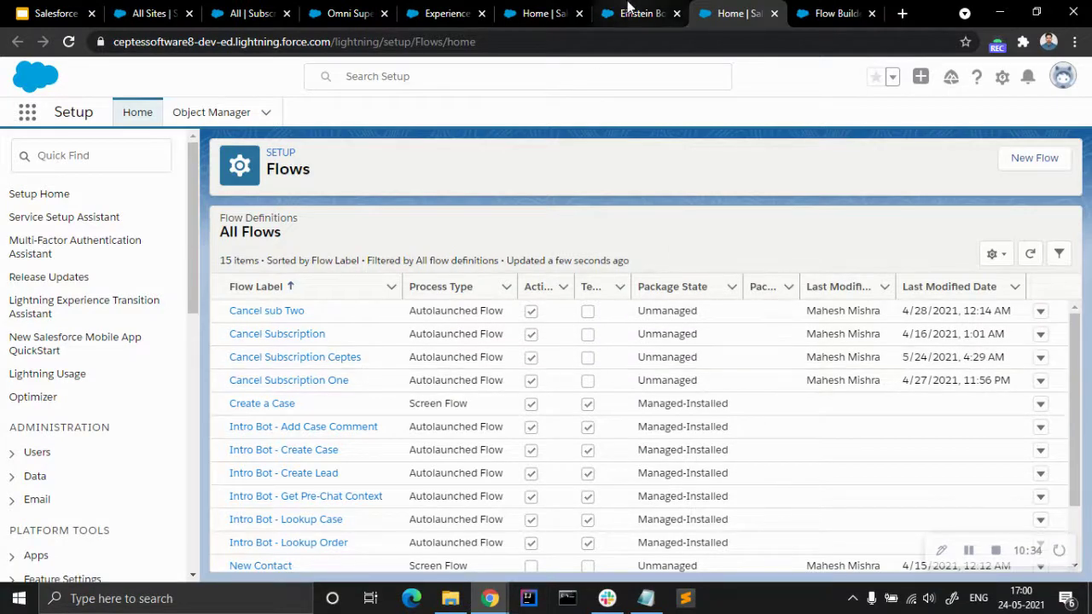
Step: Add an Action of type Flow to the Subscription Cancel dialog of the First Demo bot
click(628, 10)
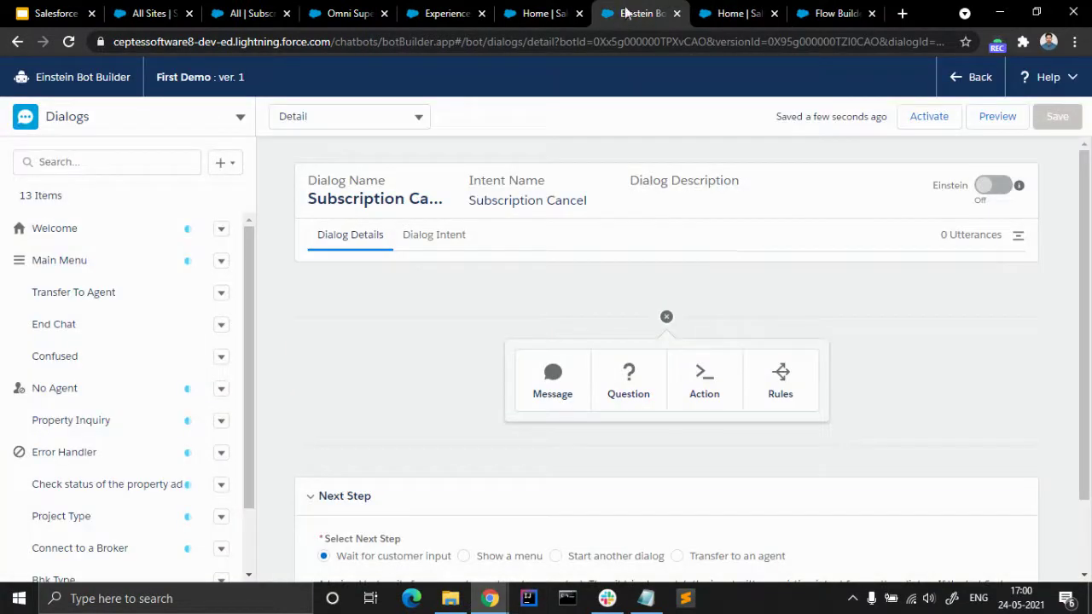
click(691, 380)
click(480, 369)
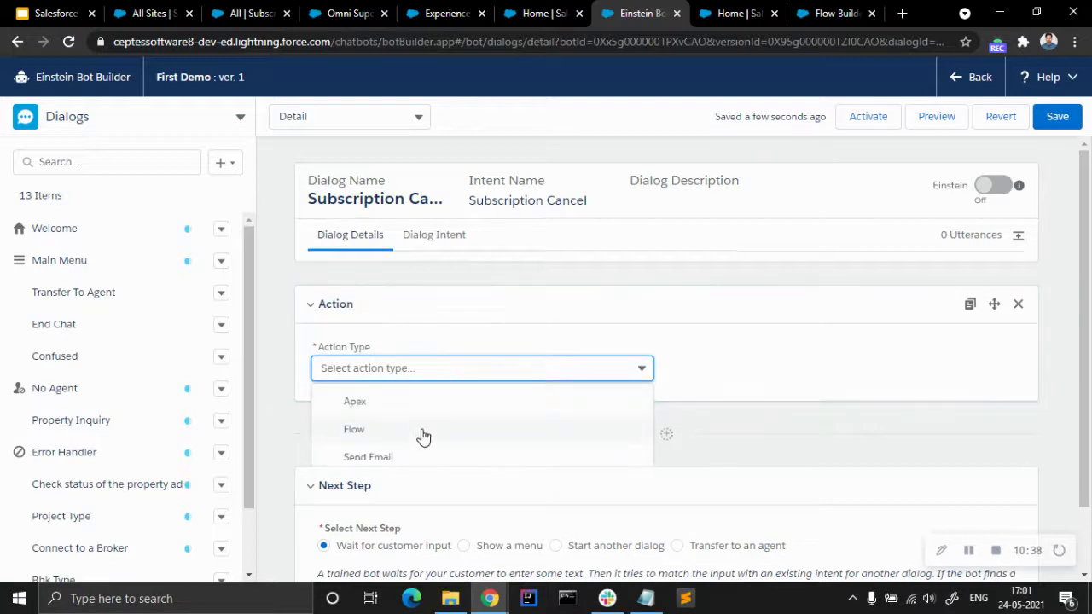
click(354, 429)
Step: Try Cancel Subscription One, Cancel Subscription and Cancel Subscription Ceptes as the action name, clearing each choice
click(442, 417)
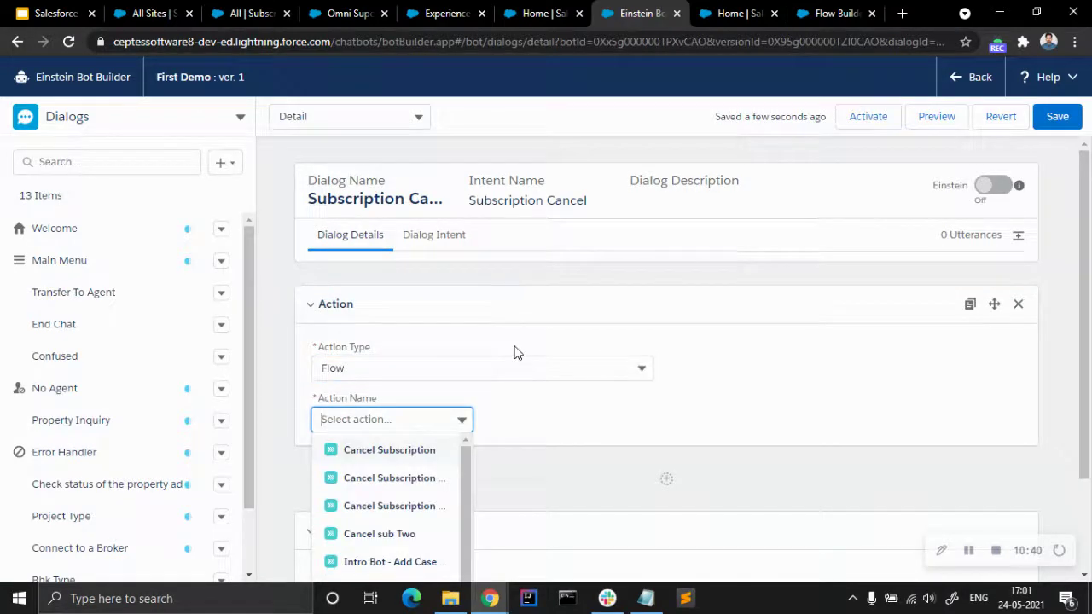
scroll(514, 349, down, 1)
scroll(450, 421, down, 1)
scroll(417, 431, up, 1)
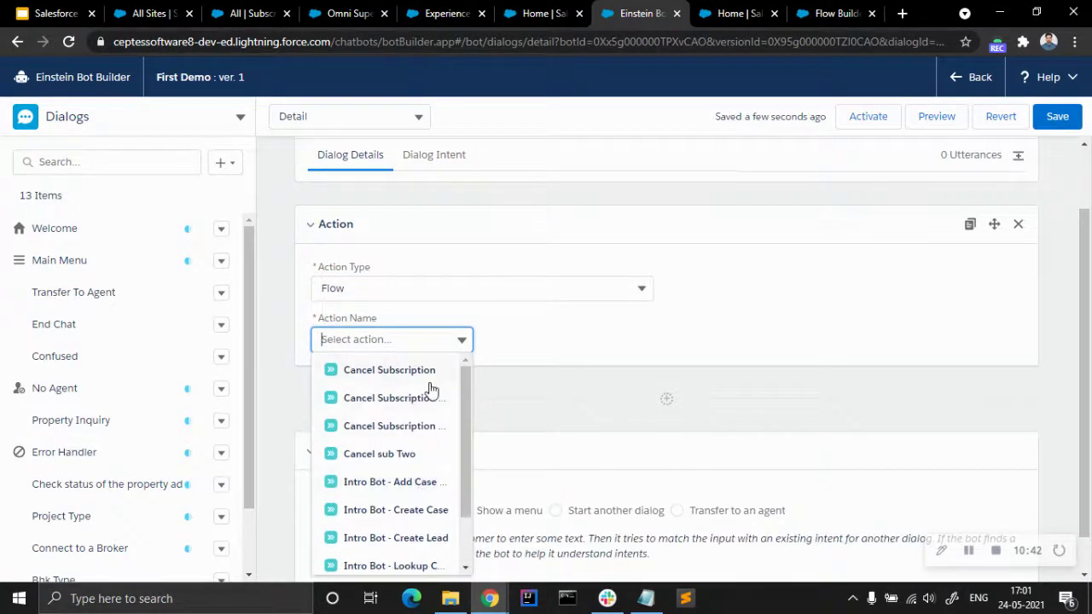
scroll(619, 384, down, 1)
click(386, 391)
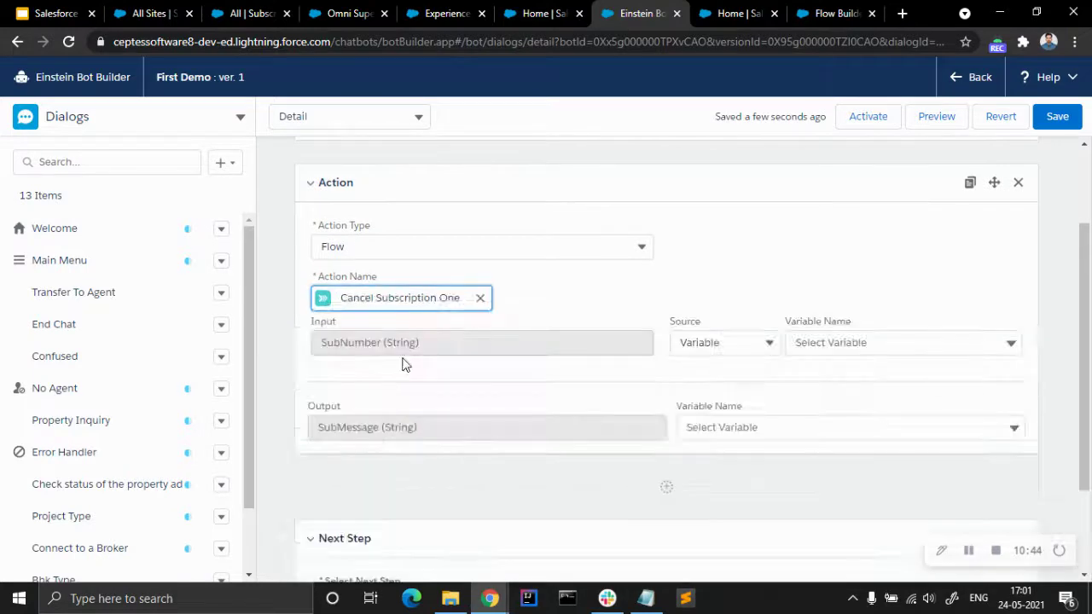
click(480, 298)
click(426, 338)
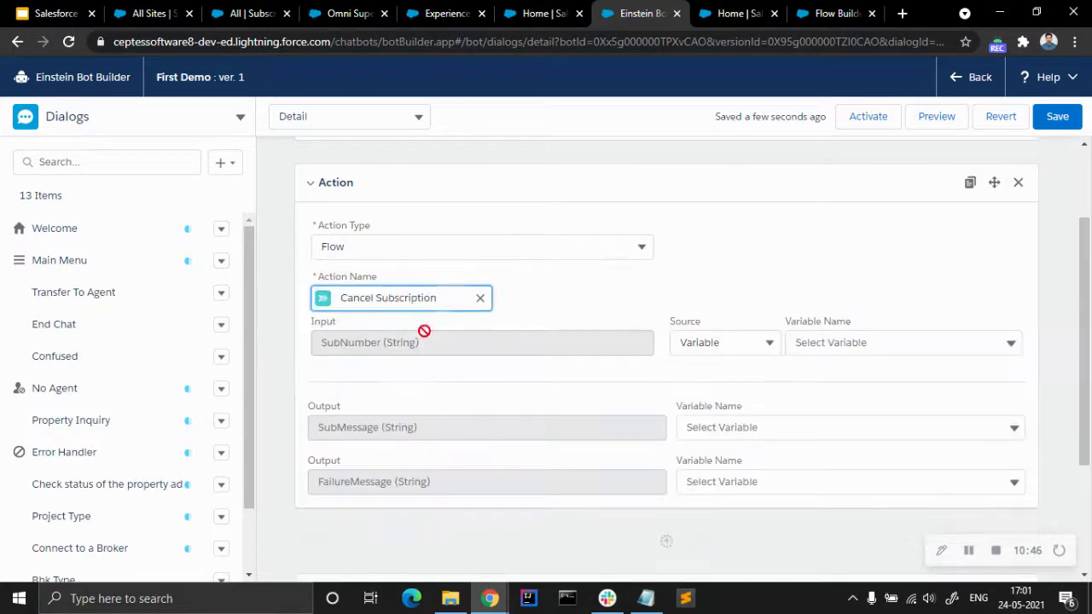
click(481, 300)
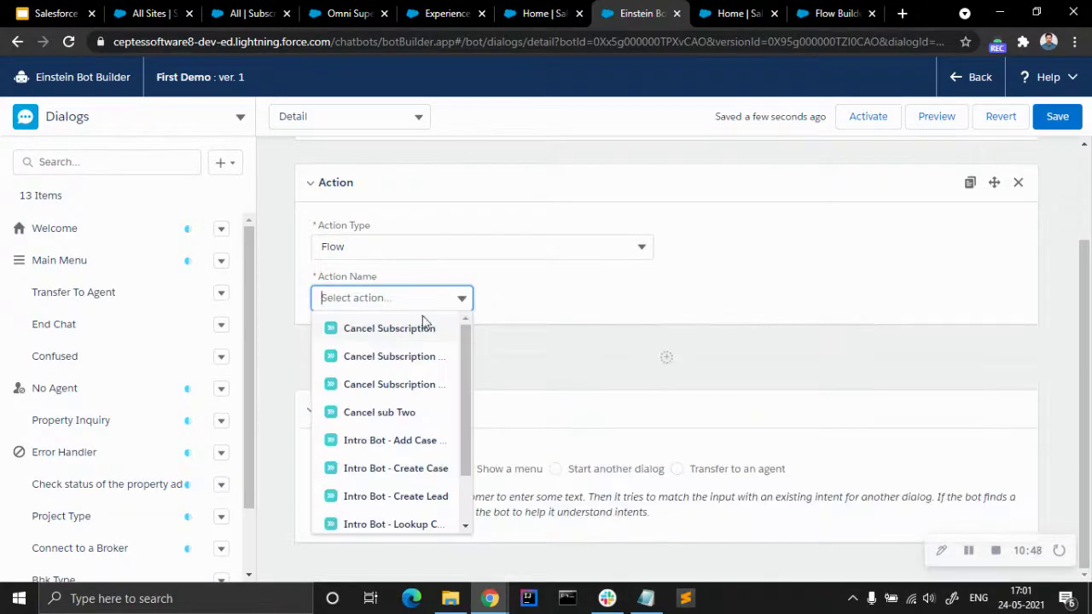
click(411, 361)
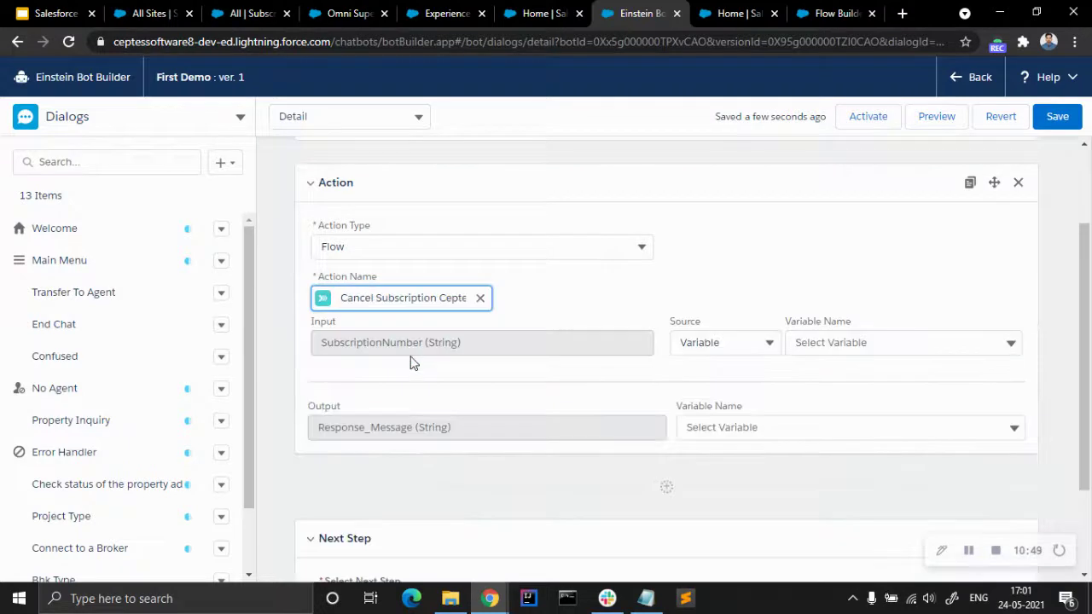
click(480, 300)
Step: Compare the flows offered as action names with the process types and active status in Setup's All Flows list
scroll(425, 420, down, 2)
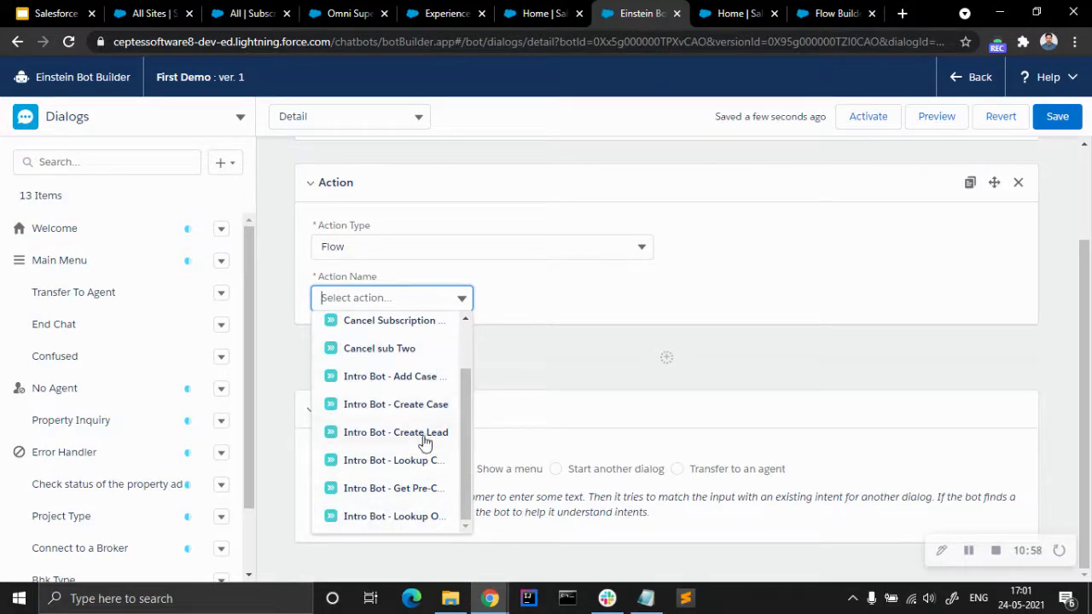
scroll(423, 487, up, 2)
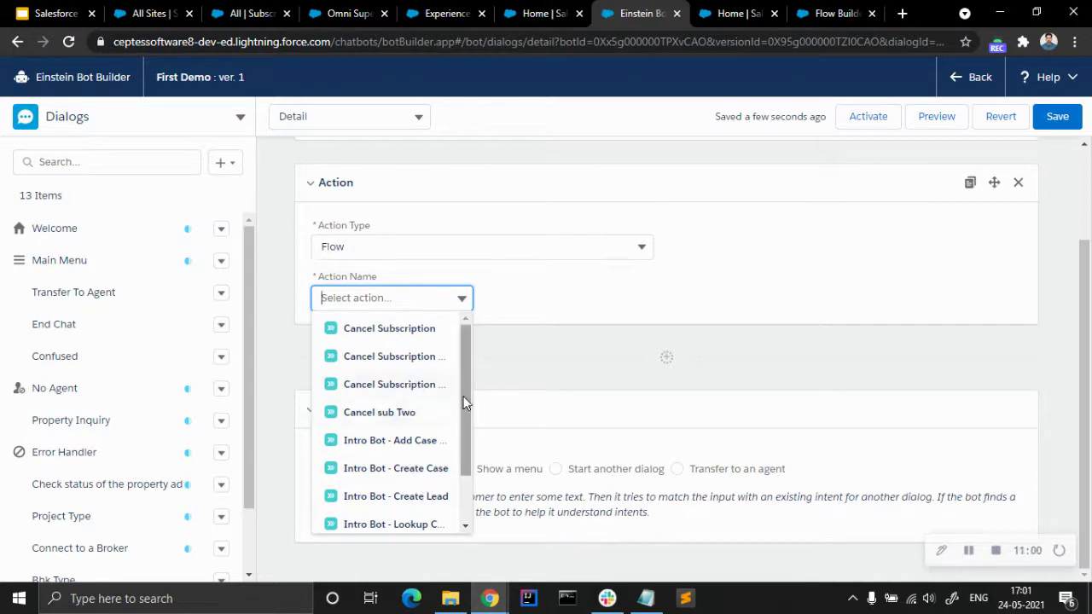
scroll(430, 407, down, 2)
click(764, 10)
scroll(401, 431, down, 2)
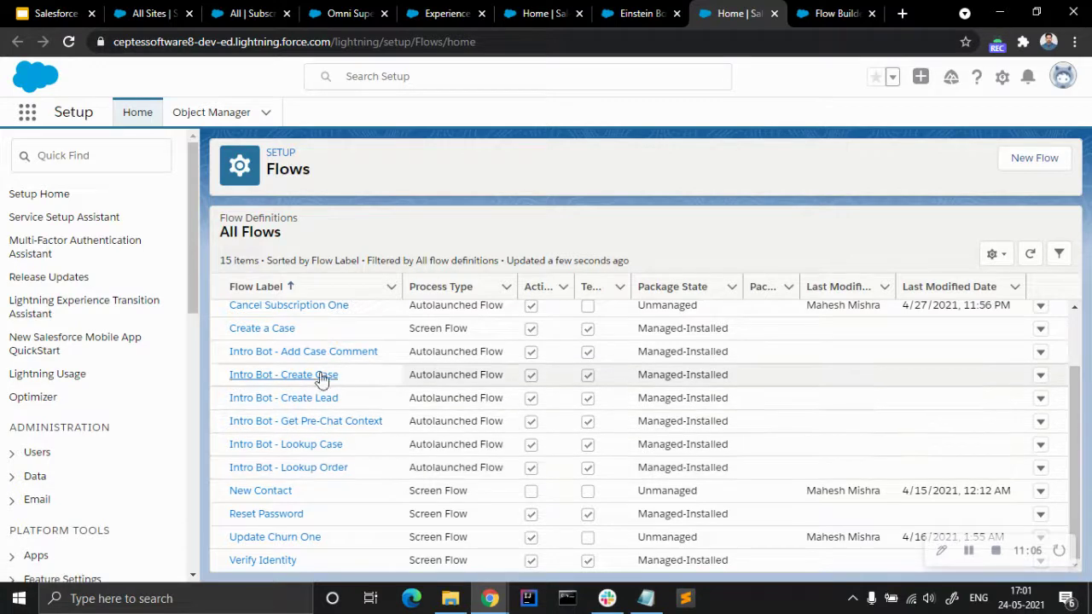
click(621, 12)
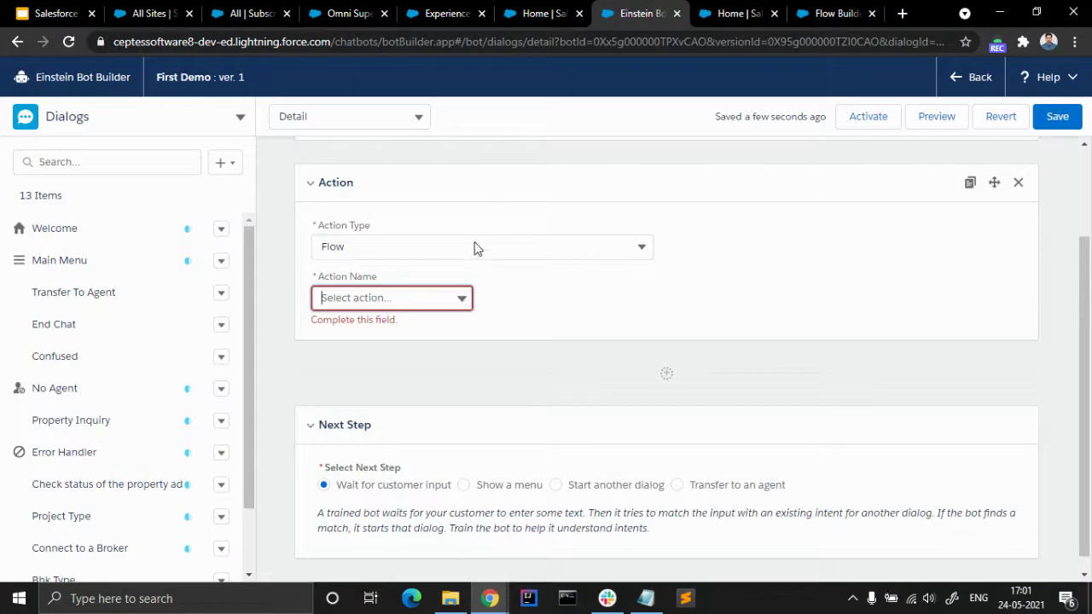
click(458, 297)
scroll(407, 393, down, 2)
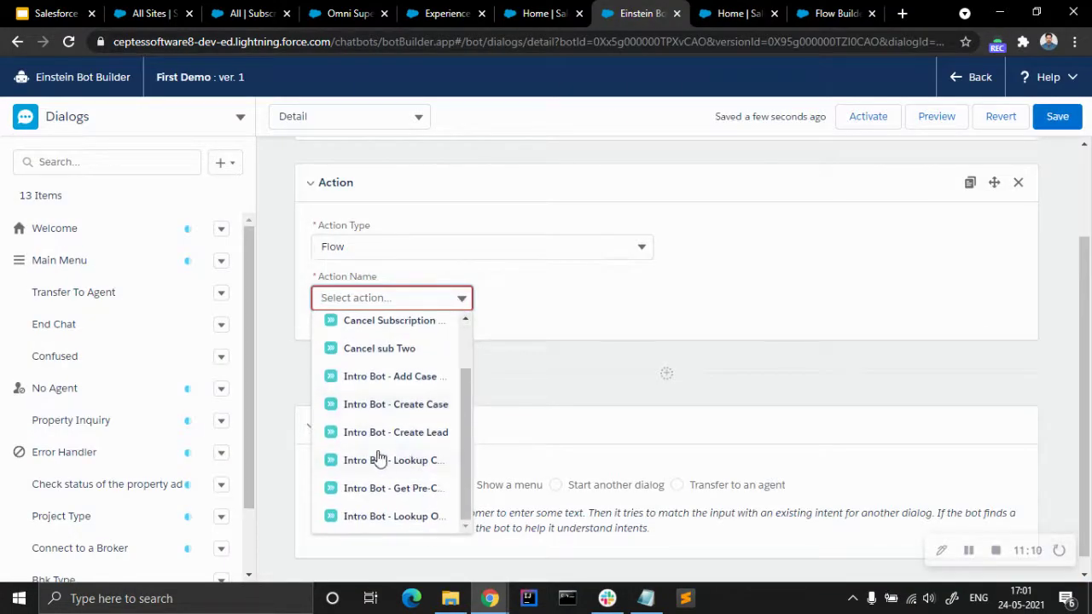
click(734, 13)
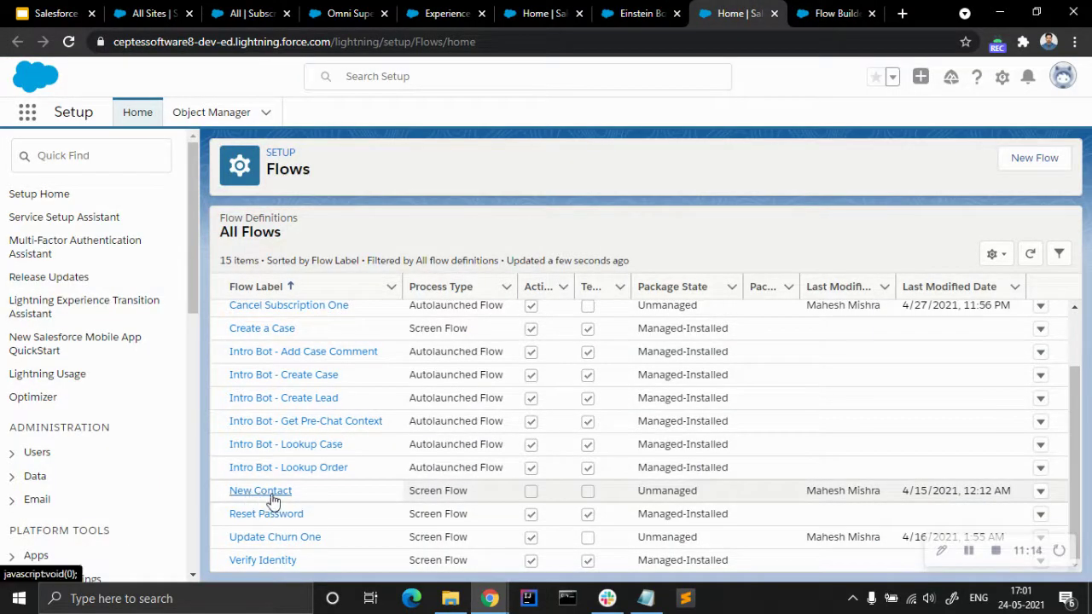
scroll(287, 546, up, 3)
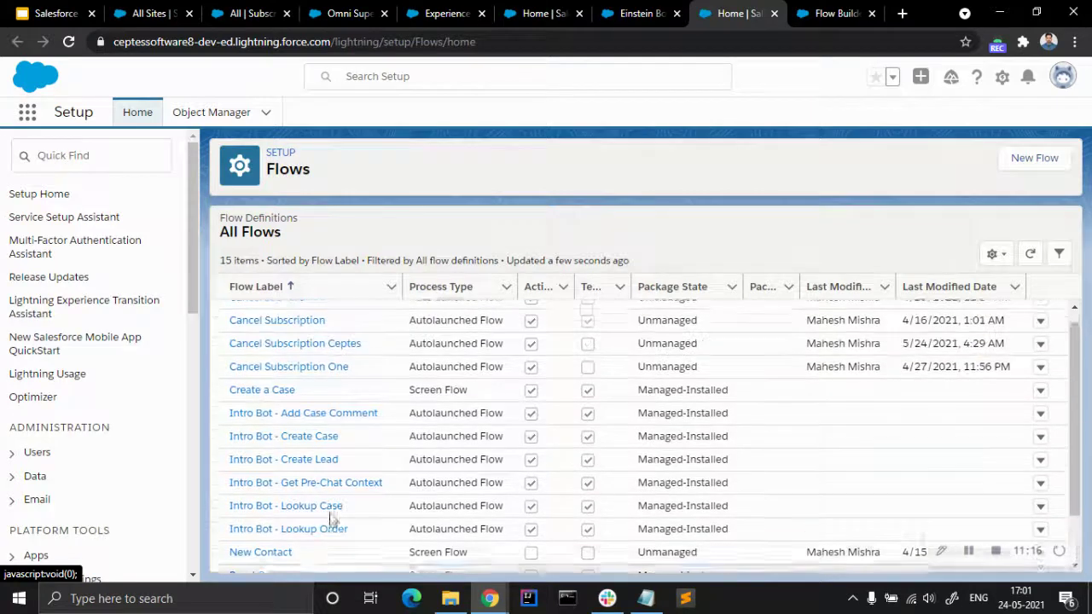
Step: Choose Cancel Subscription Ceptes as the action name in the Subscription Cancel dialog
click(621, 6)
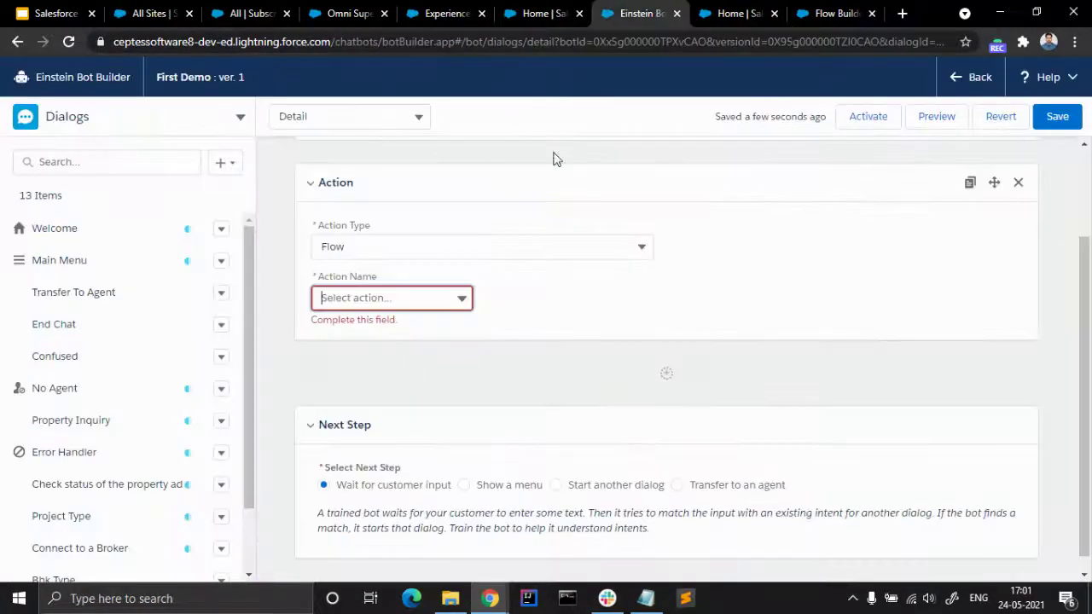
click(408, 299)
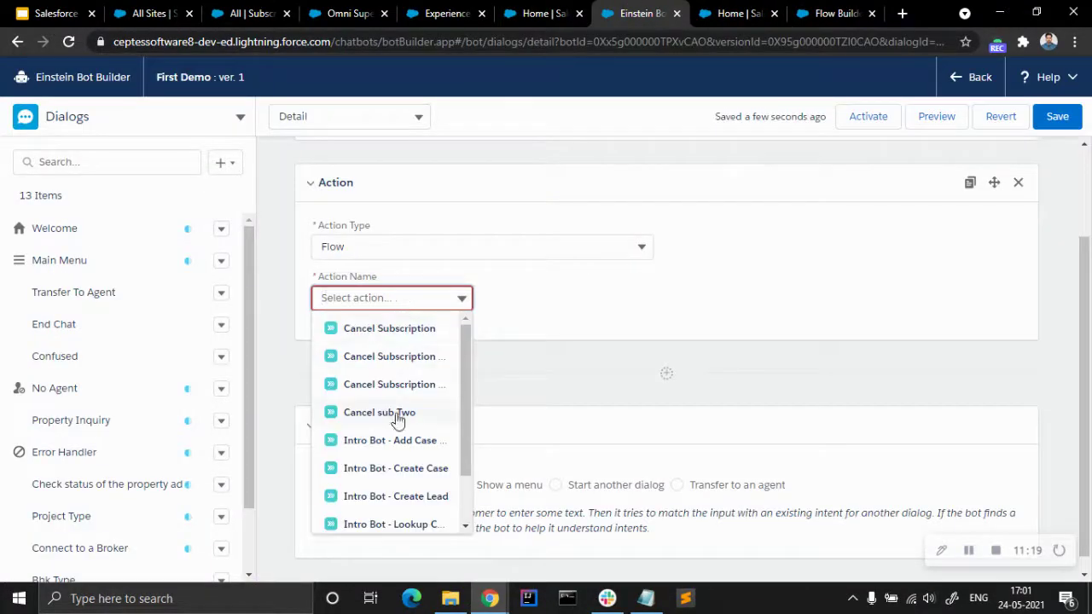
click(425, 358)
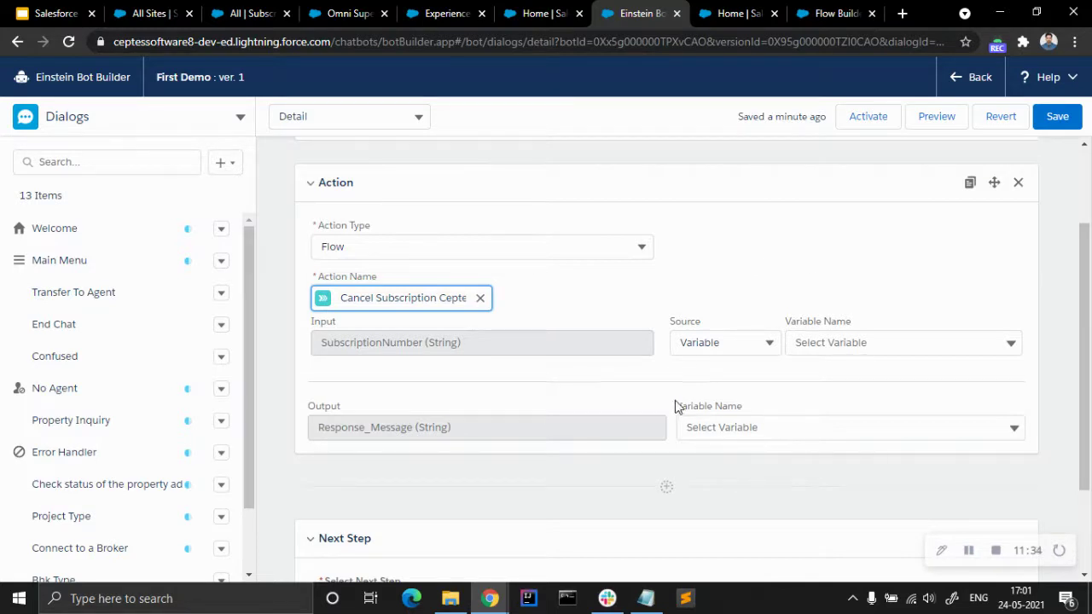
click(833, 345)
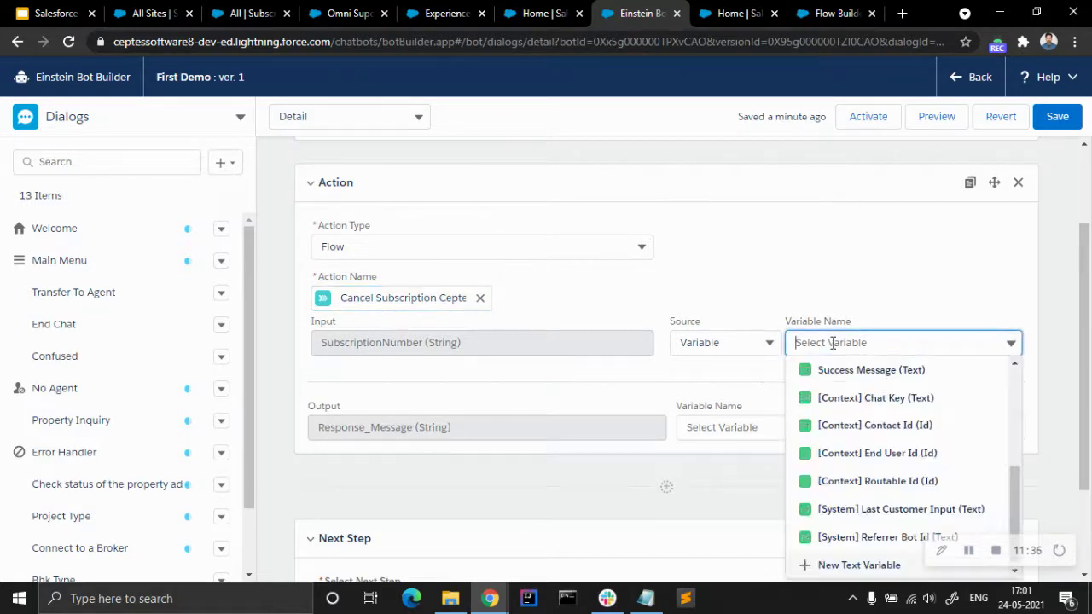
scroll(1040, 362, down, 1)
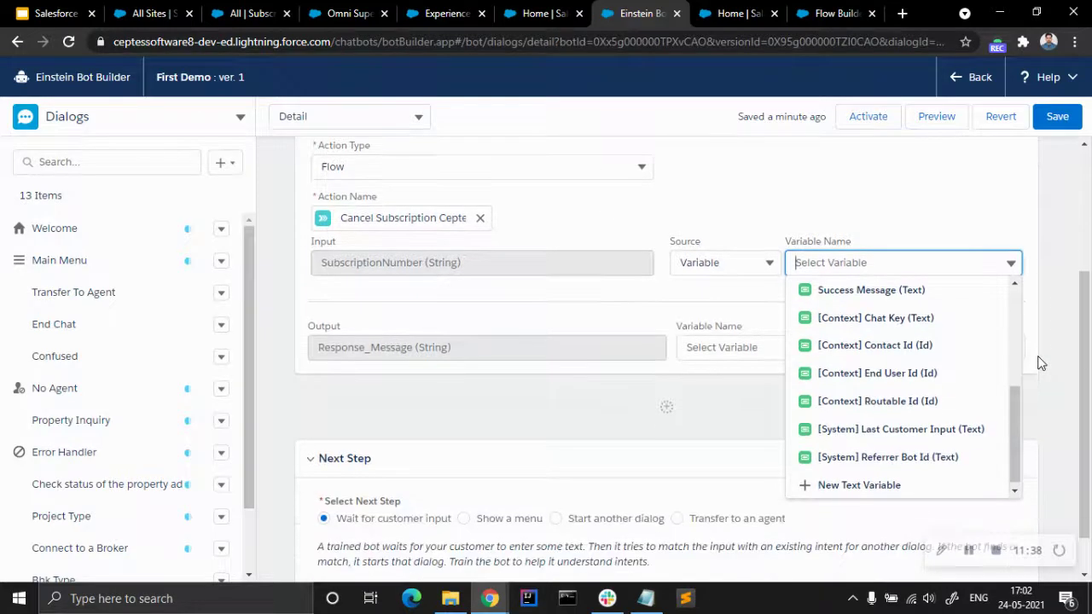
click(882, 485)
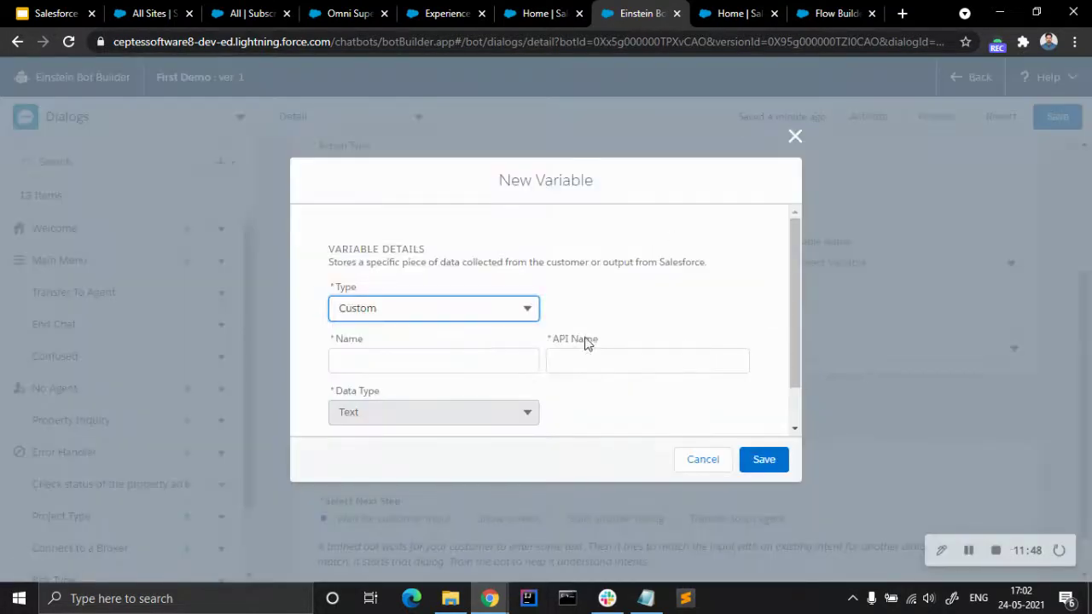
click(974, 550)
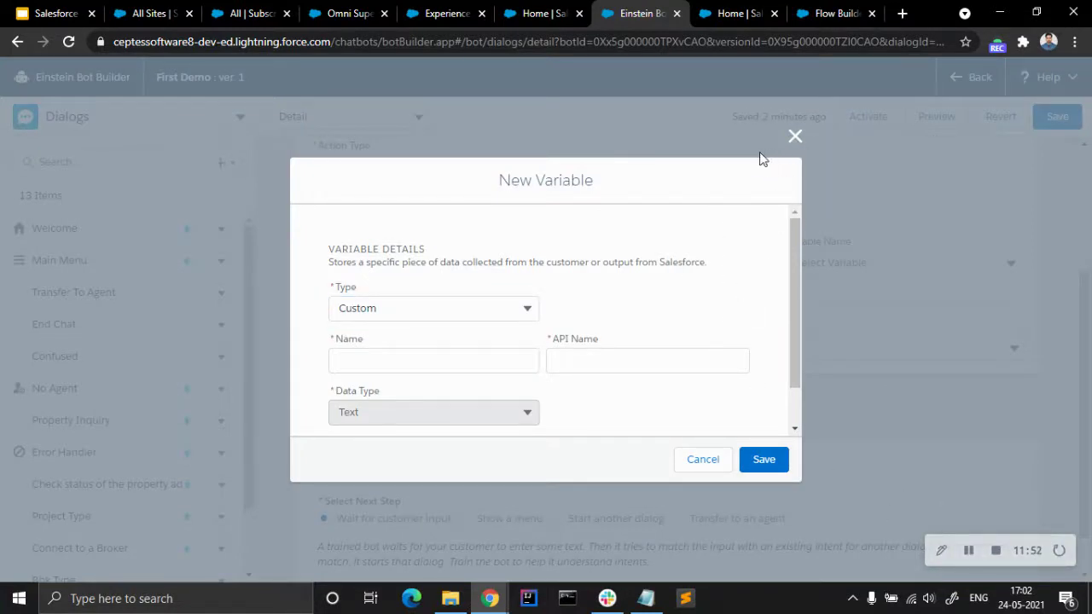
click(794, 138)
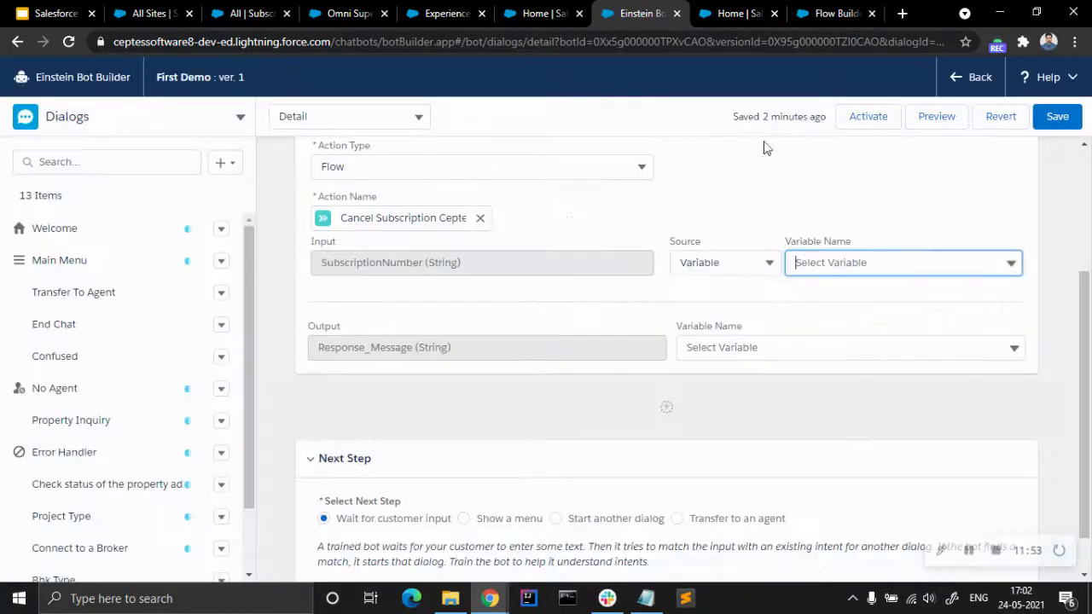
Step: Create a custom text variable with the name and API name subnumbercheck for the SubscriptionNumber input
click(859, 263)
click(858, 485)
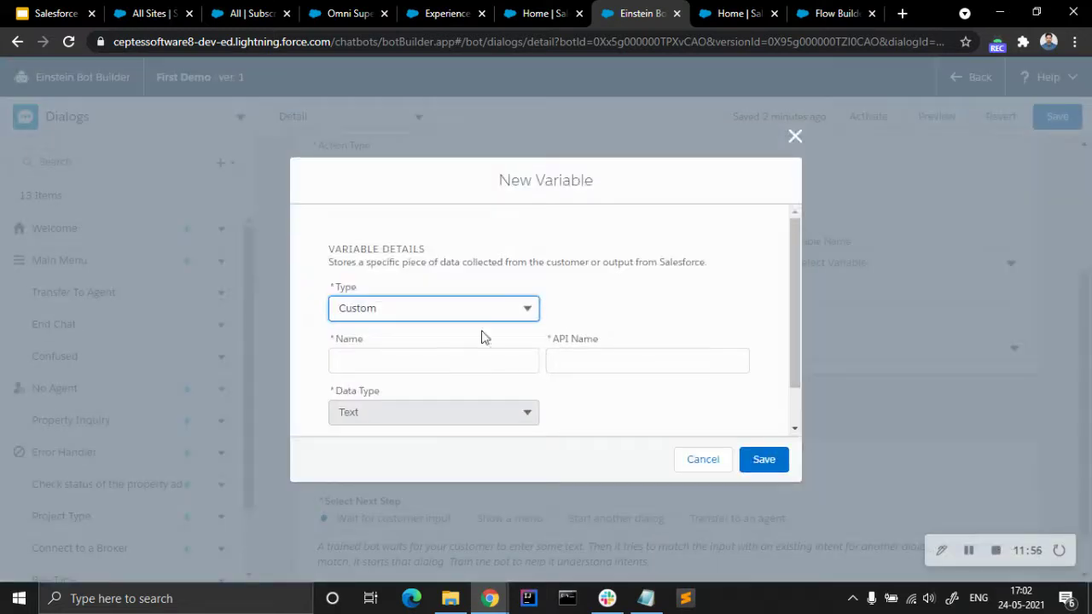
click(433, 362)
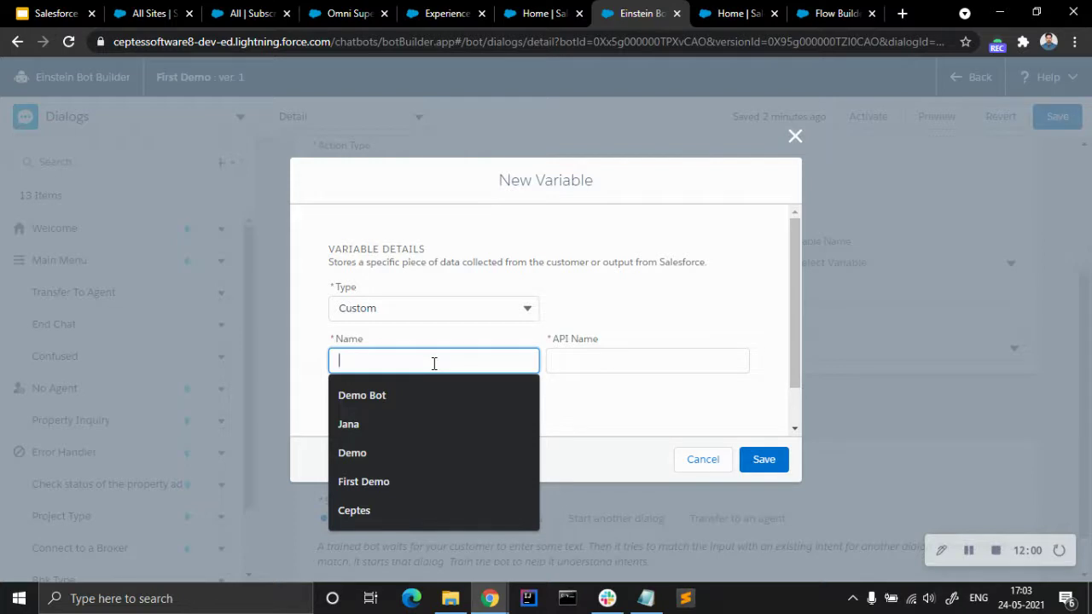
click(596, 305)
click(428, 352)
text(acc)
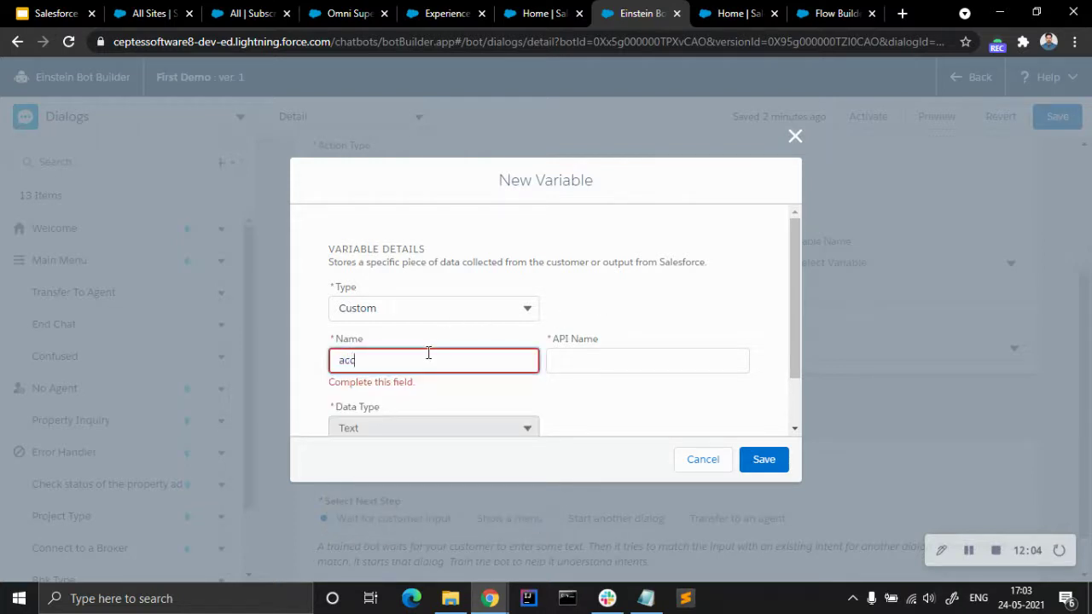
text(subnumbercheck)
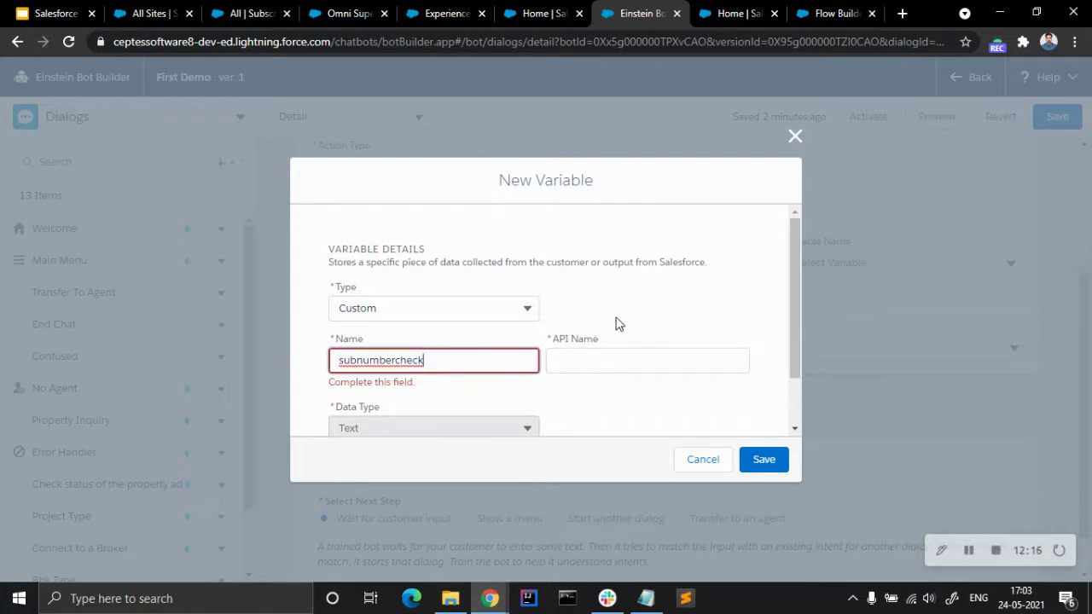
click(618, 355)
scroll(545, 367, down, 1)
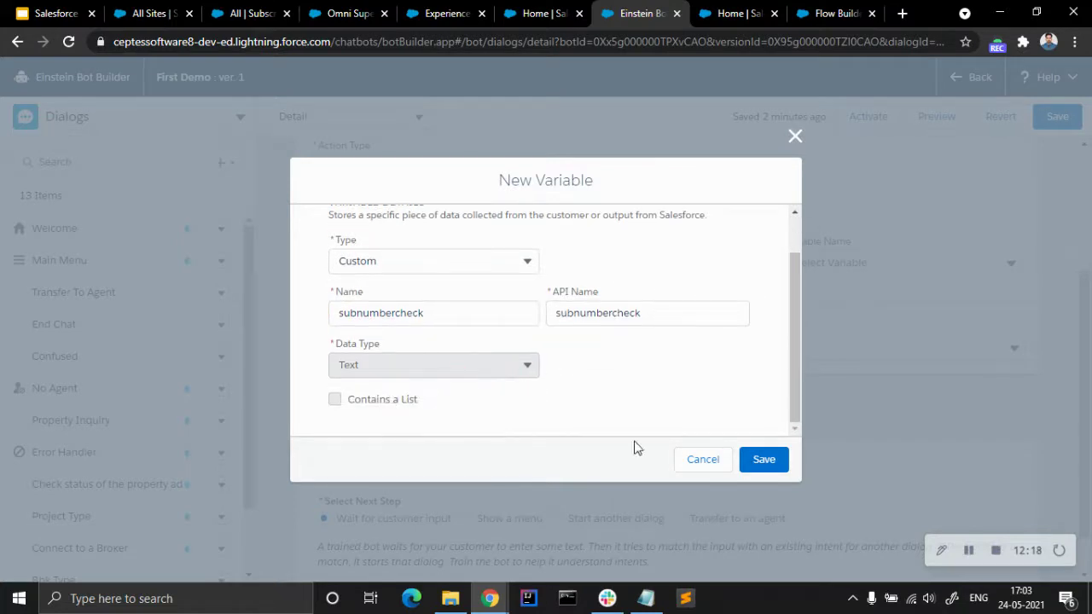
click(758, 468)
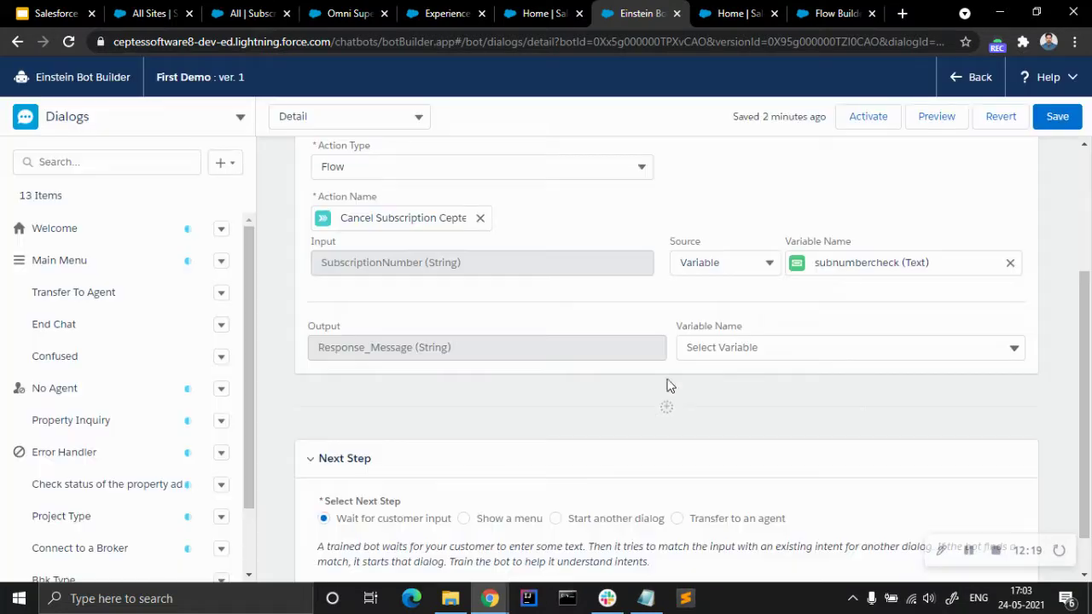
Step: Create a custom text variable with the name and API name message for the Response_Message output
click(737, 344)
scroll(819, 358, down, 1)
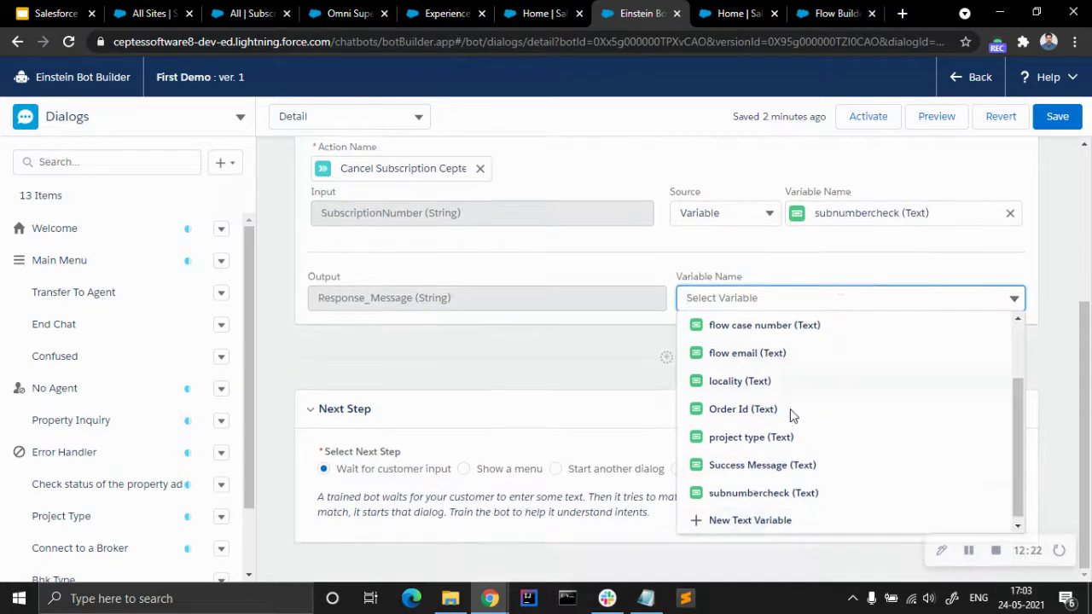
click(735, 524)
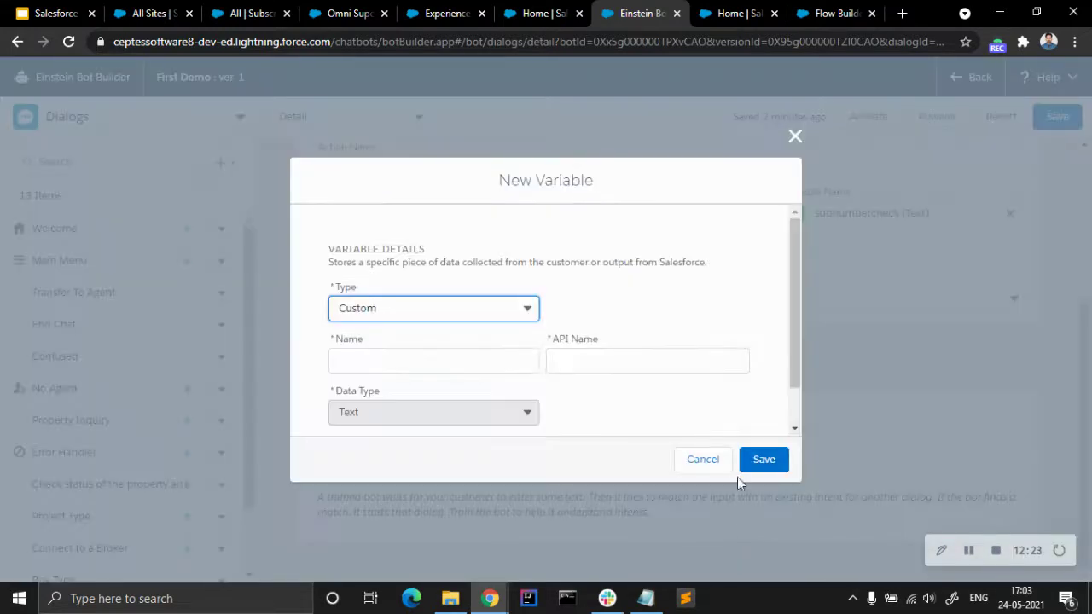
click(420, 360)
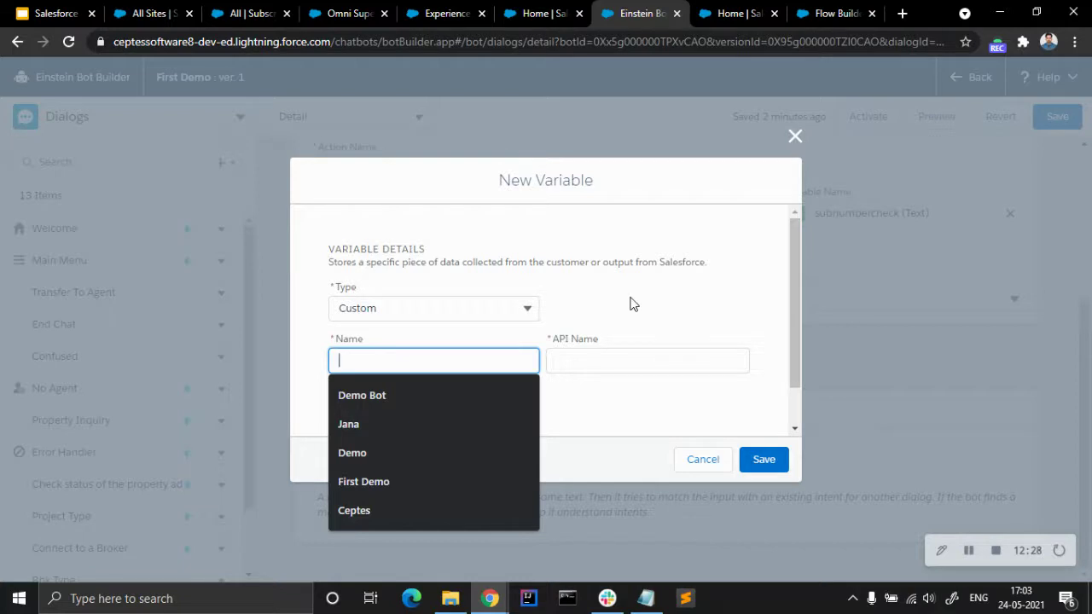
text(message)
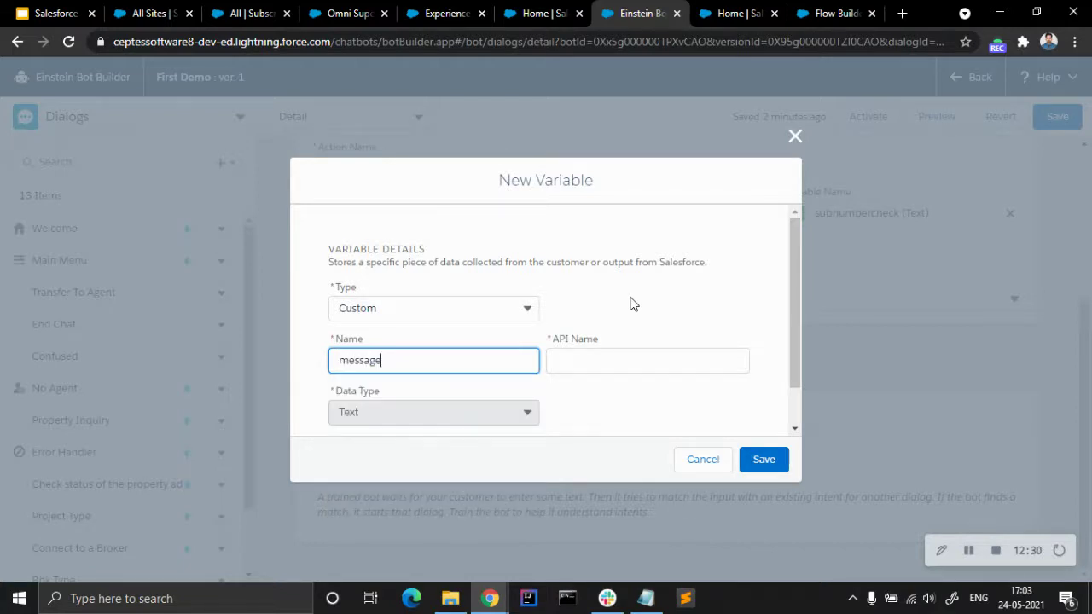
click(631, 304)
click(763, 460)
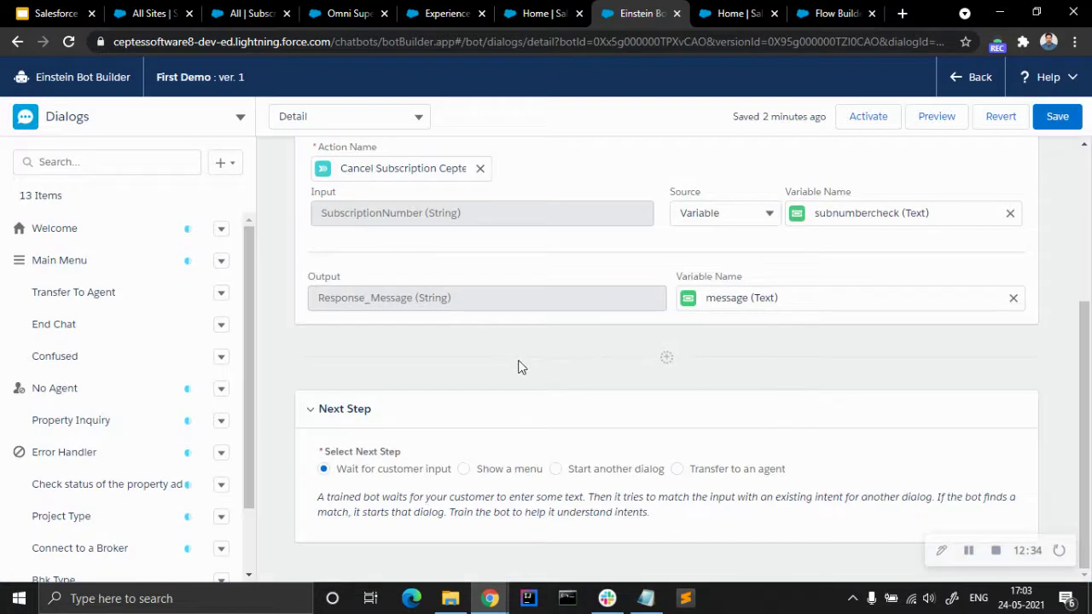
Step: Add a message below the flow action reading "Response message: {!message}" and save the bot
scroll(522, 367, up, 1)
scroll(517, 367, up, 2)
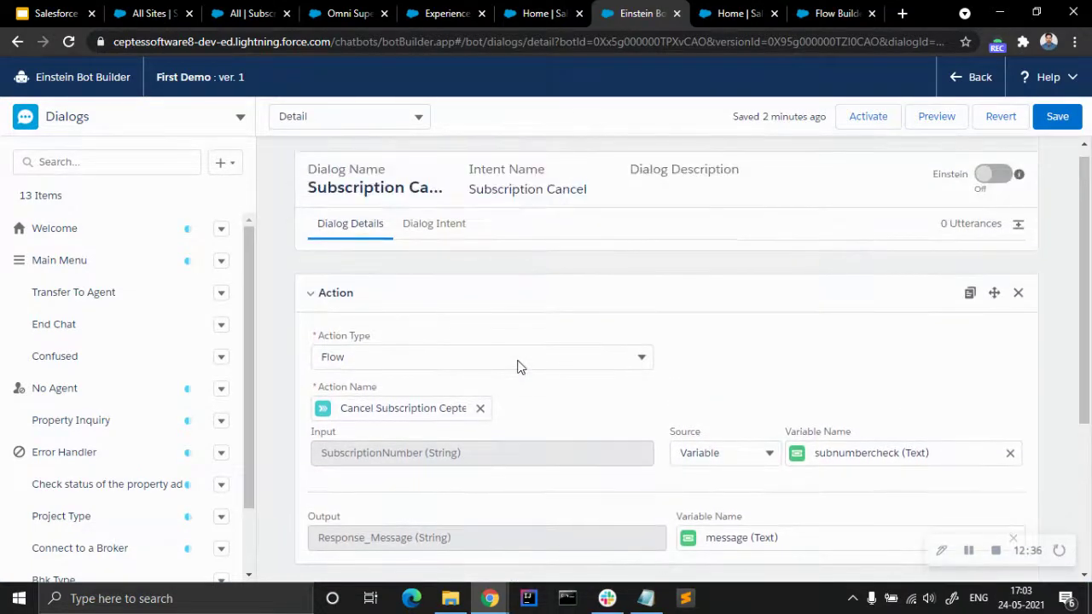
scroll(516, 367, down, 2)
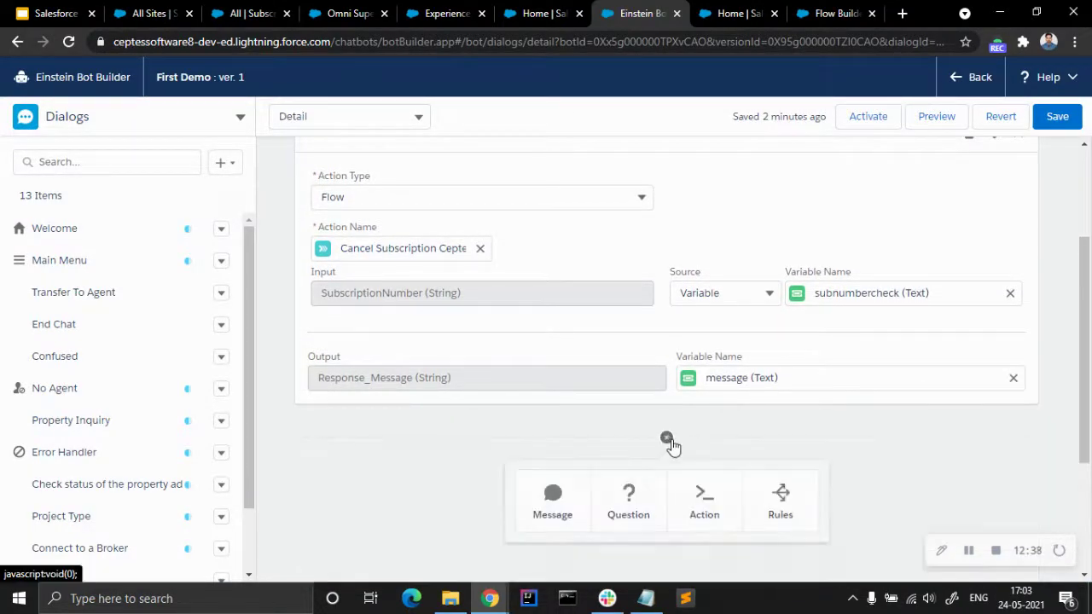
scroll(667, 358, down, 1)
mouse_move(667, 360)
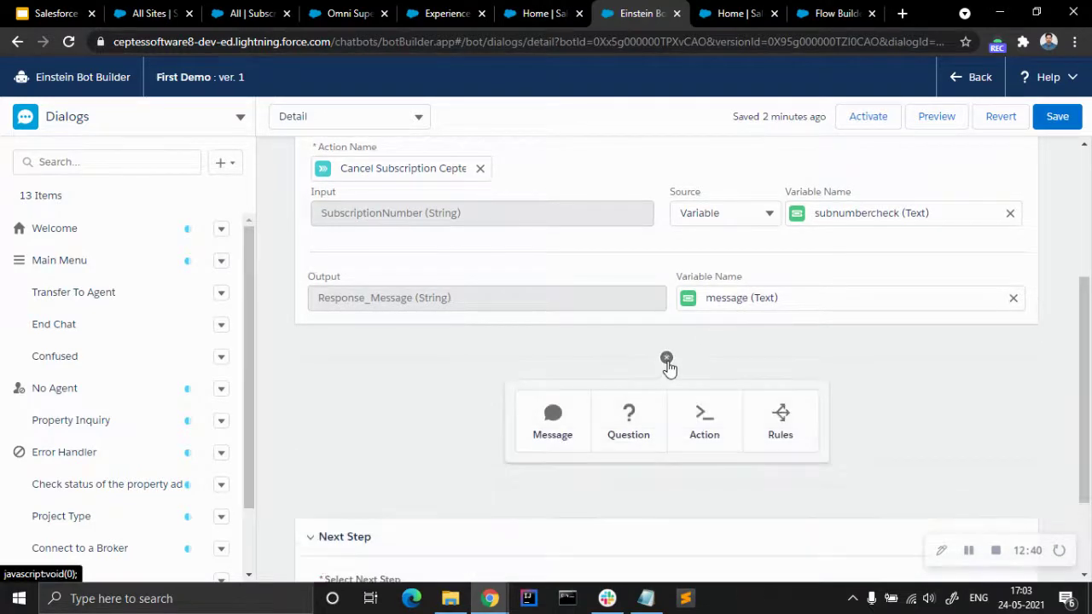
click(558, 436)
click(411, 419)
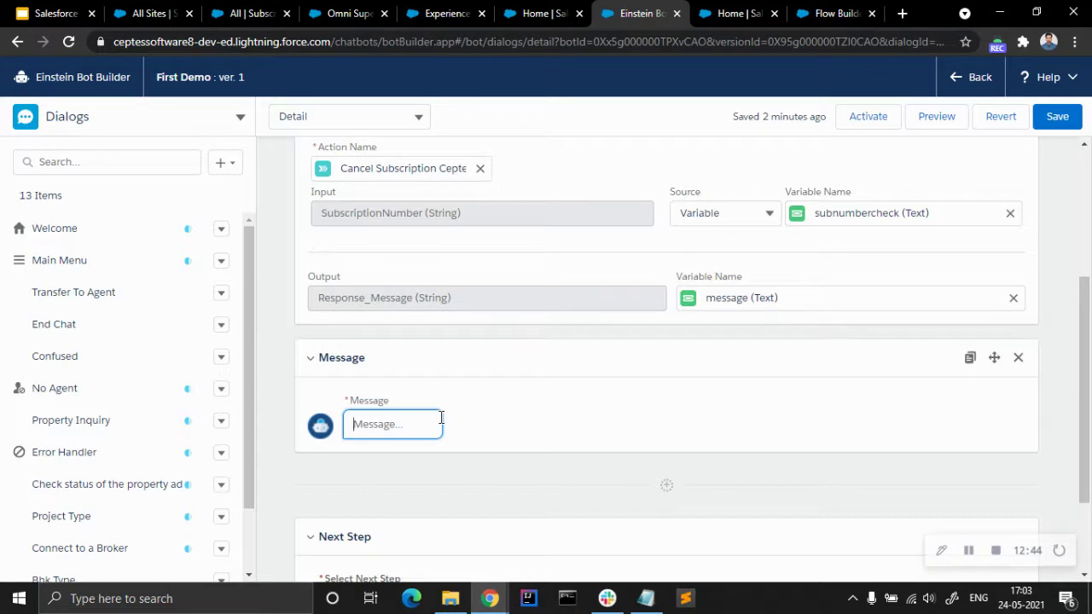
text(Resposne)
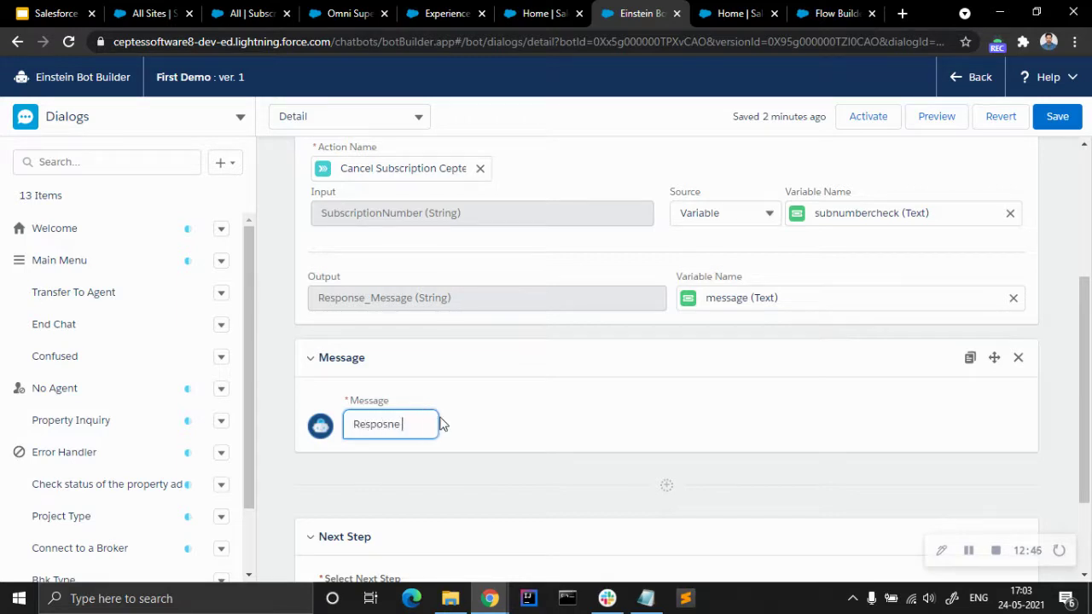
key(BackSpace)
key(BackSpace)
key(BackSpace)
key(BackSpace)
text(nse message)
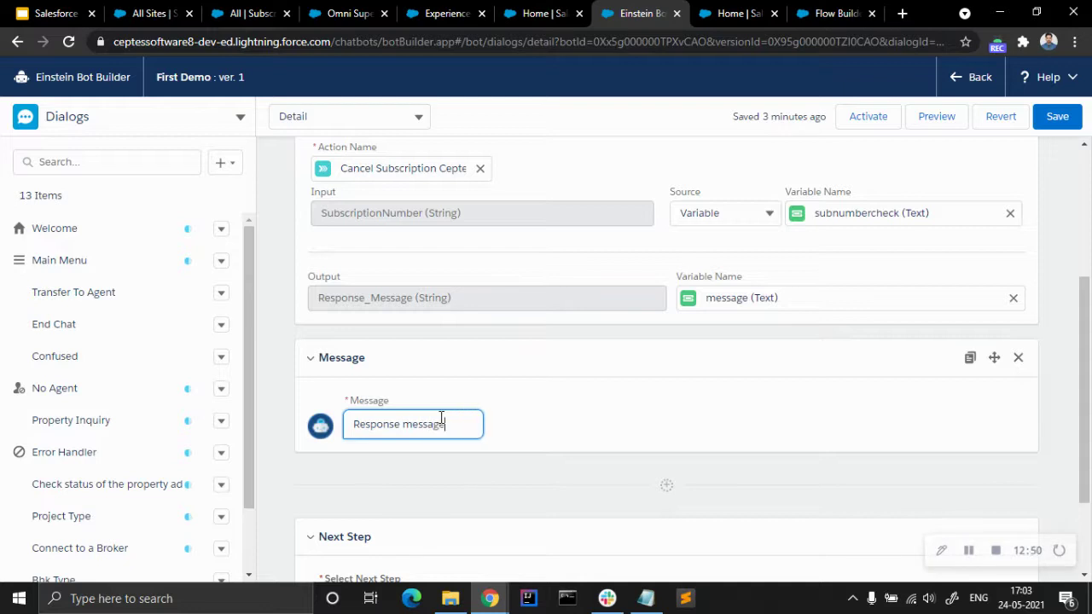
text(: )
text({!)
text(message)
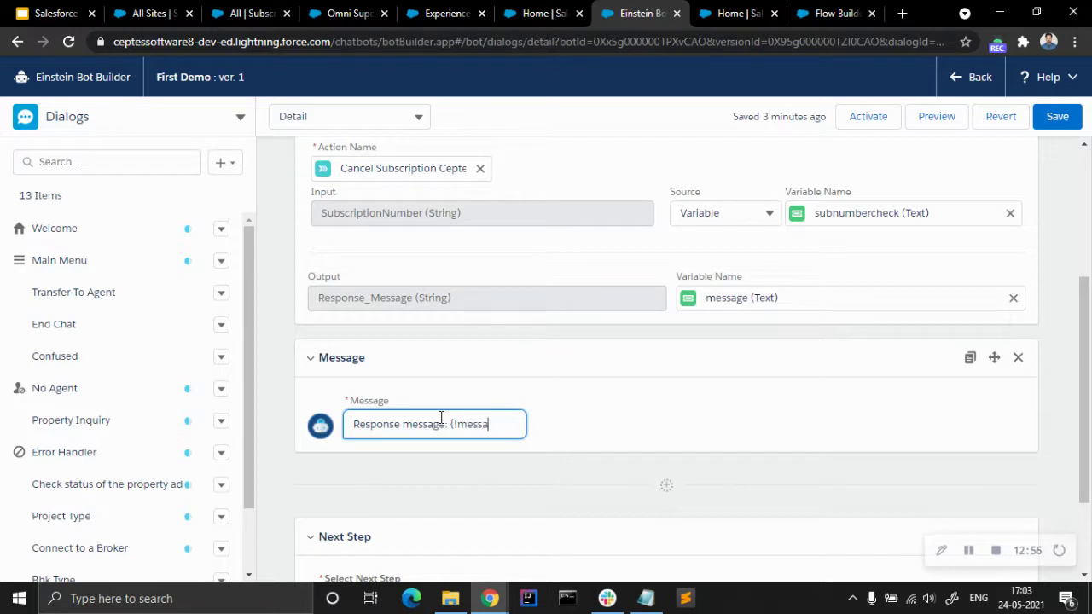
text(})
click(705, 477)
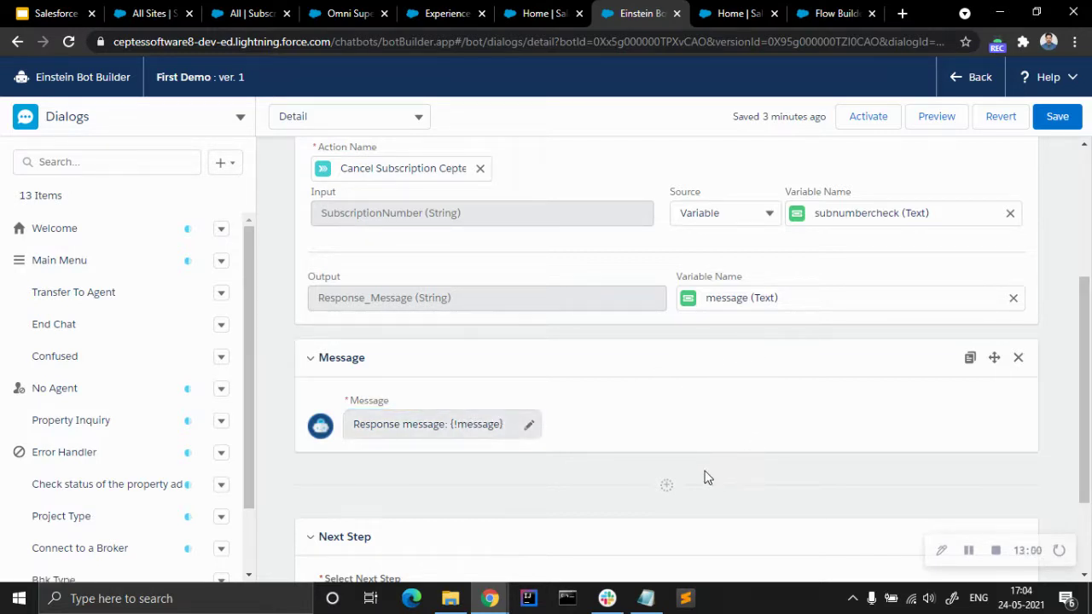
click(1060, 119)
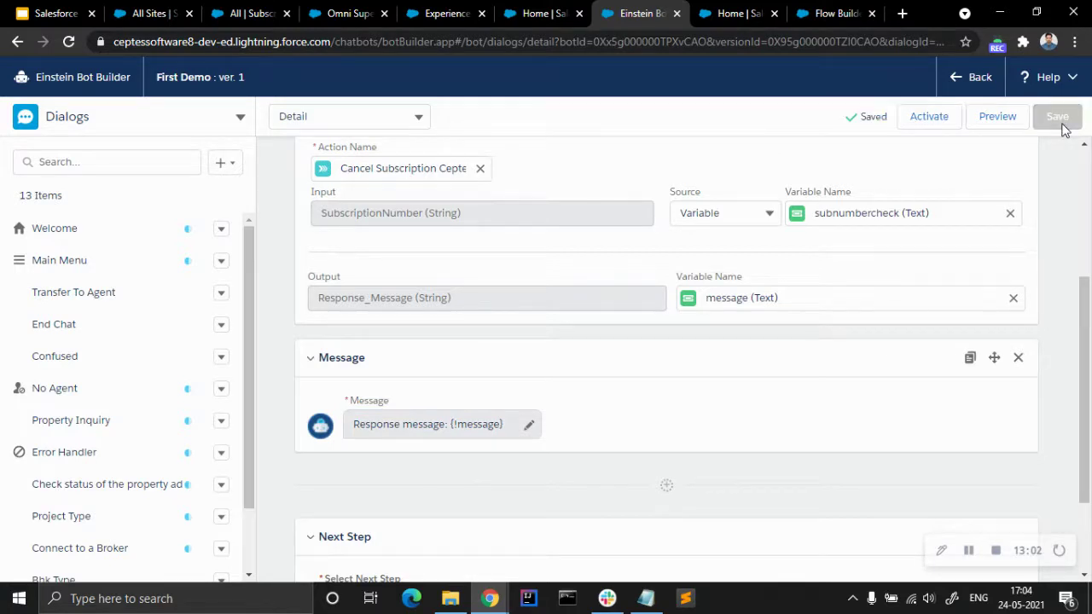
Step: Review the Subscription Cancel dialog's flow action, variable mappings, message and next step
scroll(921, 324, up, 1)
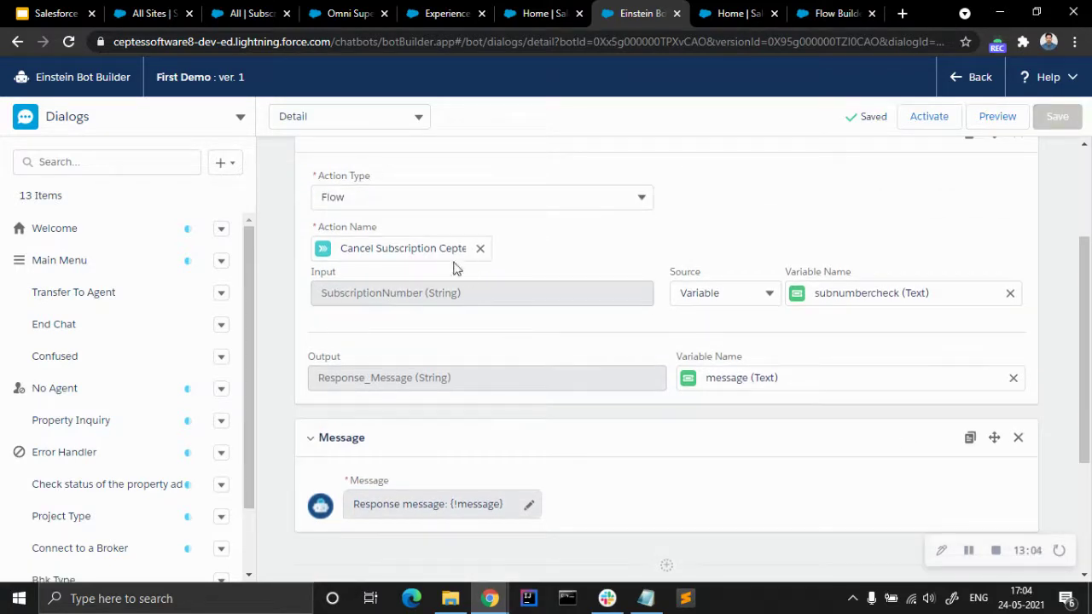
scroll(459, 282, down, 3)
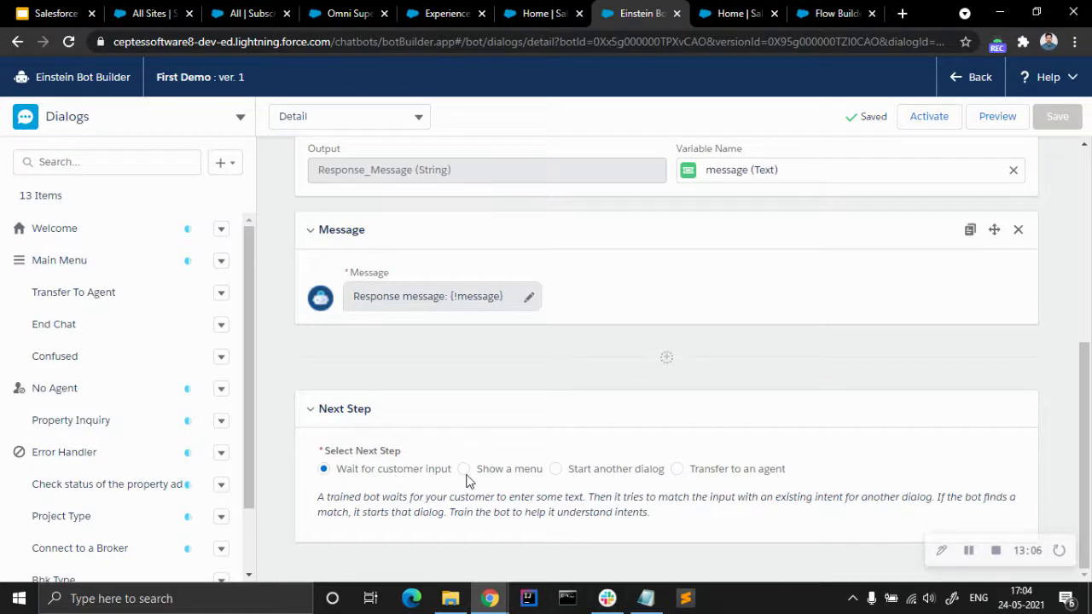
scroll(512, 470, up, 3)
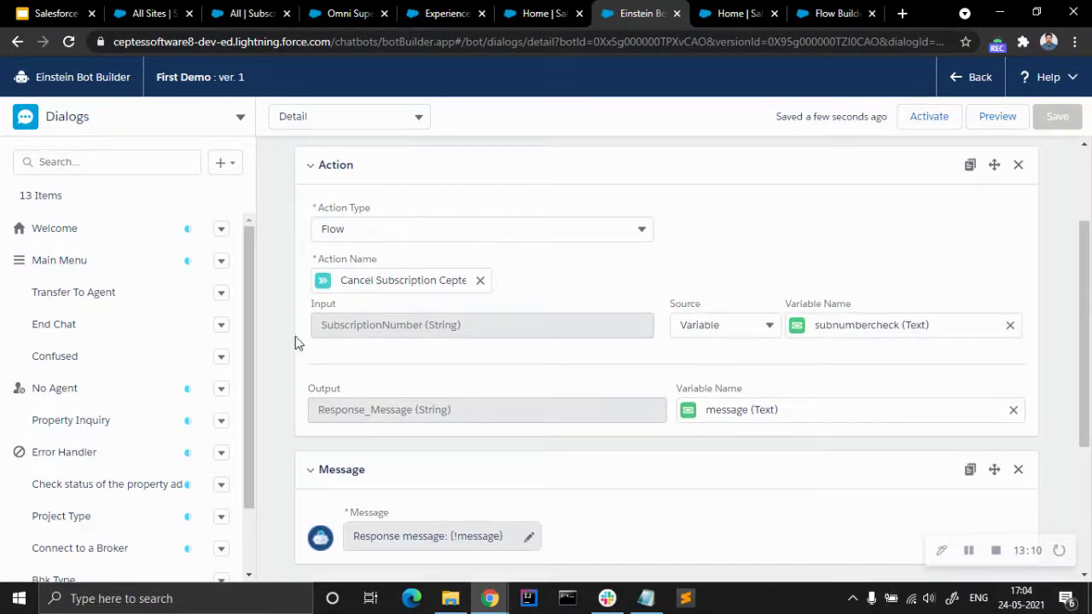
scroll(111, 538, down, 2)
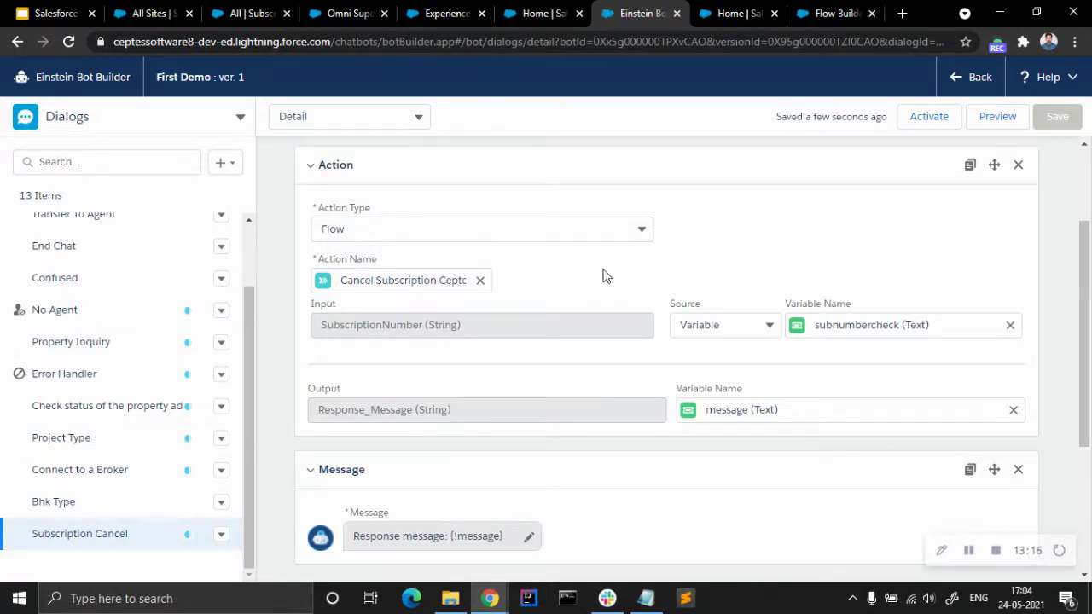
scroll(602, 275, up, 2)
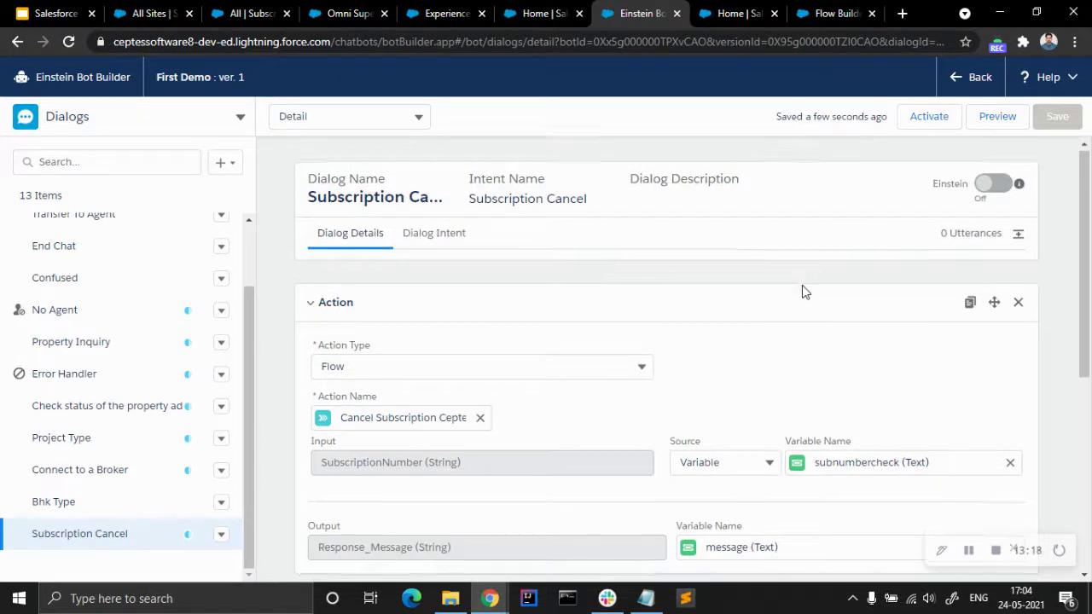
scroll(802, 285, down, 3)
scroll(802, 285, up, 3)
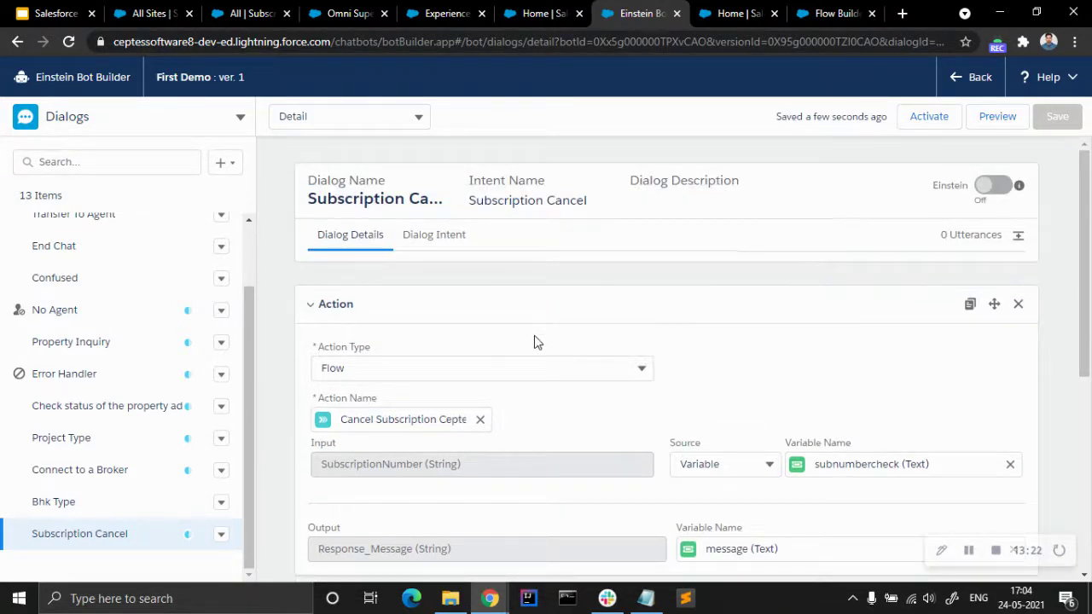
scroll(678, 331, down, 2)
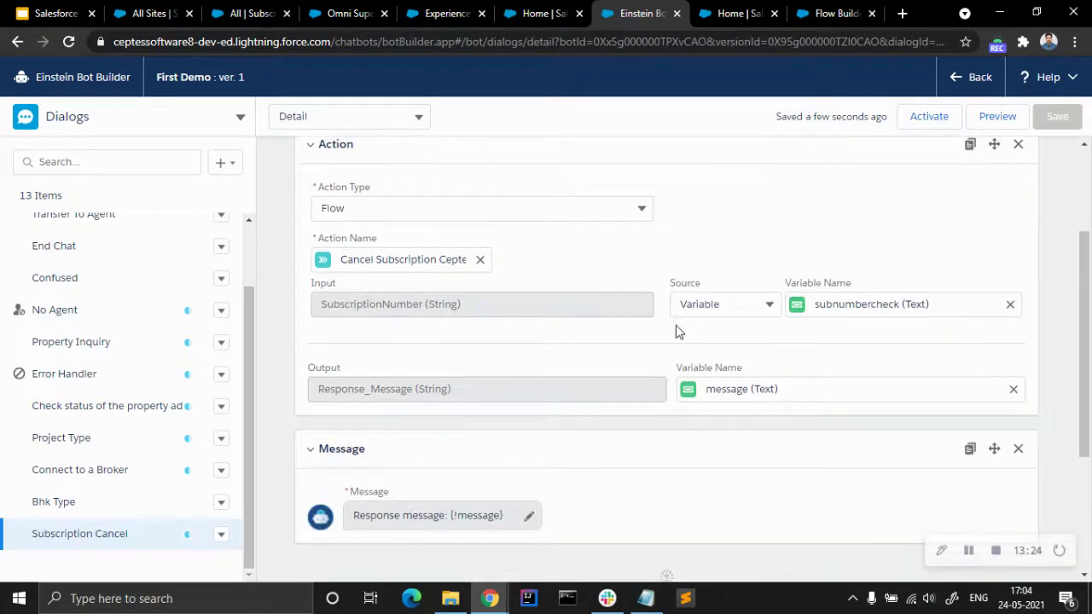
Step: Add a question after the message in which the bot asks "What is the order number?"
scroll(682, 452, down, 3)
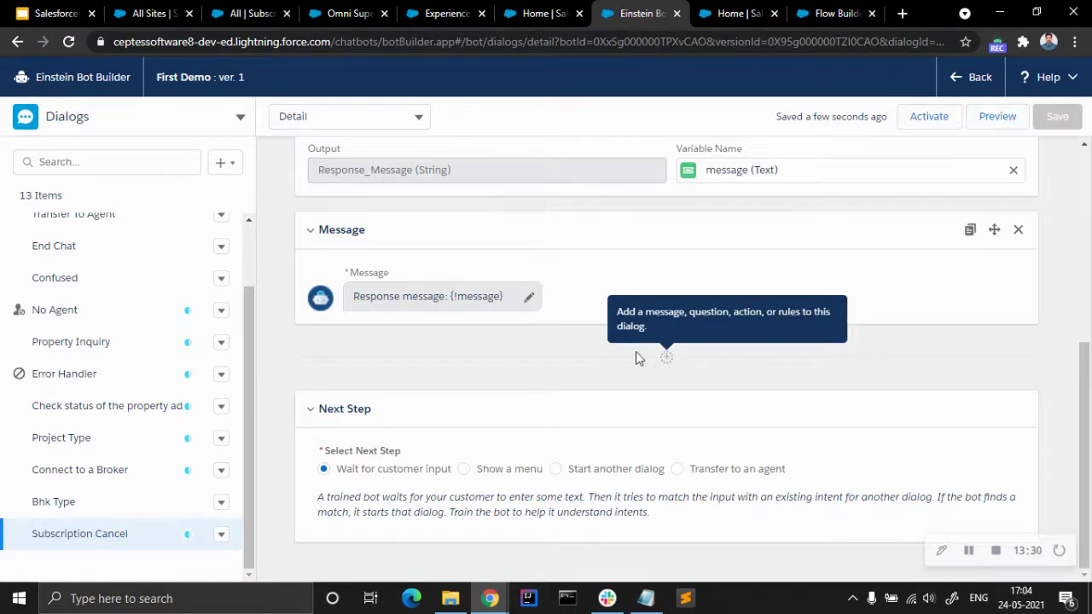
click(666, 357)
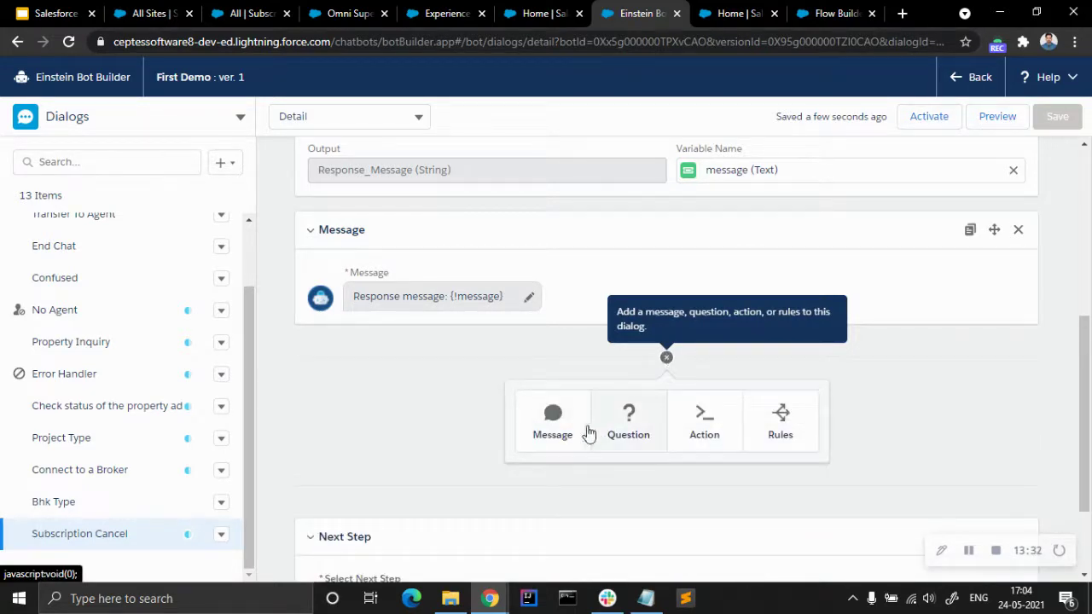
click(627, 431)
click(399, 192)
text(What)
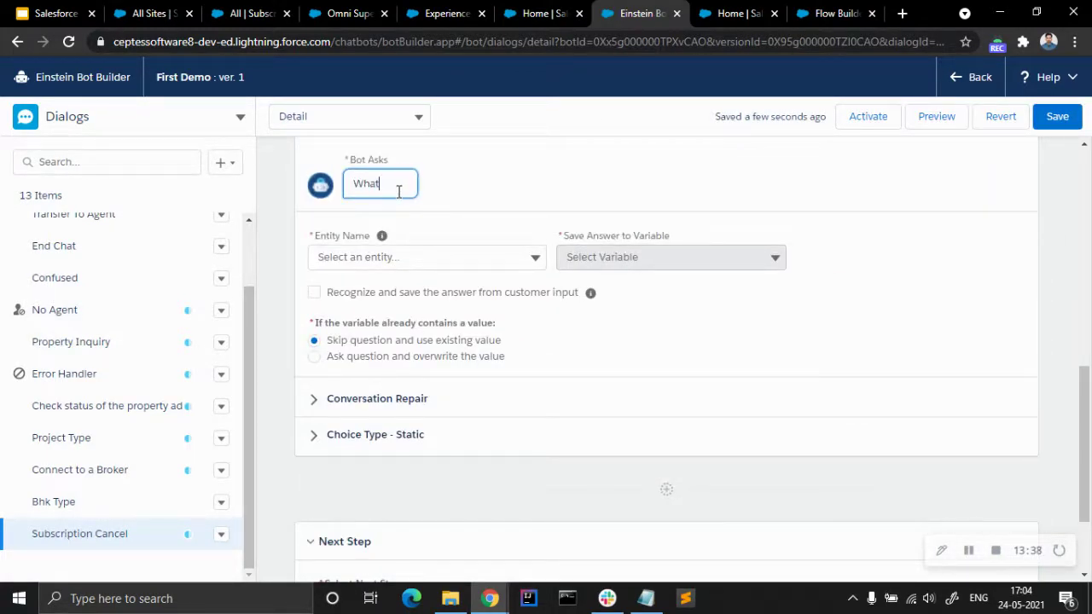
text( is the ord)
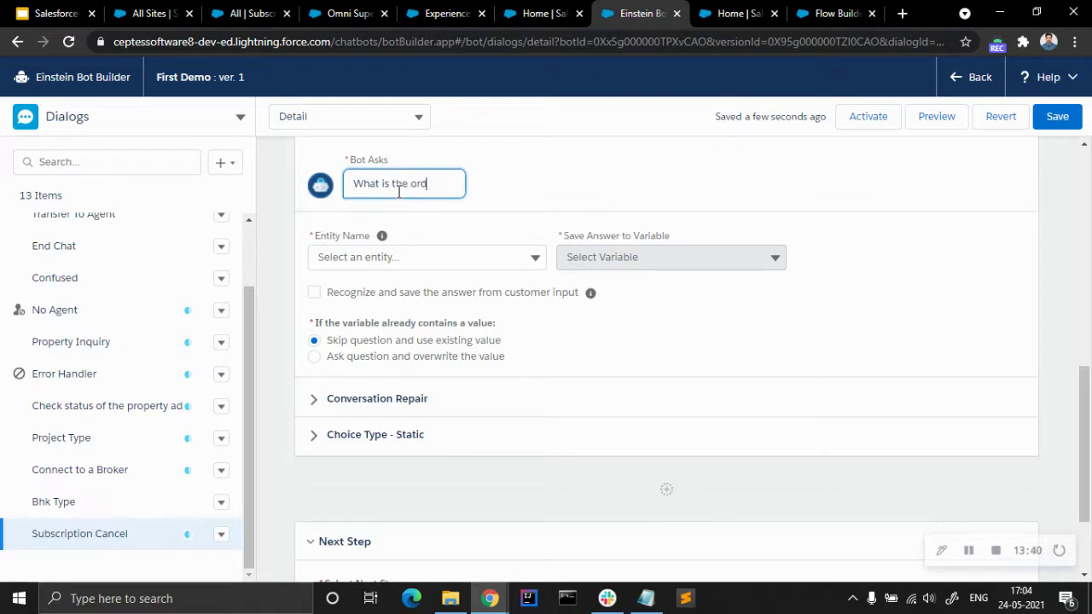
text(er number)
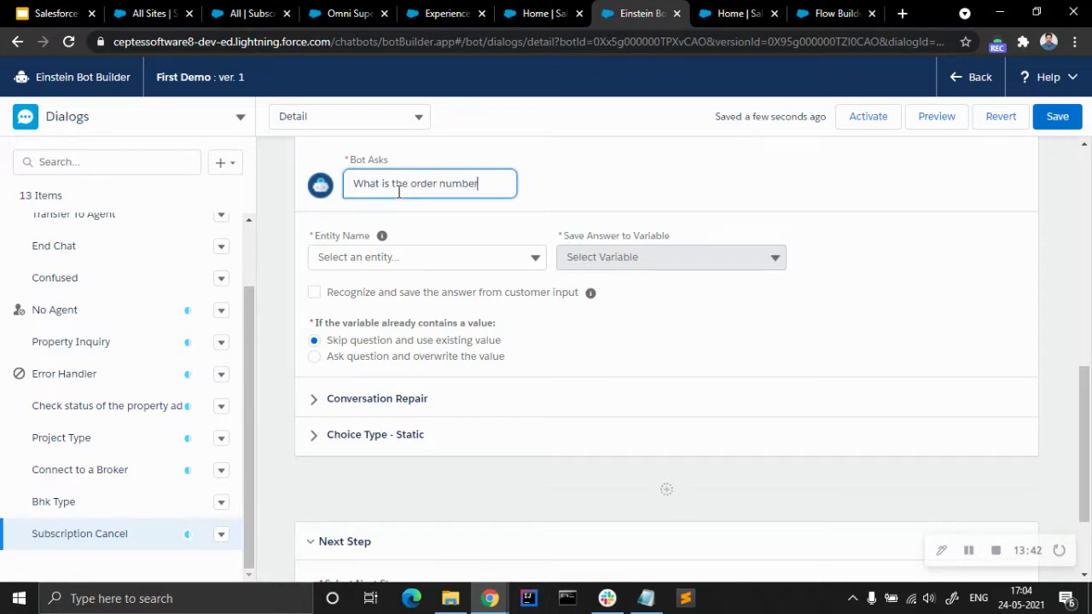
text(?)
Step: Start creating a new entity for the question and check the account number format in the Subscribers list
click(401, 256)
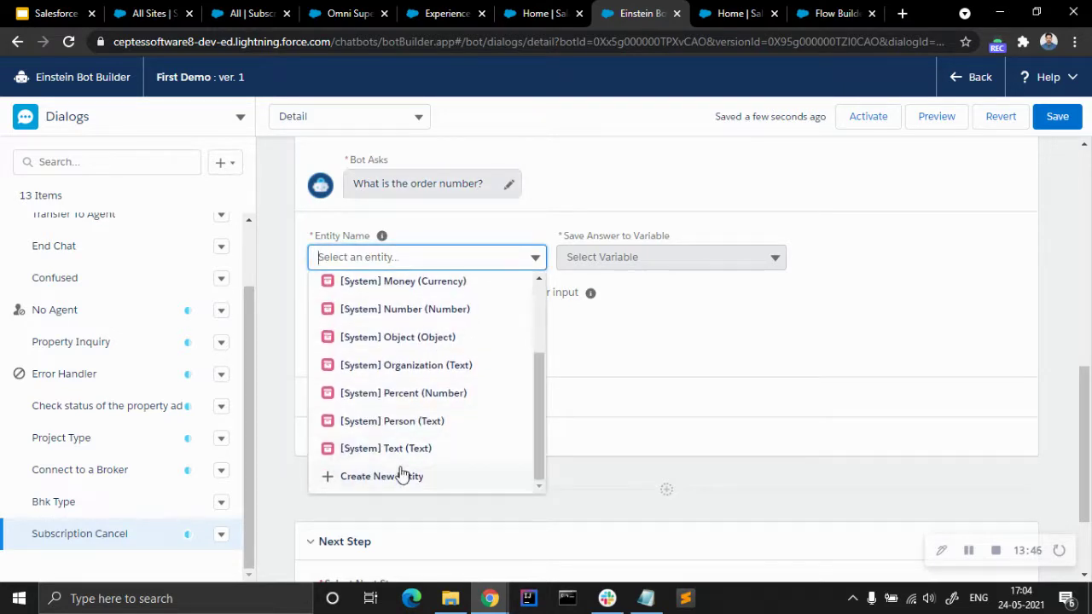
click(399, 475)
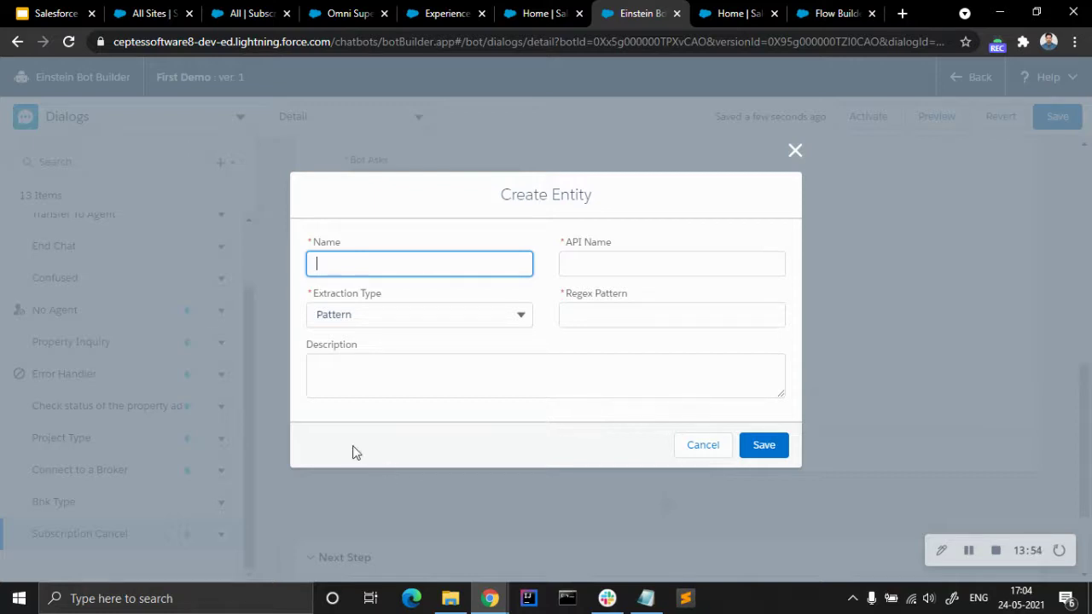
click(245, 12)
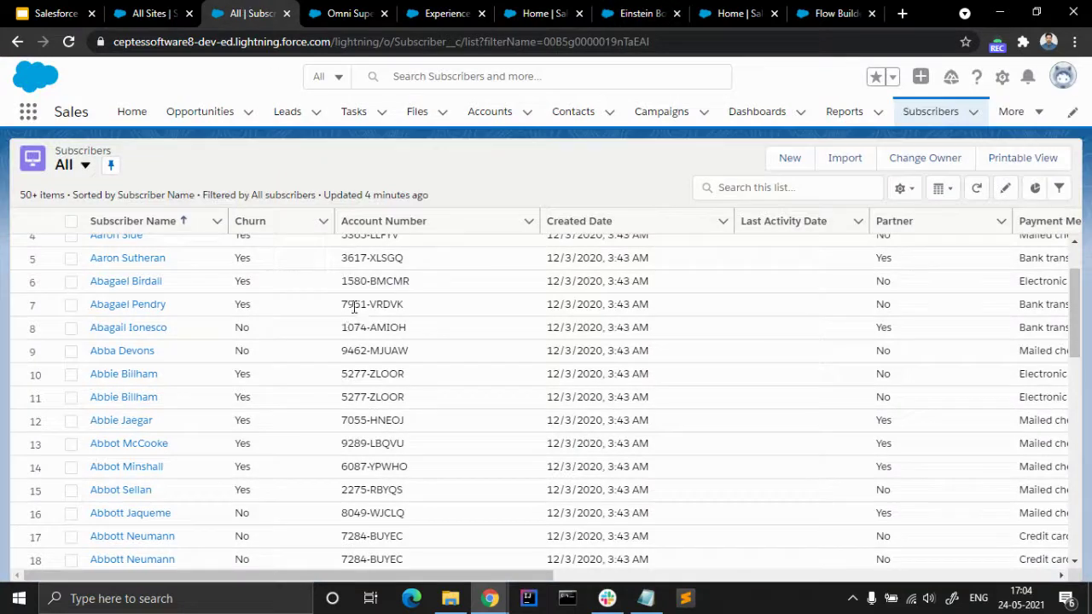
scroll(358, 312, up, 1)
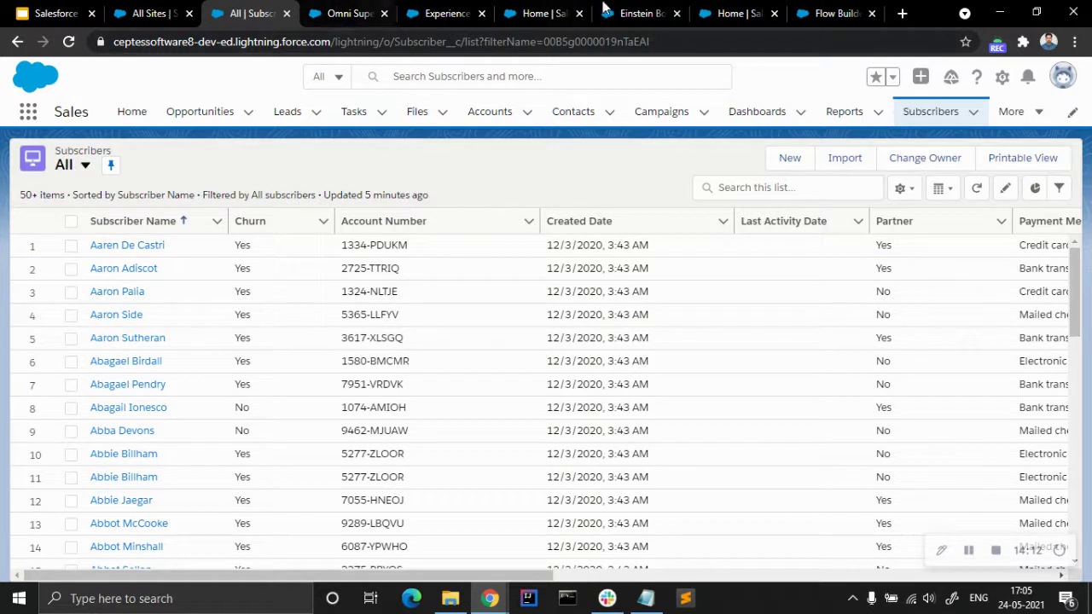
click(644, 12)
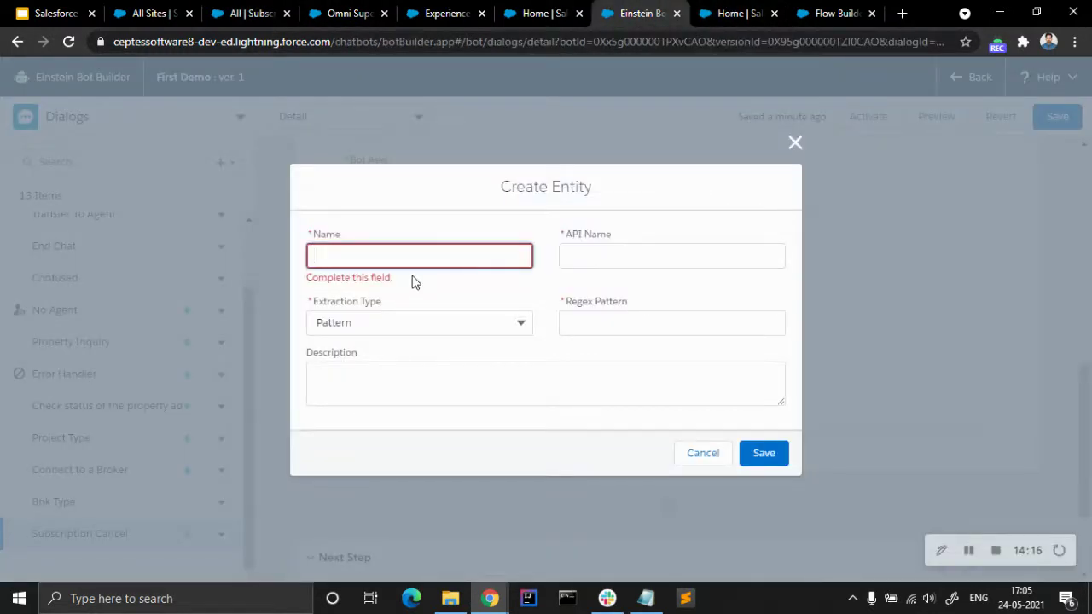
Step: Give the new entity the name and API name accountnumber
click(367, 256)
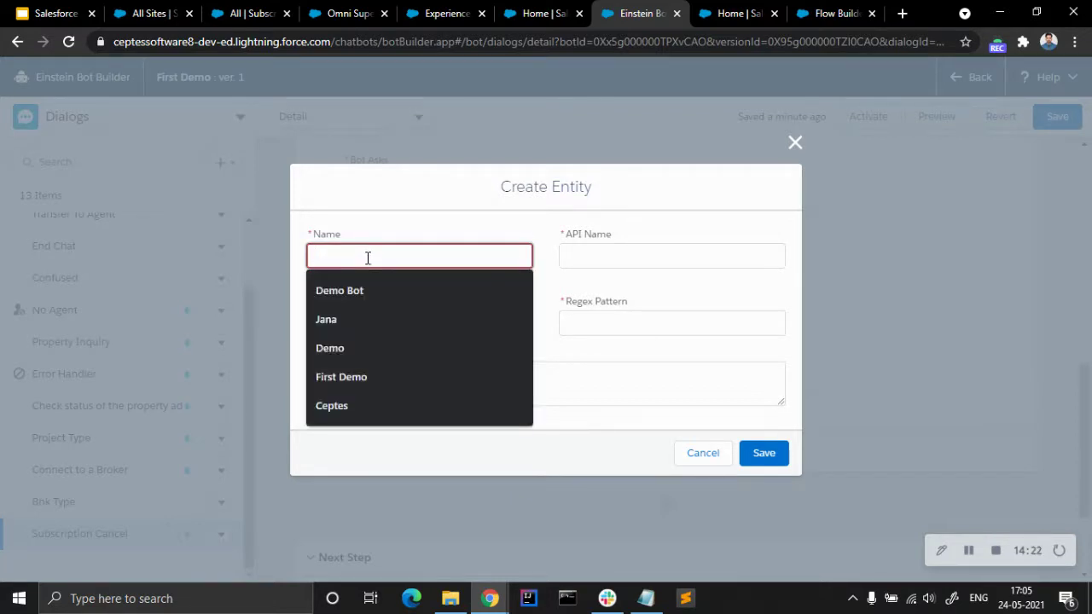
text(accountnumber)
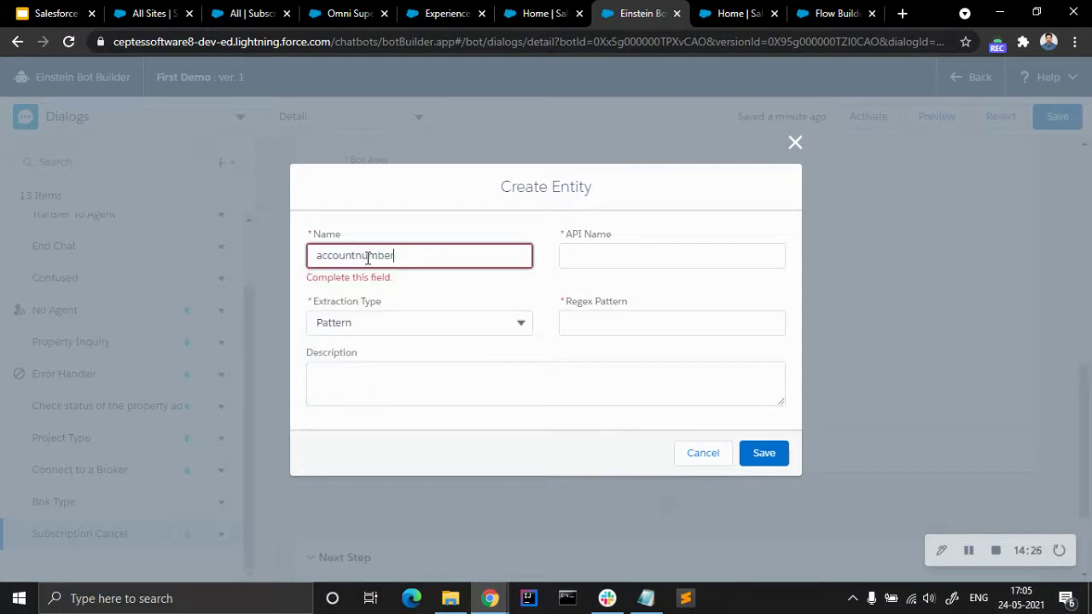
click(493, 236)
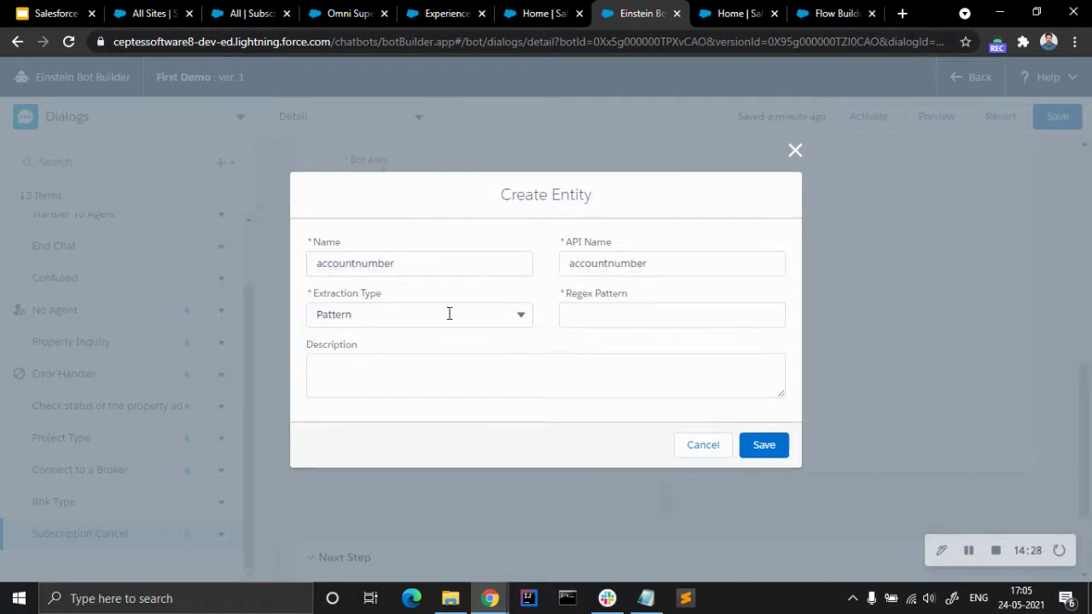
Step: Copy the regex ^[0-9]{4}-[a-zA-Z]{5}$ from the Notepad notes as the entity's regex pattern and save the entity
click(606, 315)
click(644, 597)
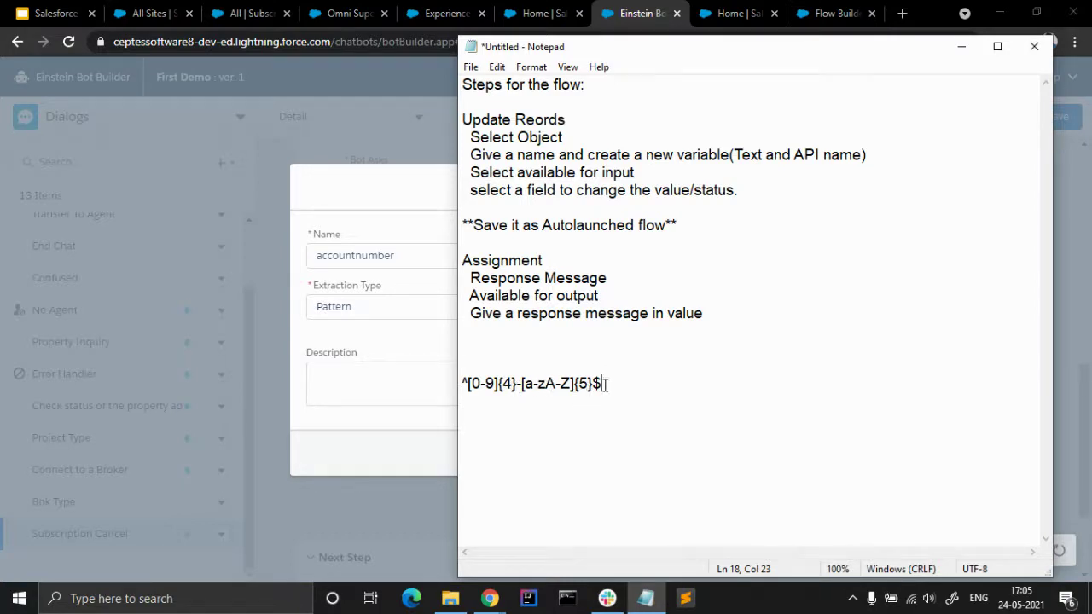
drag(606, 383, 463, 386)
key(ctrl+c)
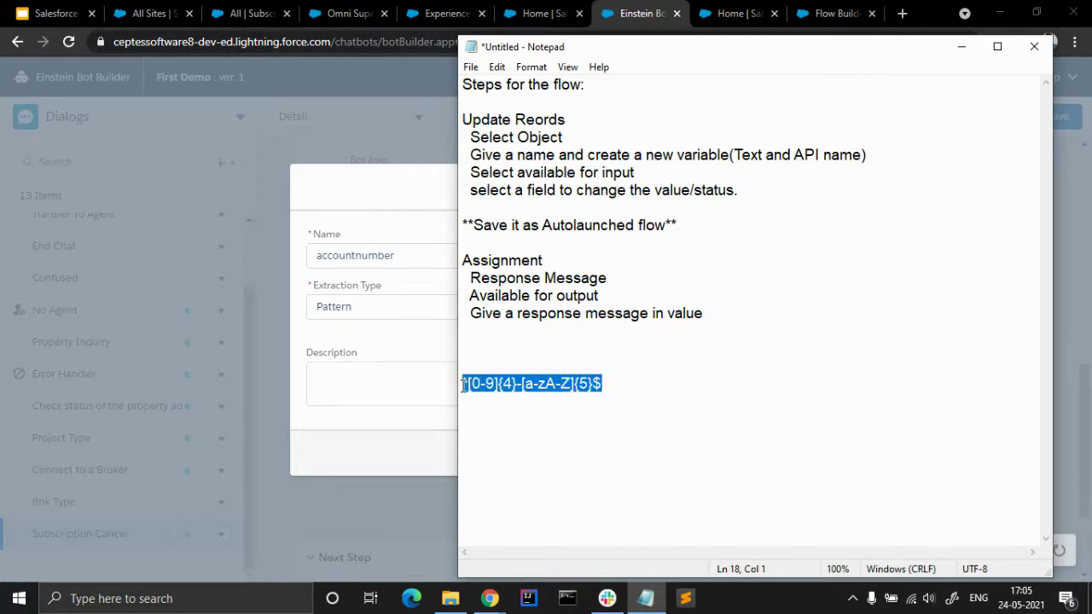
click(629, 385)
click(961, 46)
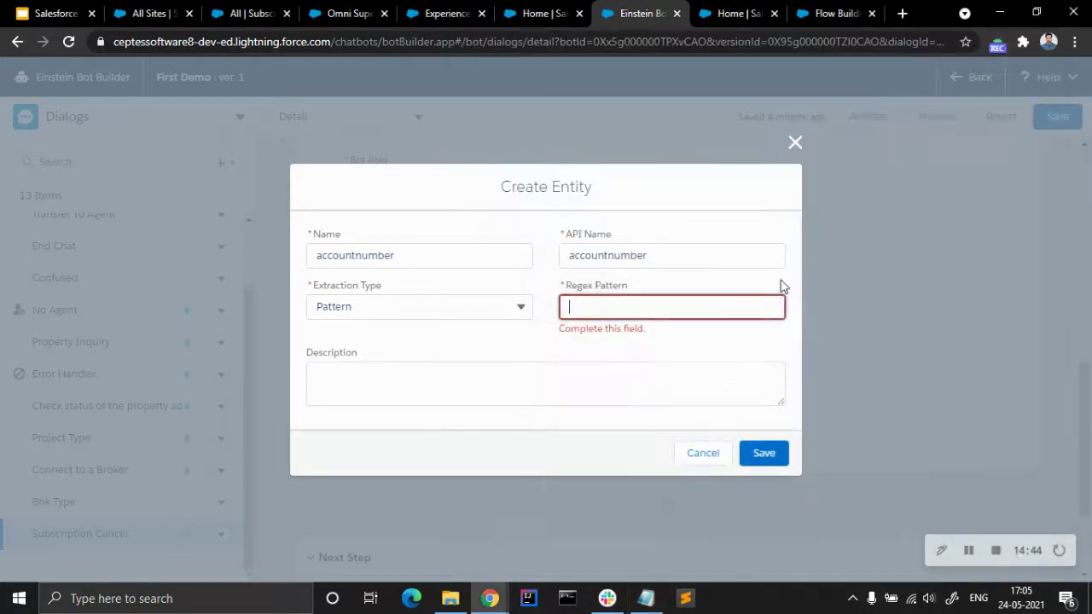
key(ctrl+v)
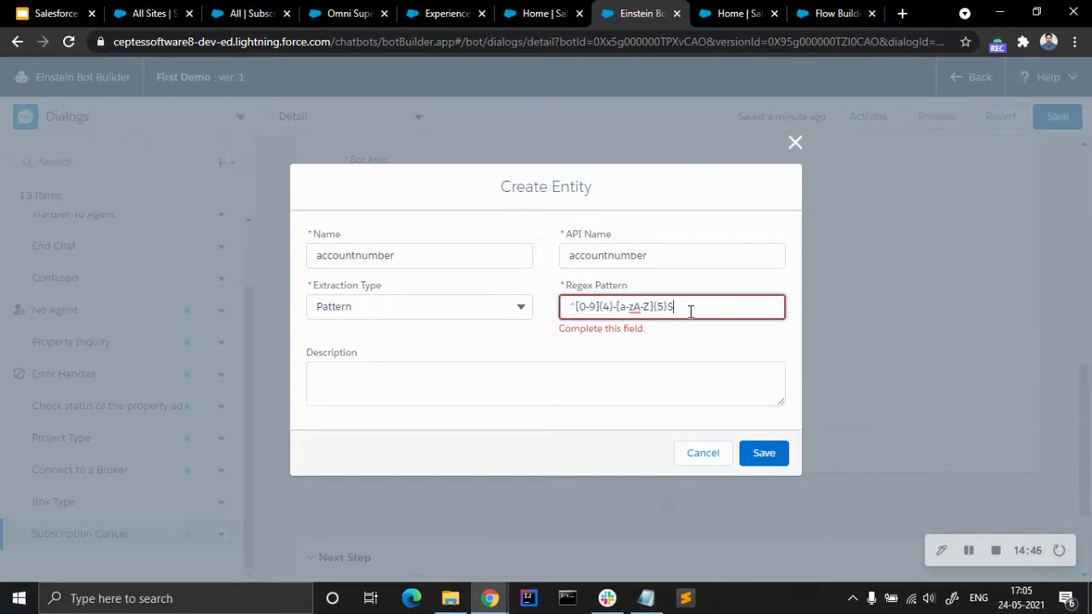
click(523, 346)
click(573, 314)
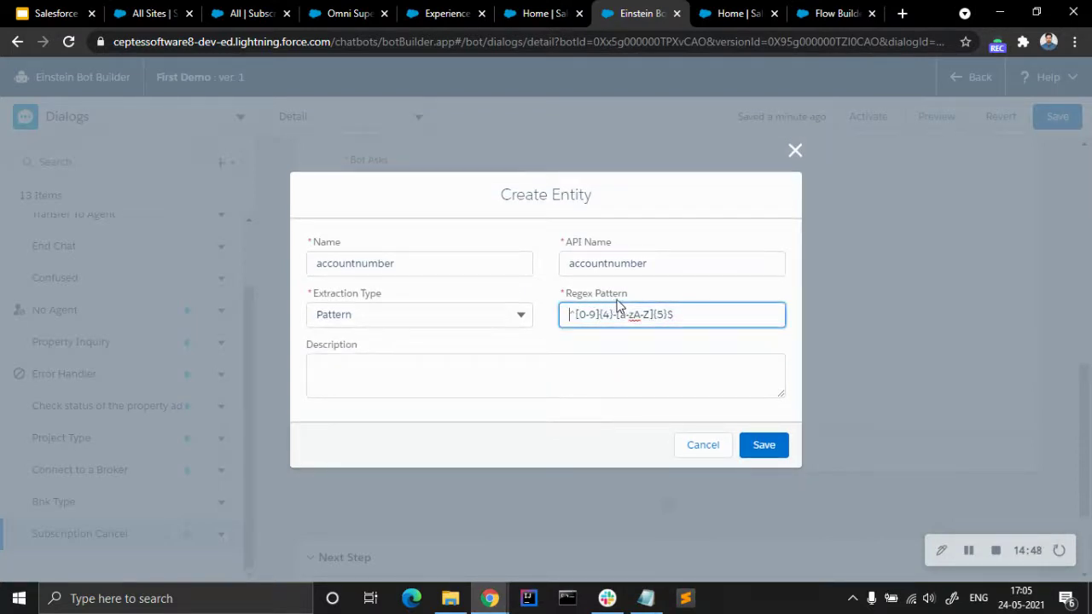
click(519, 346)
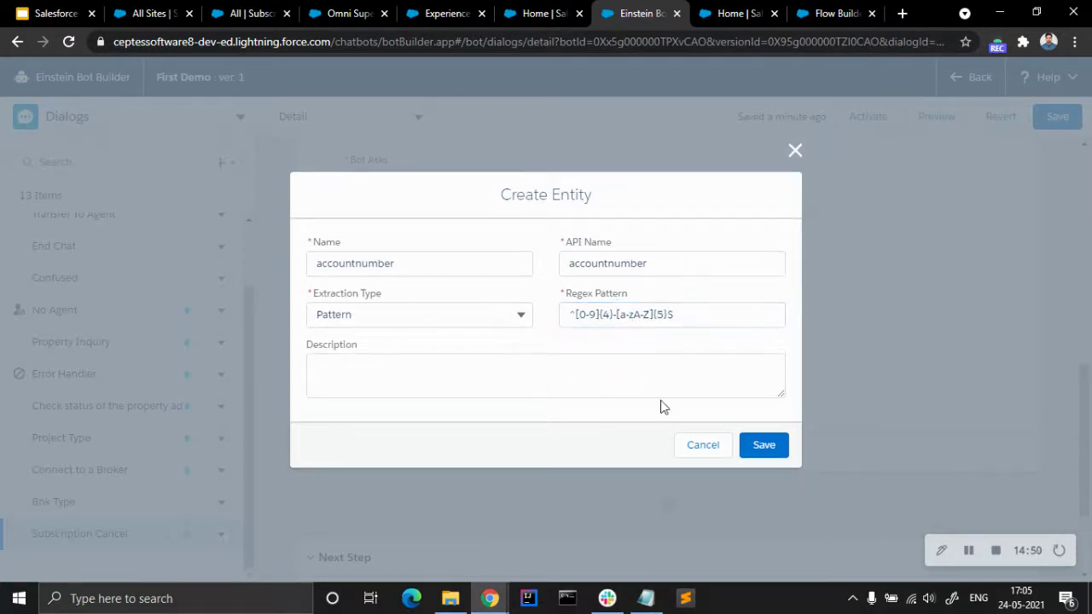
click(755, 446)
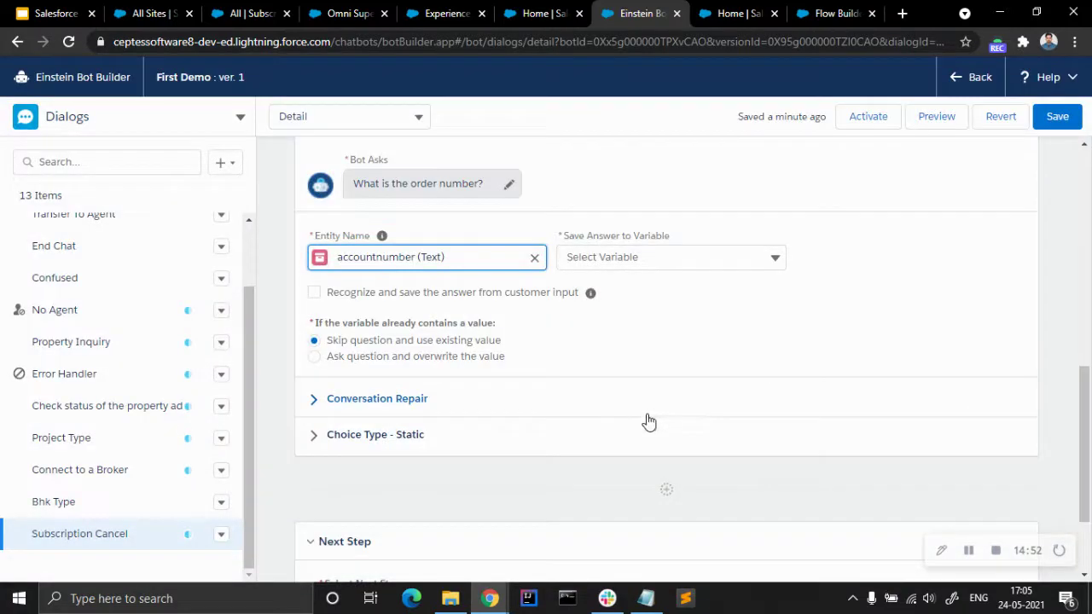
Step: Save the order number question's answer to the subnumbercheck text variable
click(650, 264)
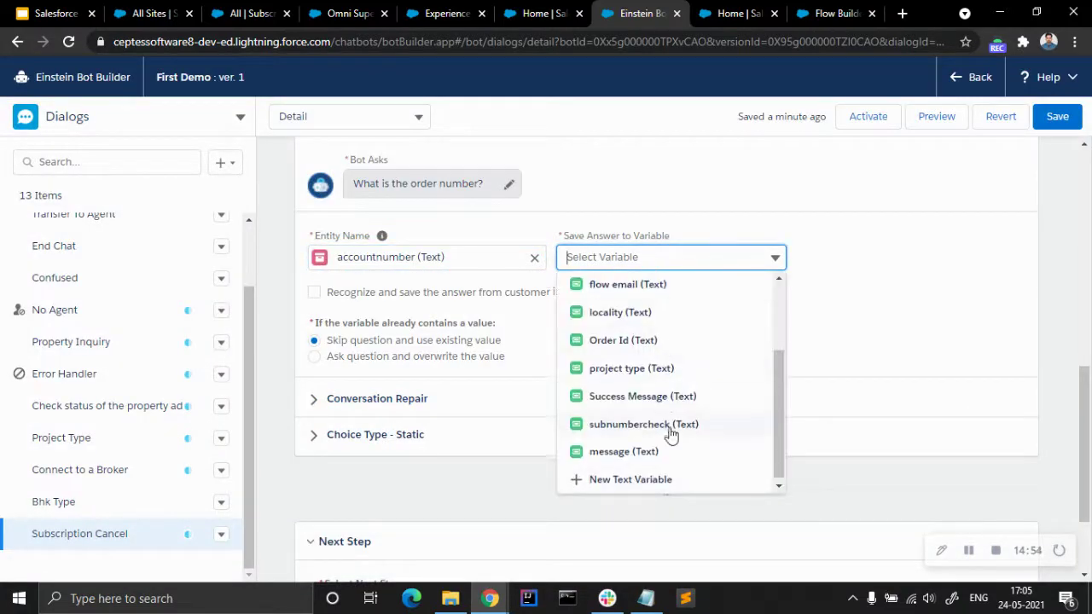
click(670, 428)
click(843, 275)
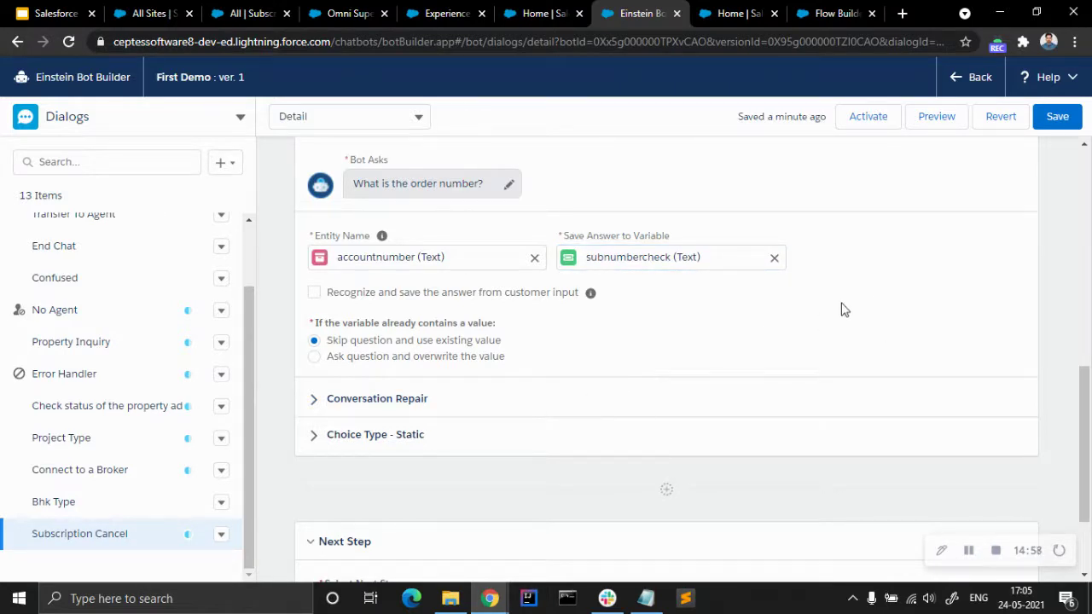
Step: Move the order number question above the flow action in the Subscription Cancel dialog and save the bot
scroll(885, 303, up, 2)
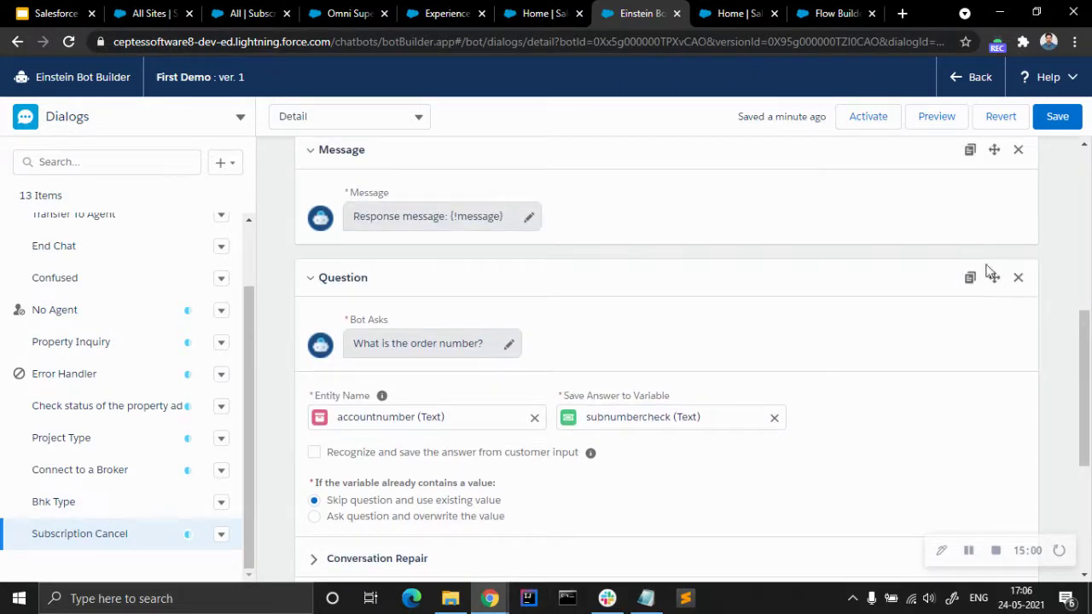
drag(993, 277, 979, 179)
scroll(969, 145, up, 8)
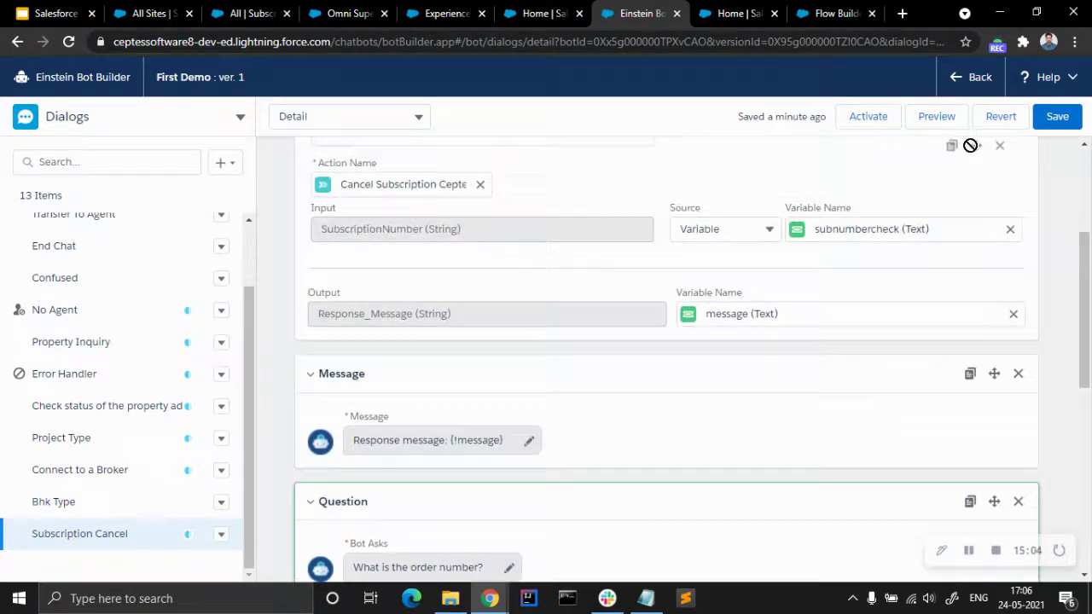
drag(941, 271, 942, 284)
scroll(725, 366, down, 2)
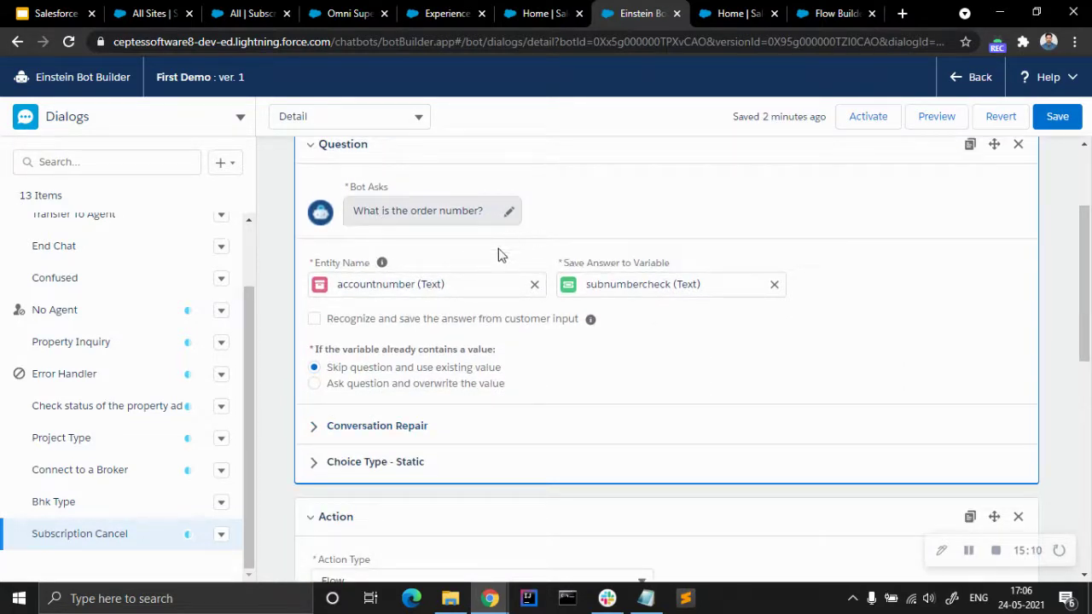
click(1058, 120)
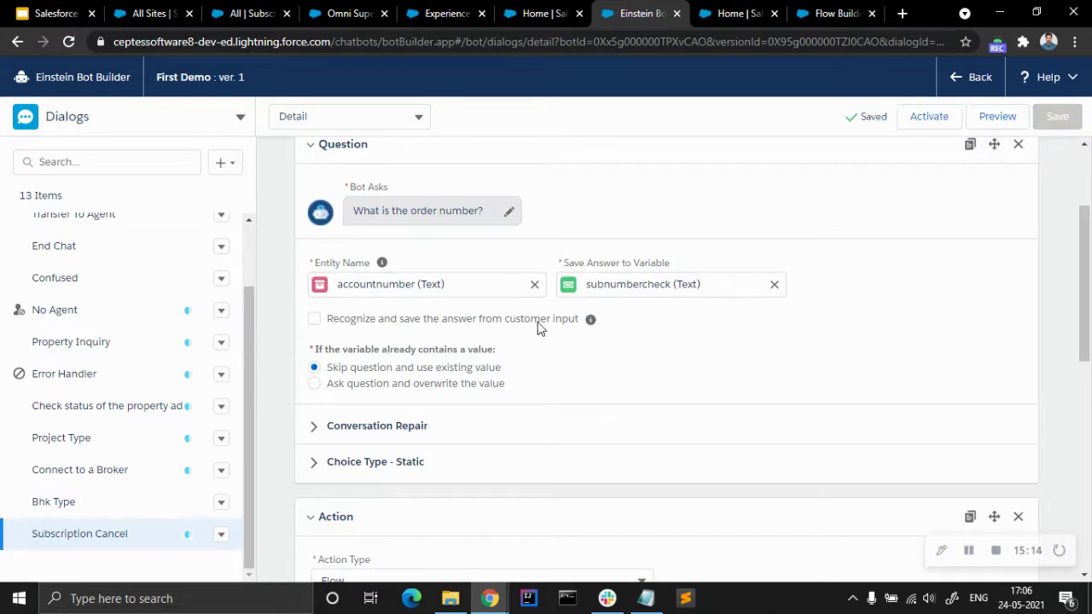
scroll(534, 369, down, 7)
scroll(535, 370, up, 8)
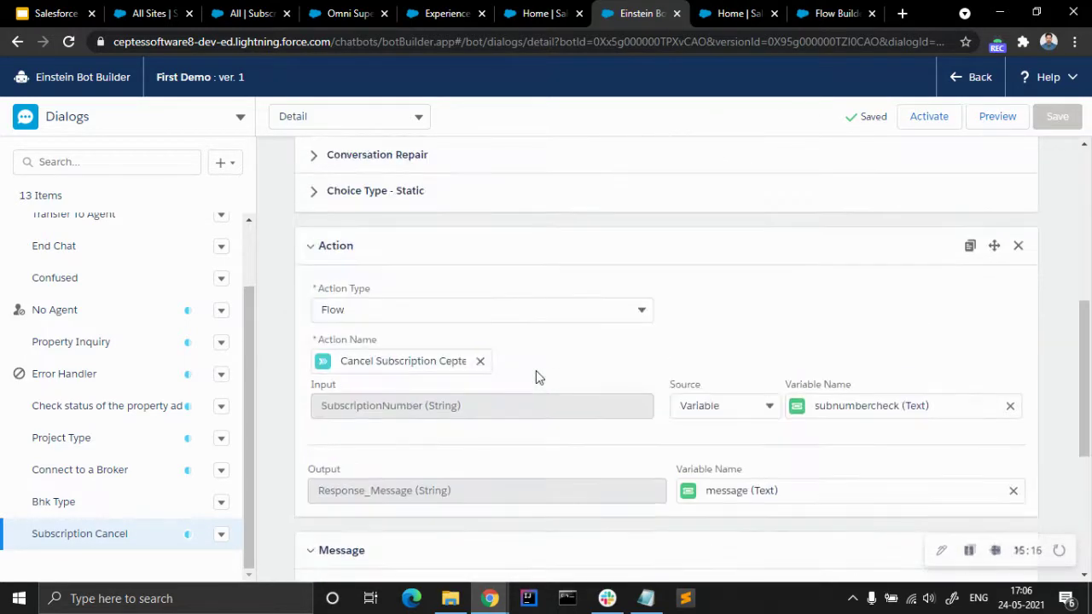
Step: Switch to the Service Console's Omni Supervisor page and set the Omni-Channel status to Busy
click(537, 12)
click(638, 13)
drag(490, 7, 537, 8)
drag(355, 6, 451, 9)
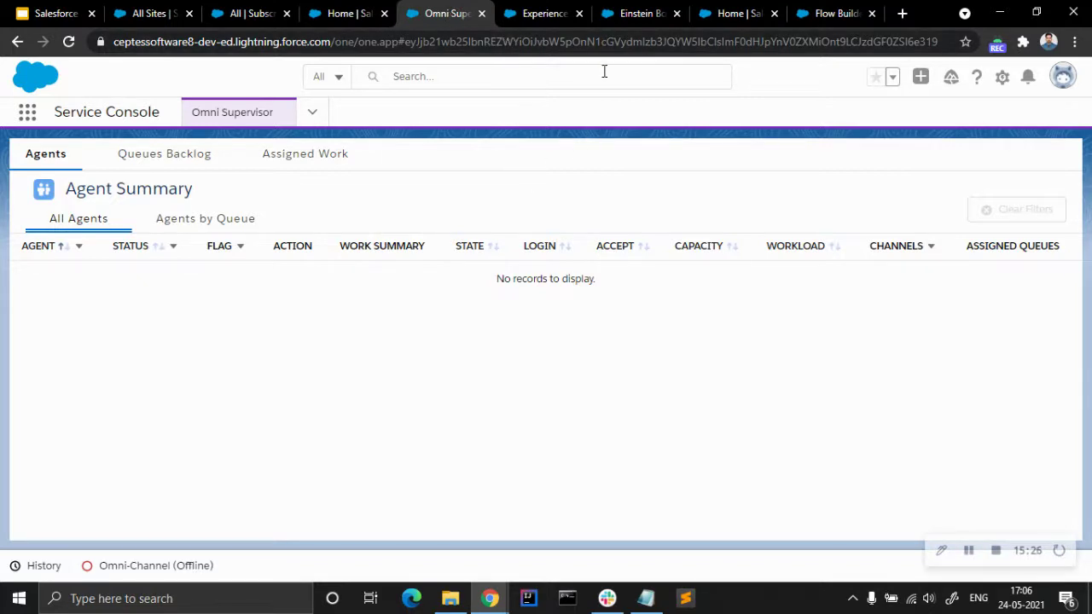
click(147, 576)
click(268, 219)
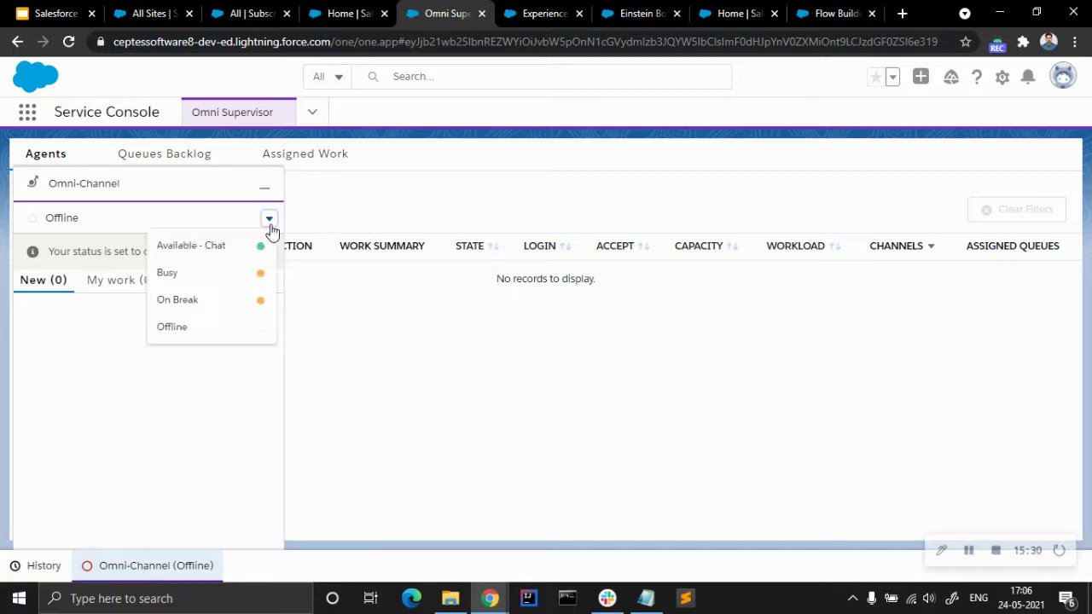
click(244, 273)
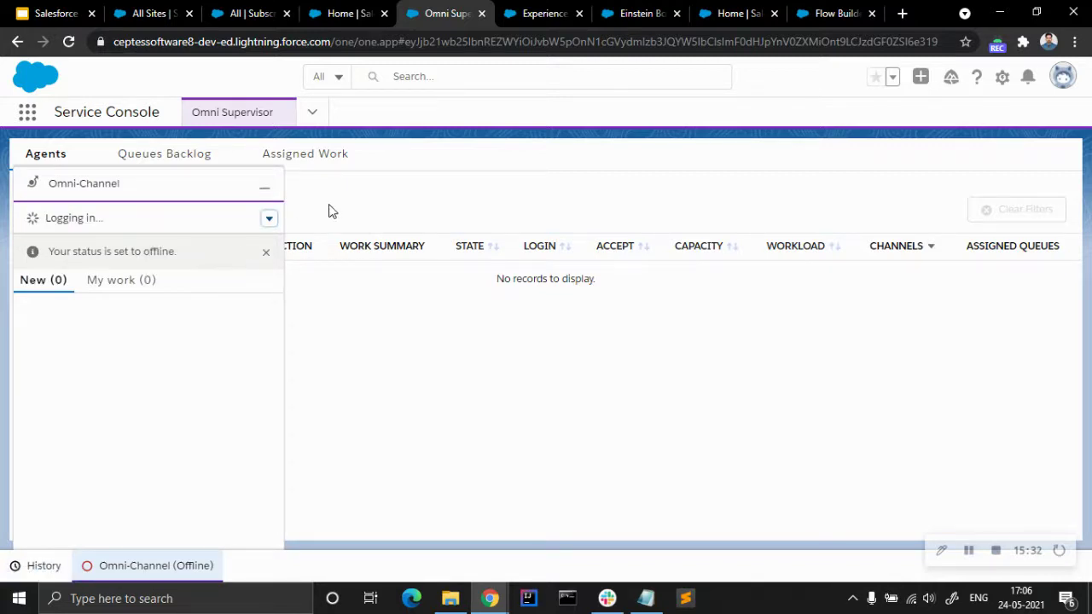
Step: Activate the First Demo bot and reload the community site in Experience Builder
key(ctrl+Tab)
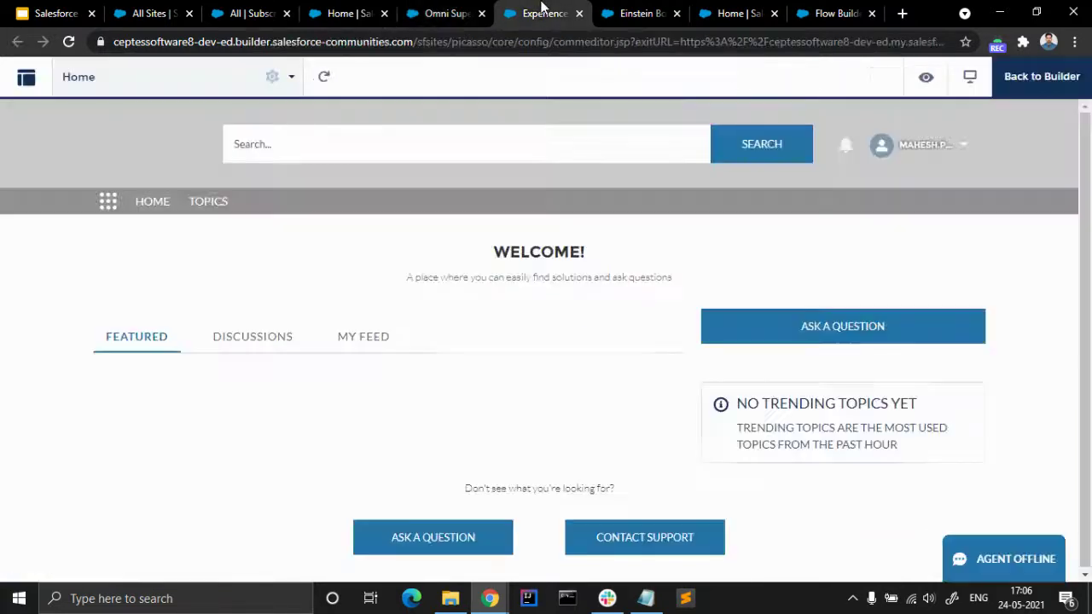
click(68, 42)
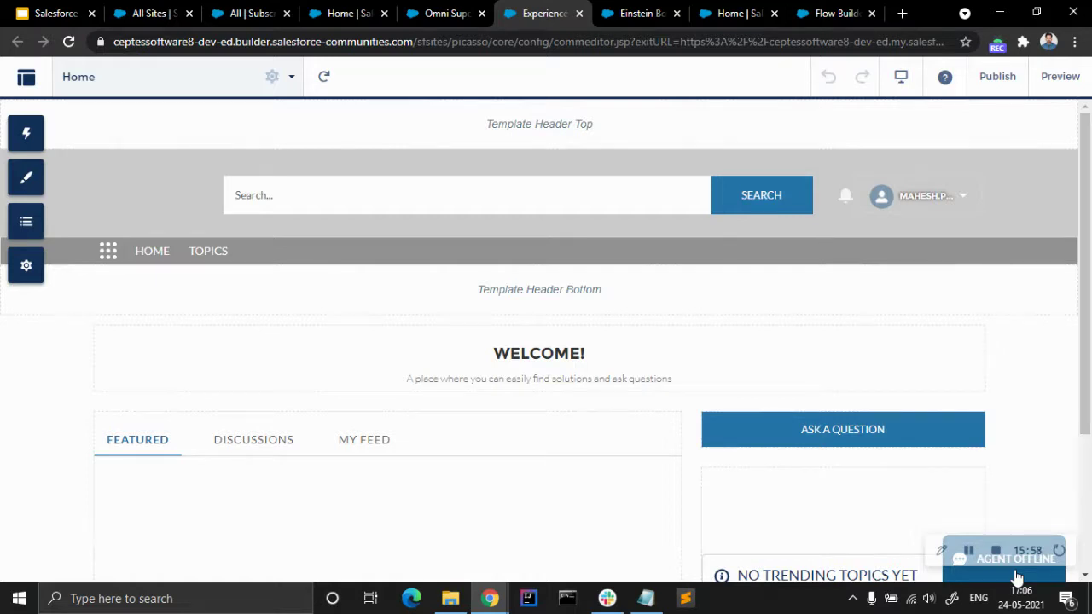
click(627, 12)
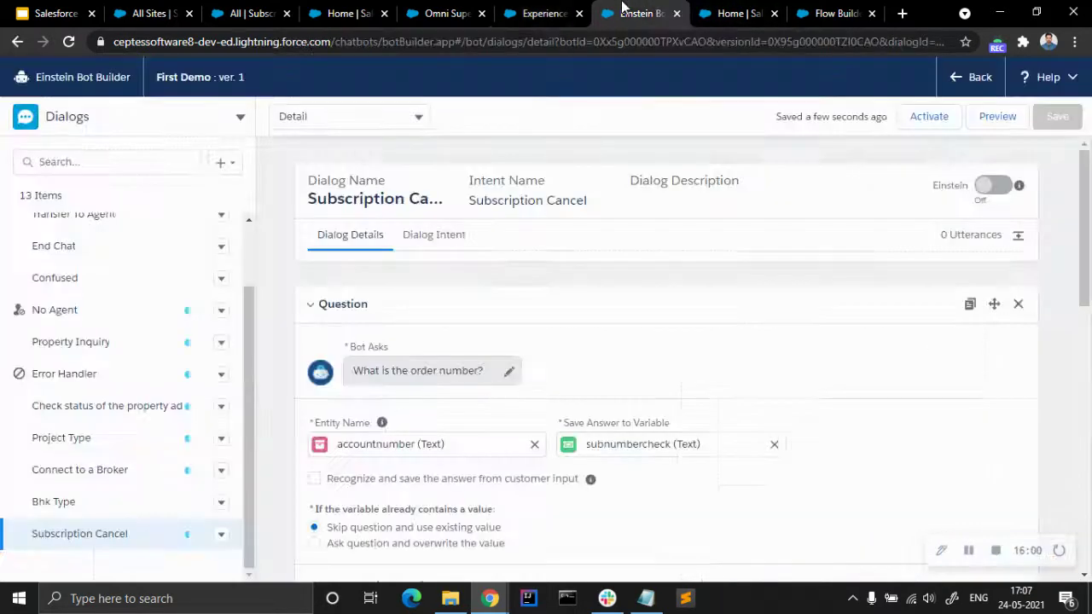
click(929, 116)
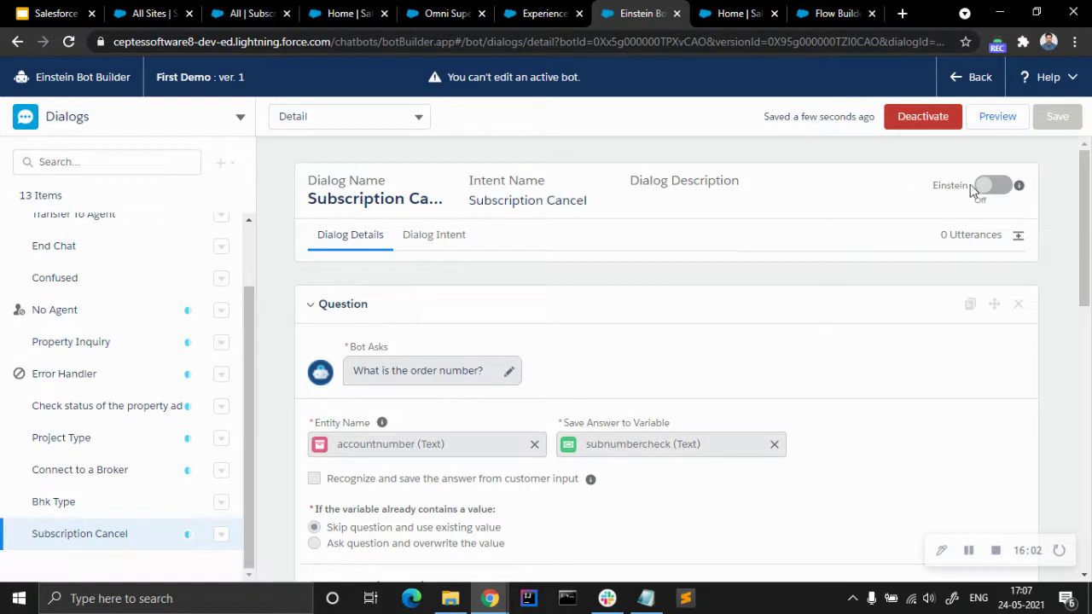
click(546, 13)
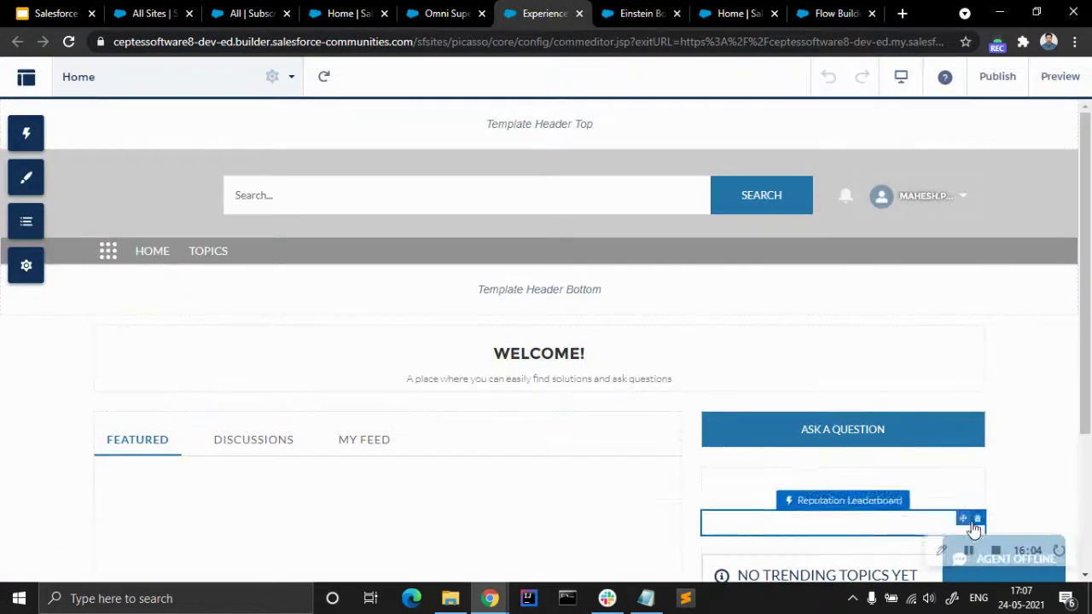
click(68, 41)
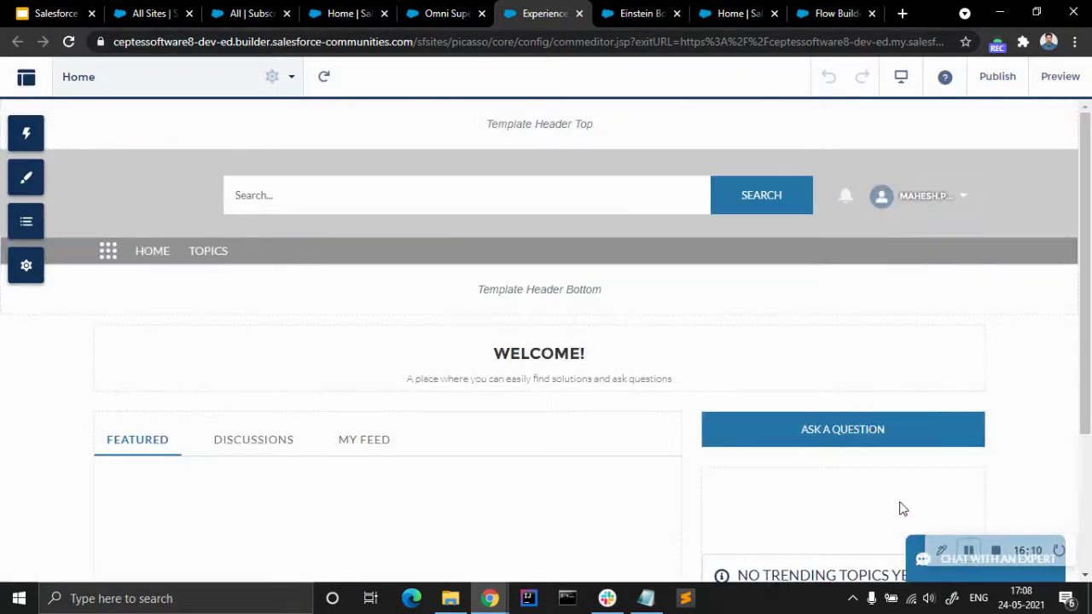
Step: Open the site's chat form, dismiss the Embedded Service Chat settings, and switch the Home page to preview
click(989, 579)
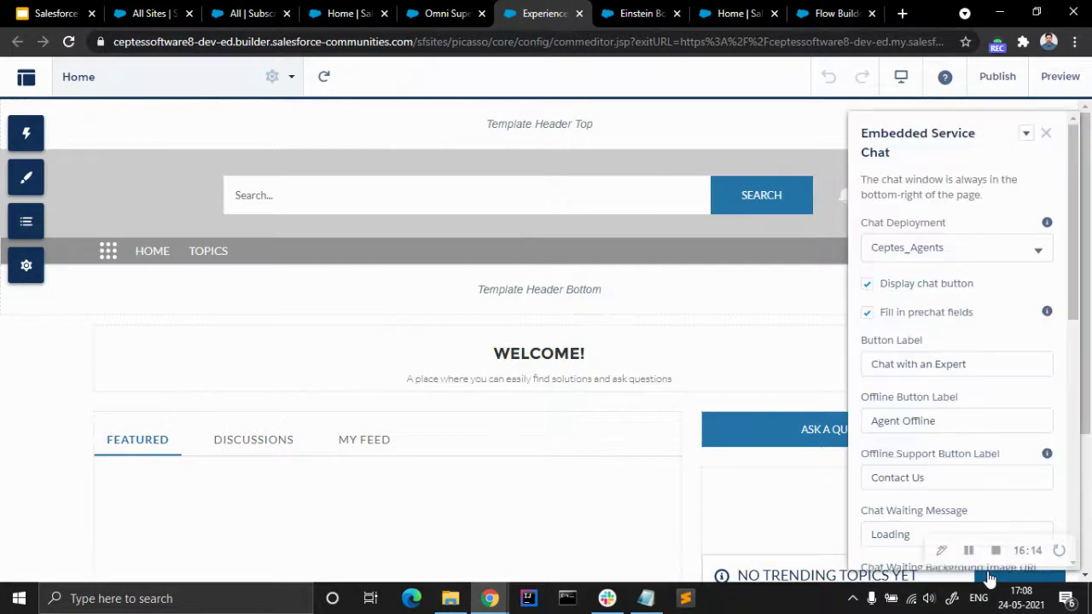
click(1046, 134)
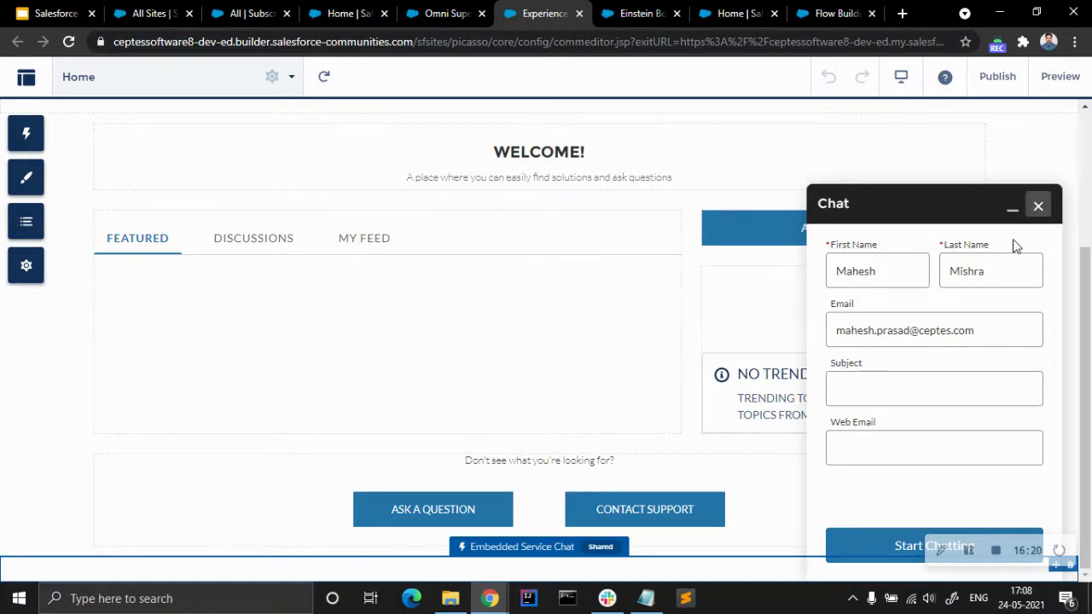
click(1058, 77)
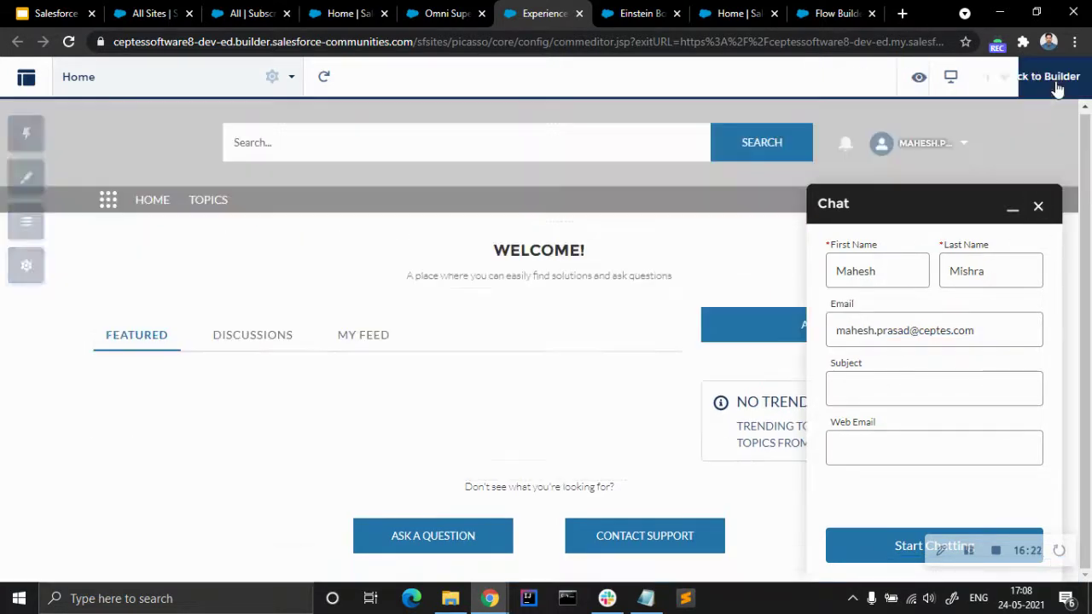
Step: Complete the pre-chat form with the subject test and the contact's web email, and start the chat
click(882, 390)
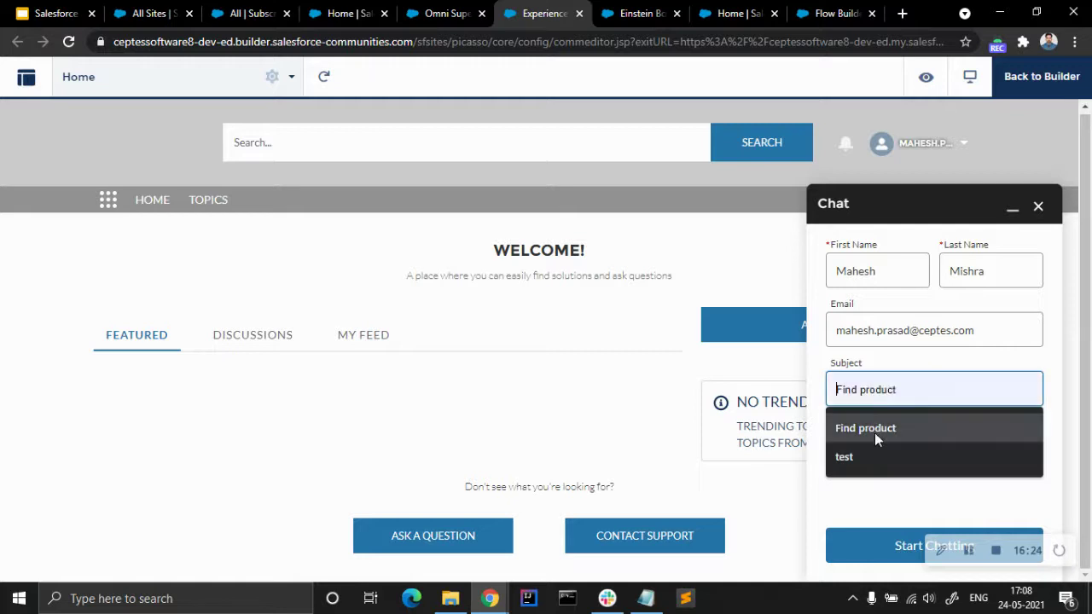
click(873, 454)
click(879, 450)
click(902, 487)
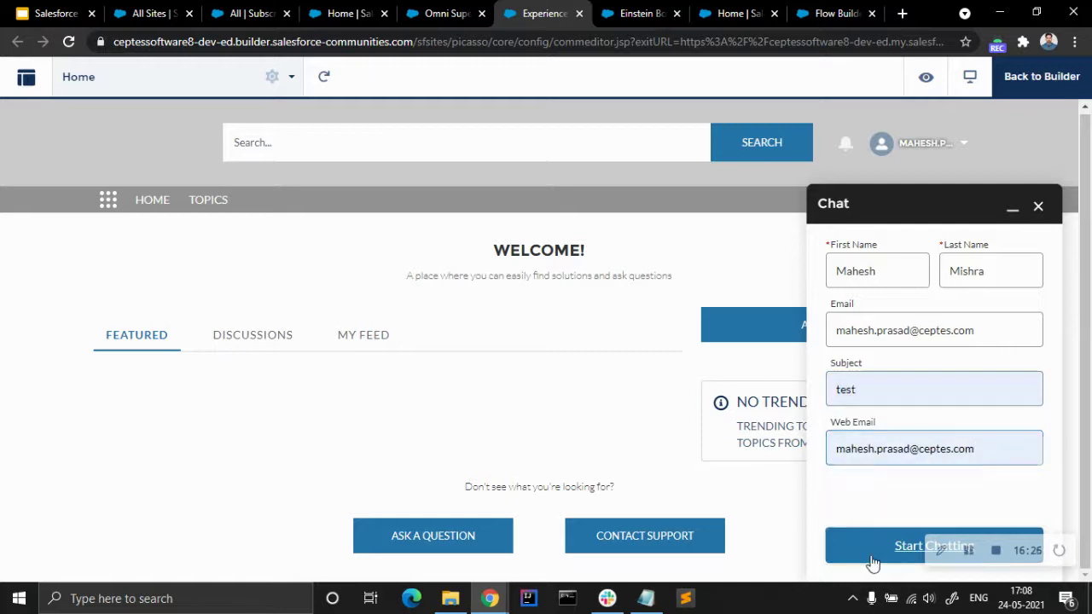
click(869, 550)
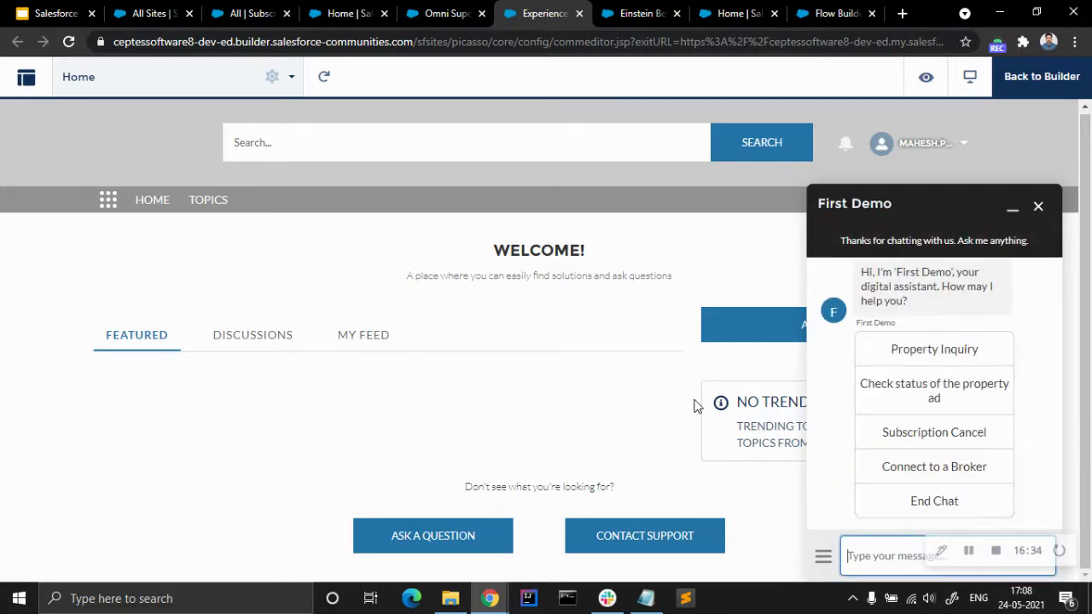
Step: Choose Subscription Cancel in the bot chat and copy the account number from row 8 of the Subscribers list
click(927, 435)
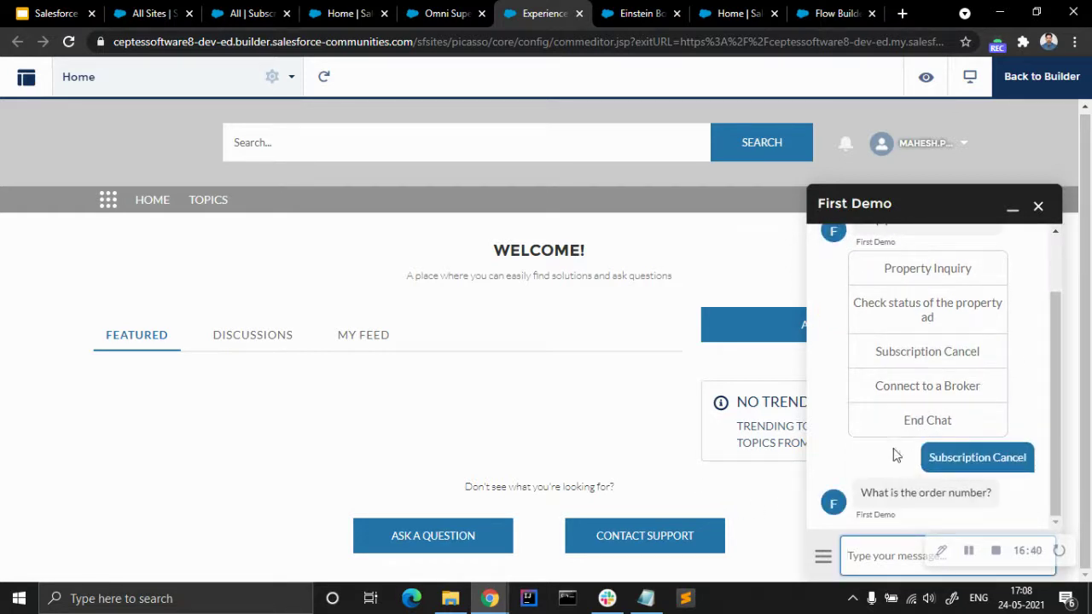
click(248, 14)
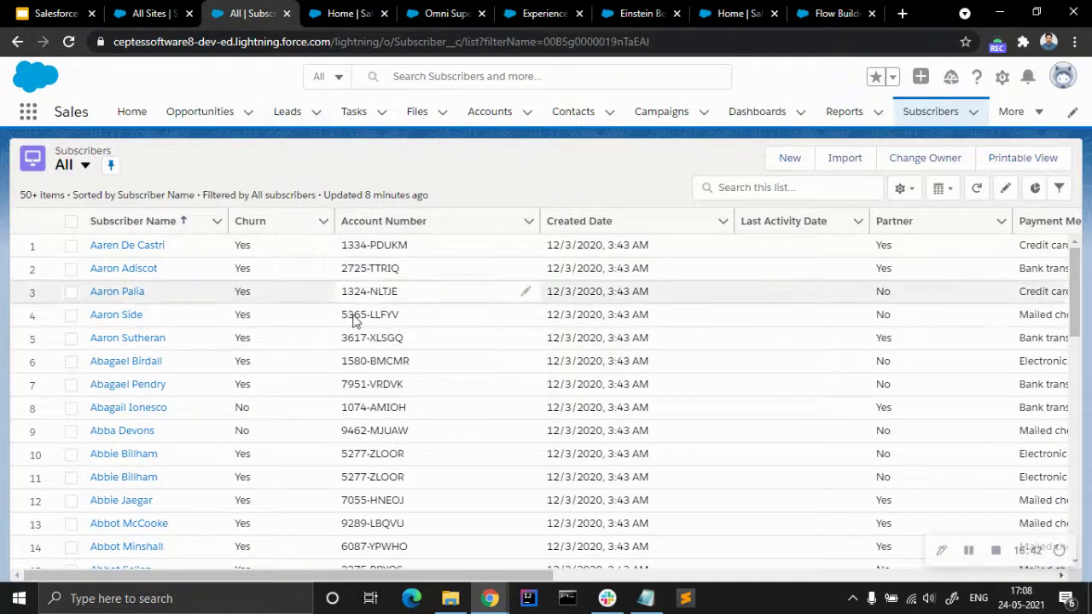
scroll(285, 395, down, 1)
double_click(417, 331)
drag(418, 333, 348, 337)
key(ctrl+c)
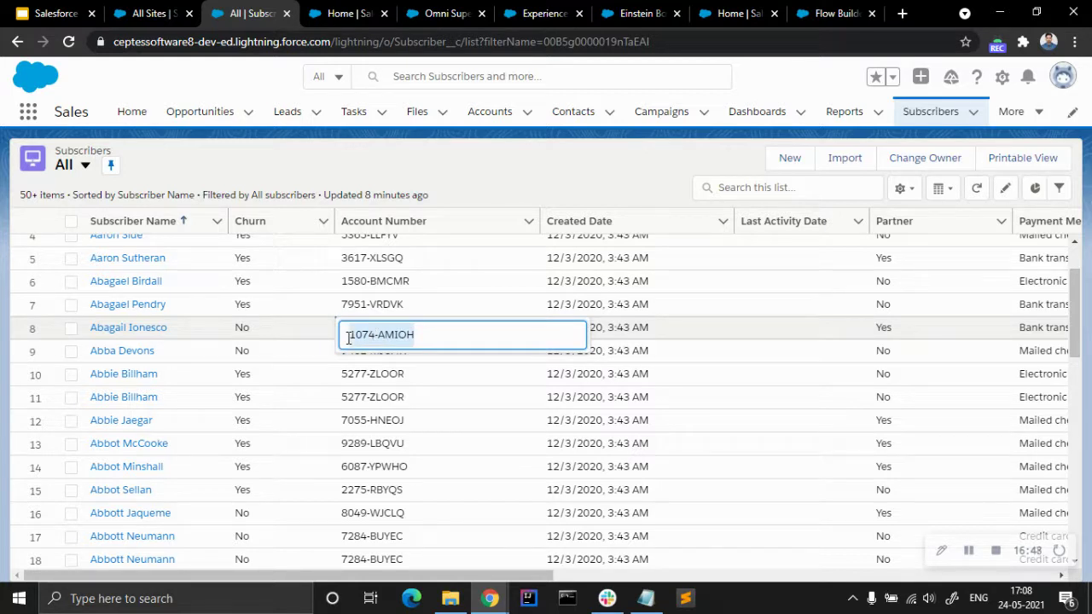
click(508, 174)
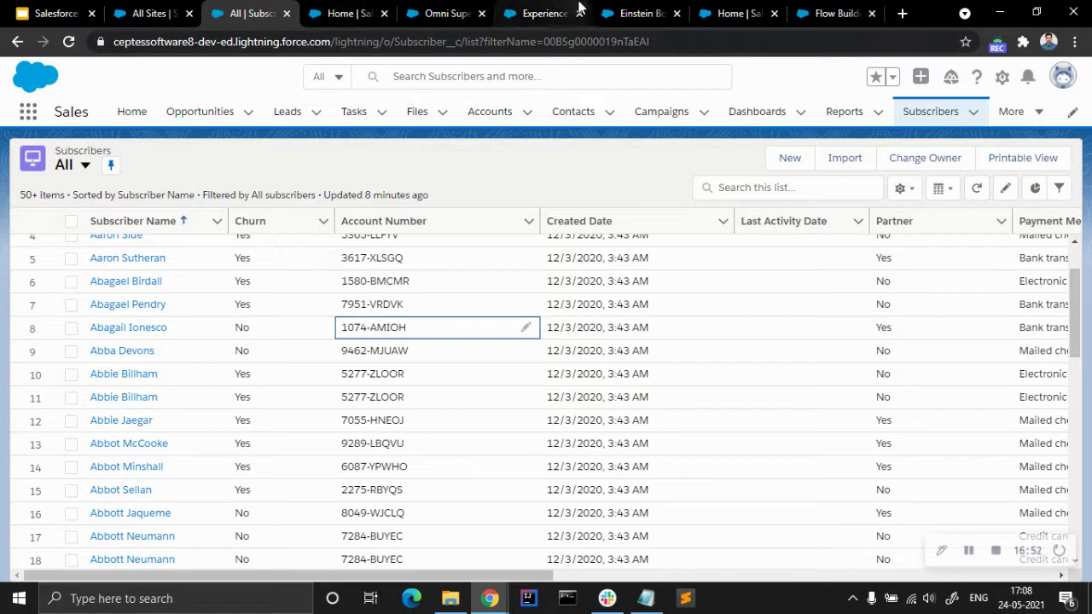
Step: Return to the community chat and send the copied account number as the answer to the order number question
click(544, 13)
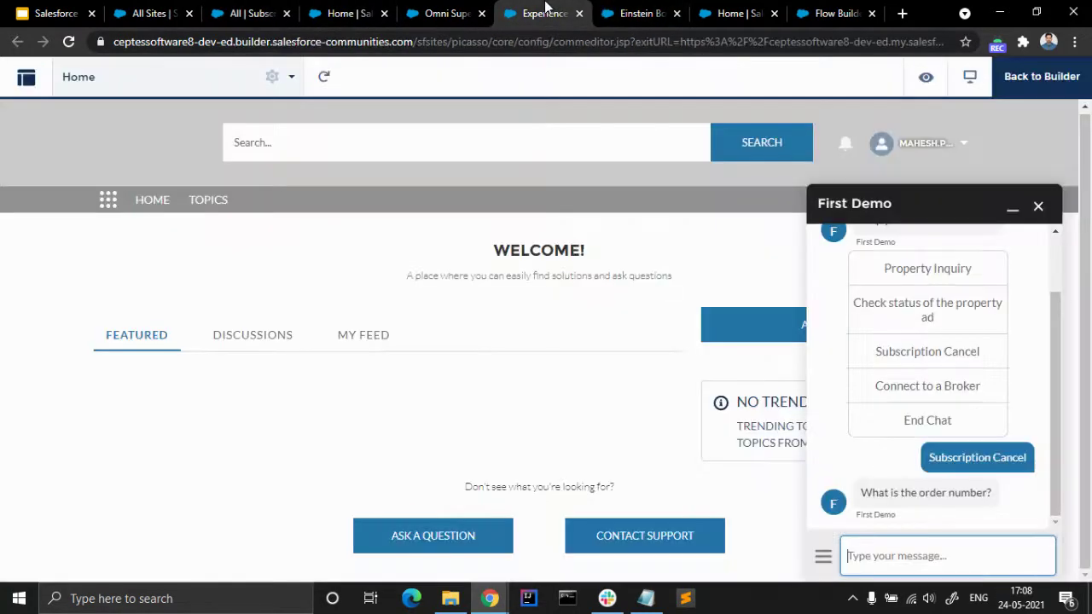
key(ctrl+v)
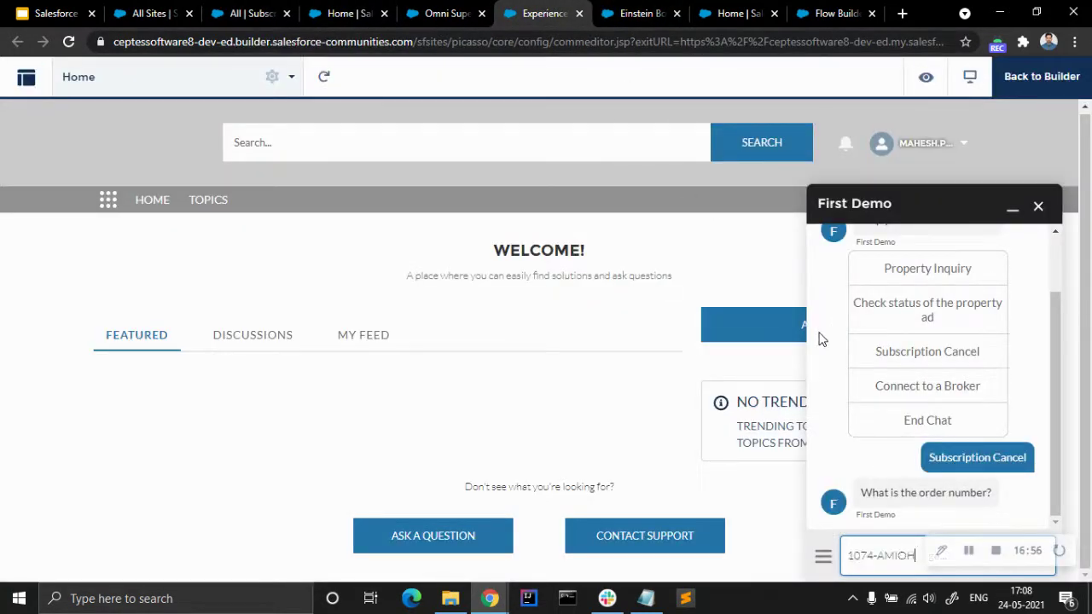
key(Return)
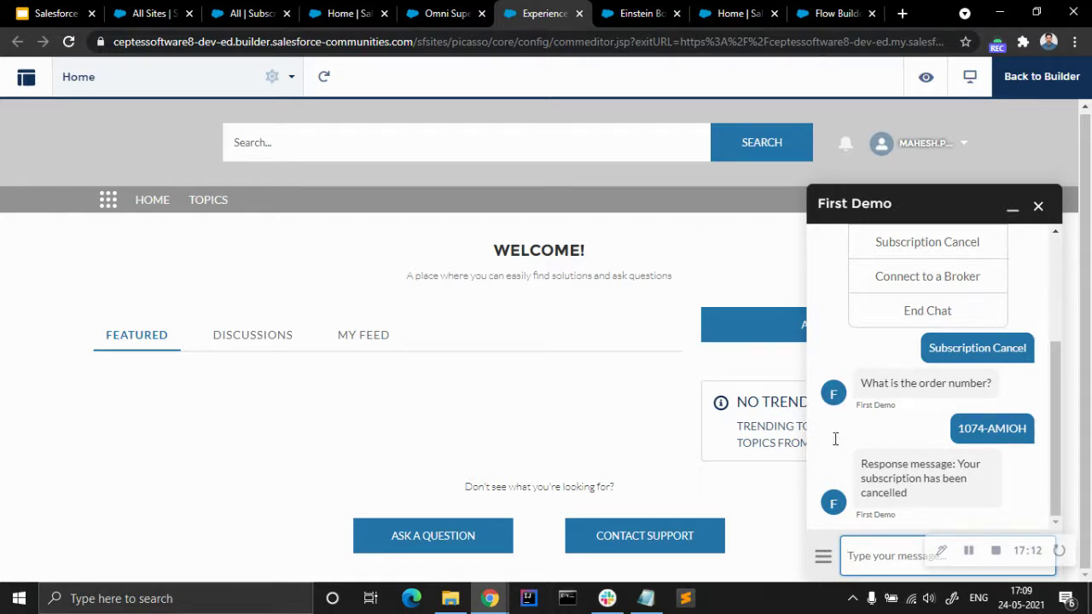
Step: Refresh the Subscribers list and check the Churn value of the subscriber in row 8
click(258, 10)
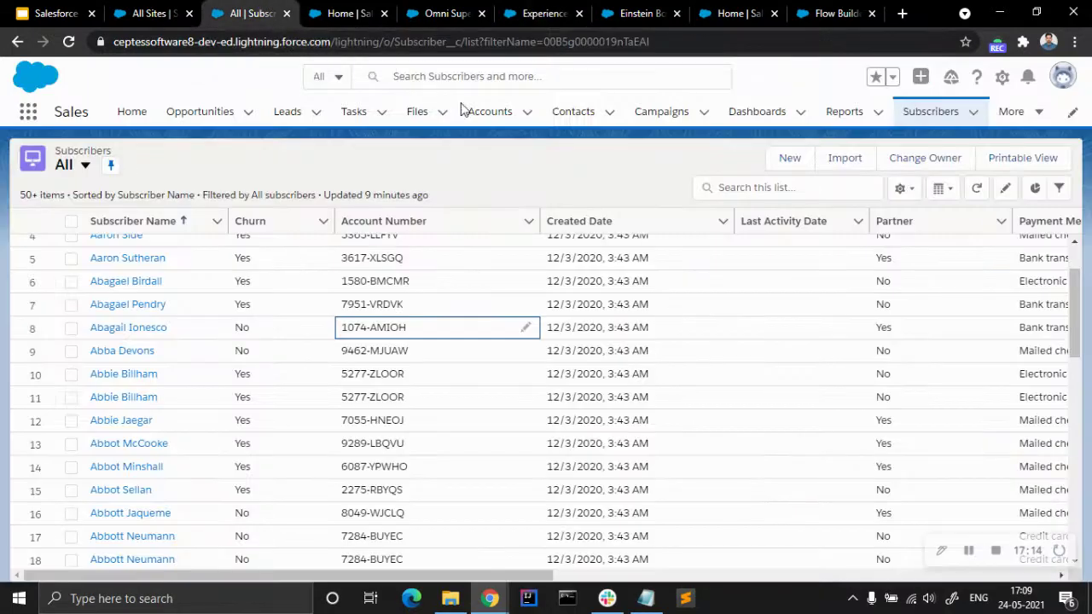
click(547, 168)
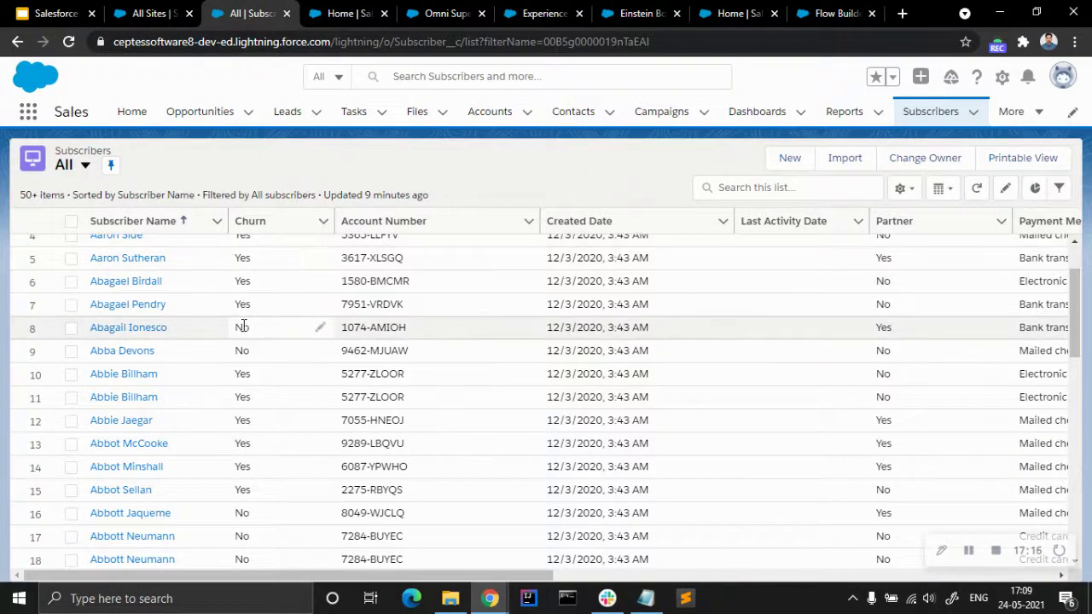
click(978, 189)
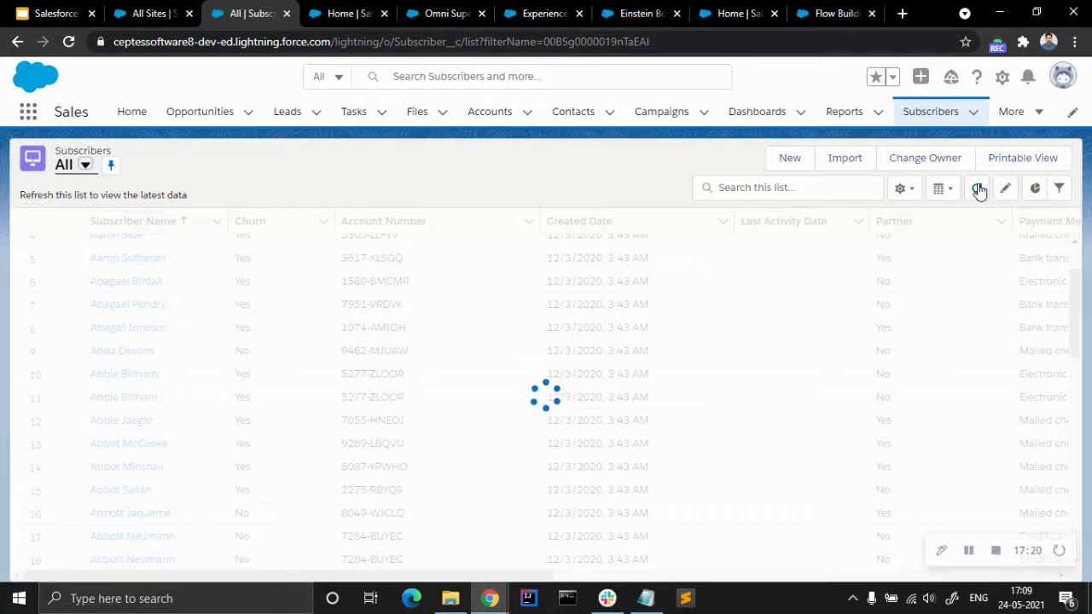
scroll(388, 379, down, 1)
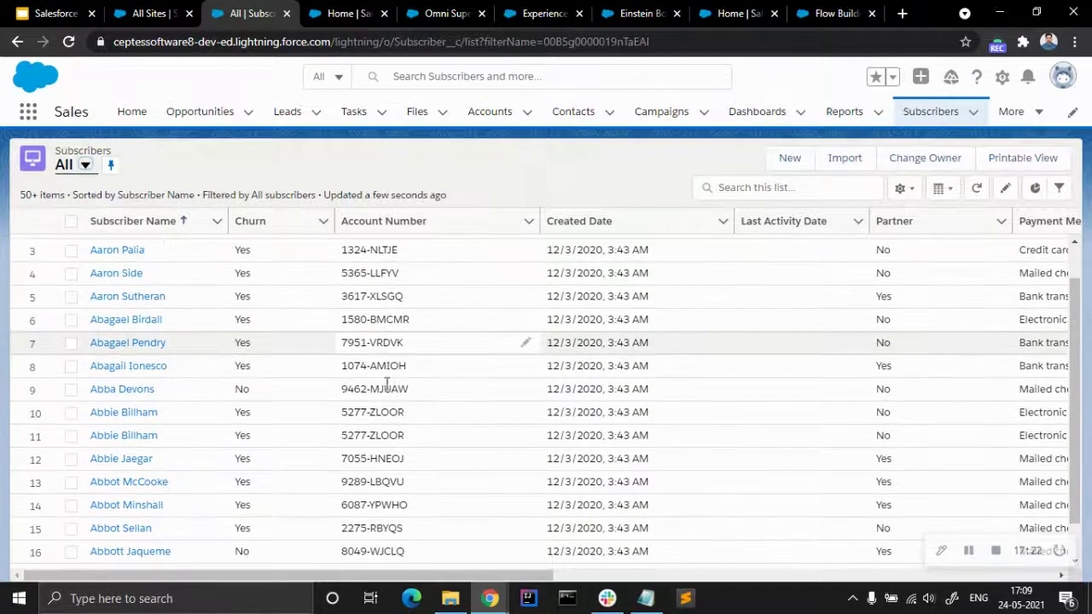
scroll(258, 376, down, 1)
click(383, 329)
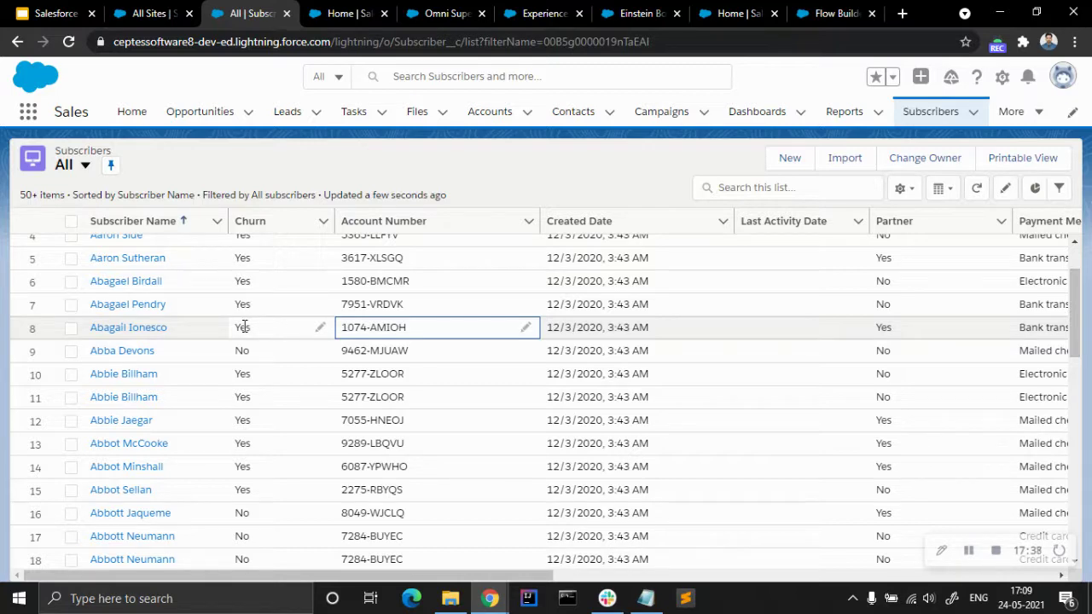
Step: Review the Subscription Cancel dialog in the Einstein Bot Builder, examining its question, flow action variables, response message and next step
click(729, 13)
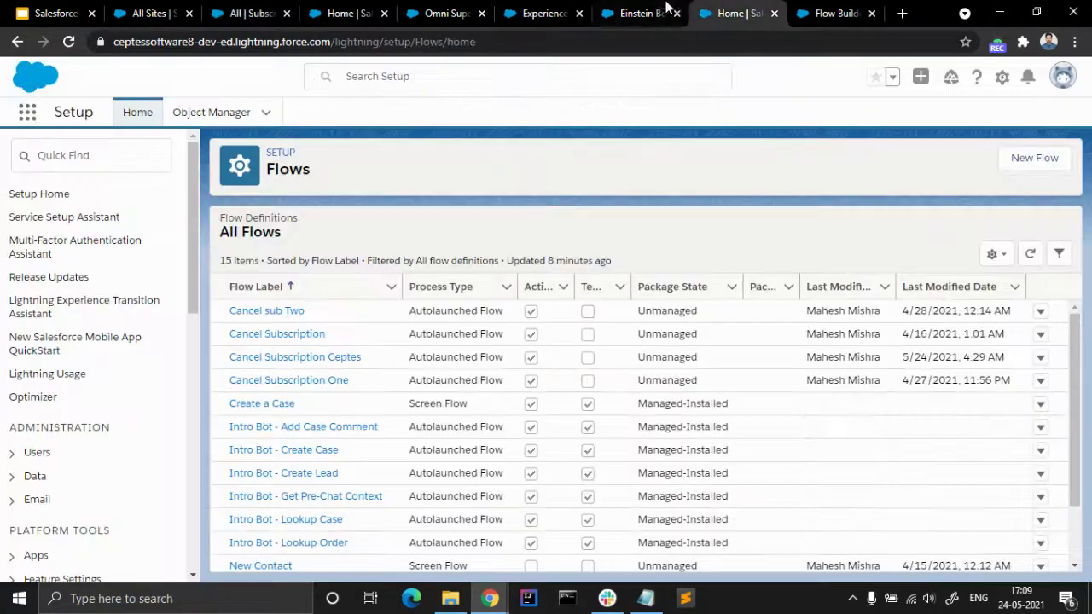
click(642, 10)
scroll(855, 415, down, 6)
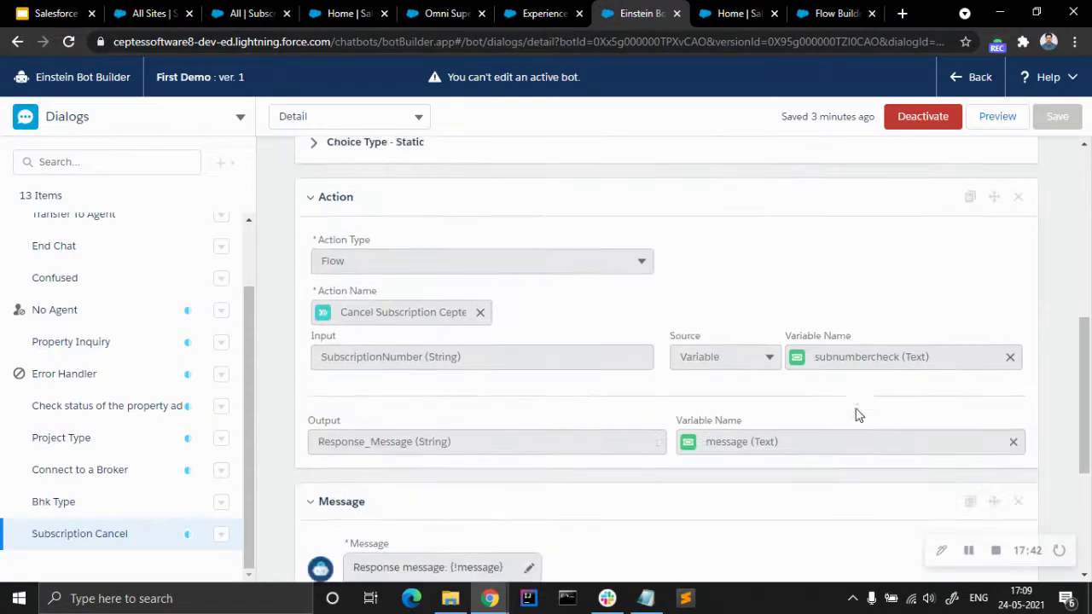
scroll(811, 384, up, 4)
scroll(614, 395, down, 3)
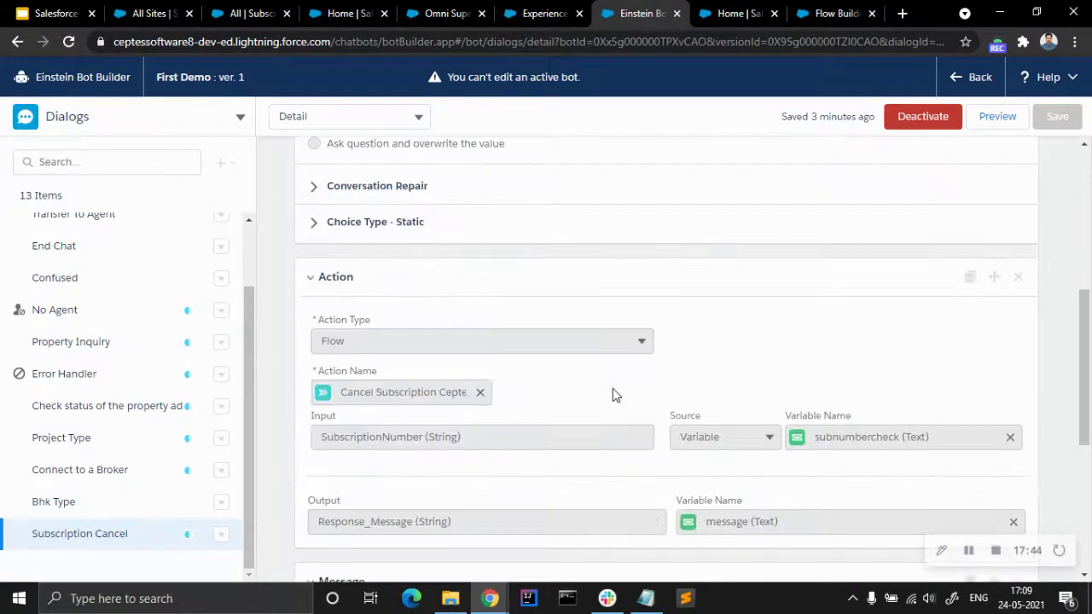
scroll(643, 413, down, 4)
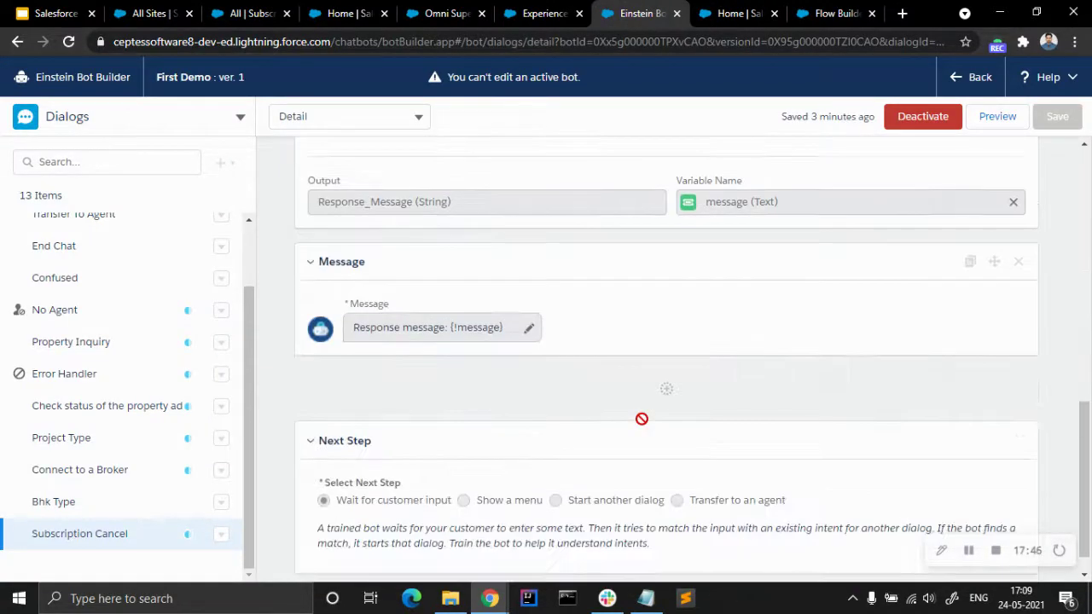
scroll(737, 374, up, 3)
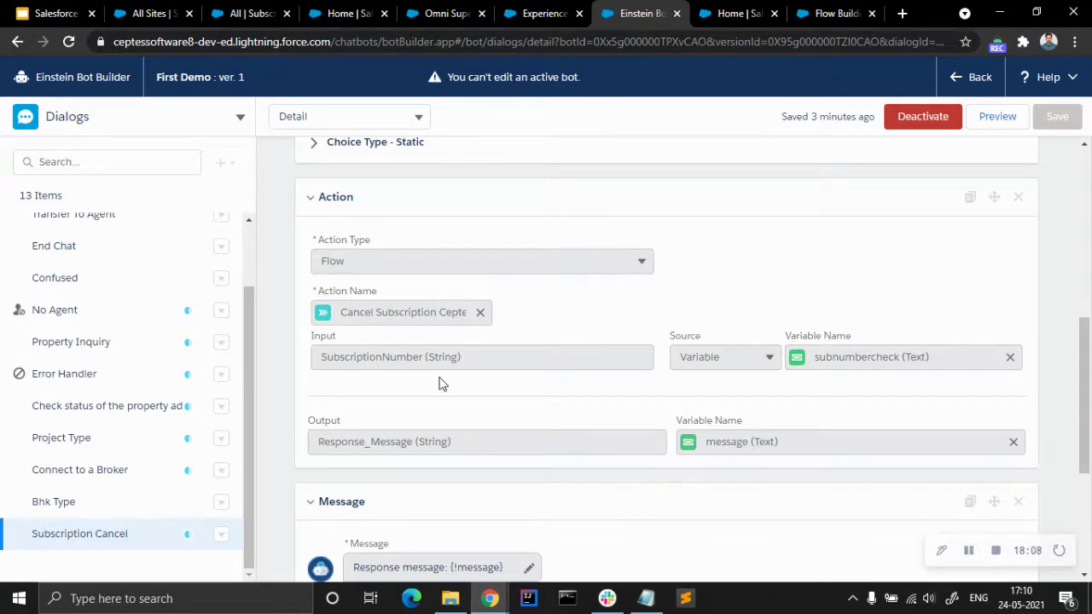
scroll(438, 383, down, 2)
scroll(438, 383, up, 4)
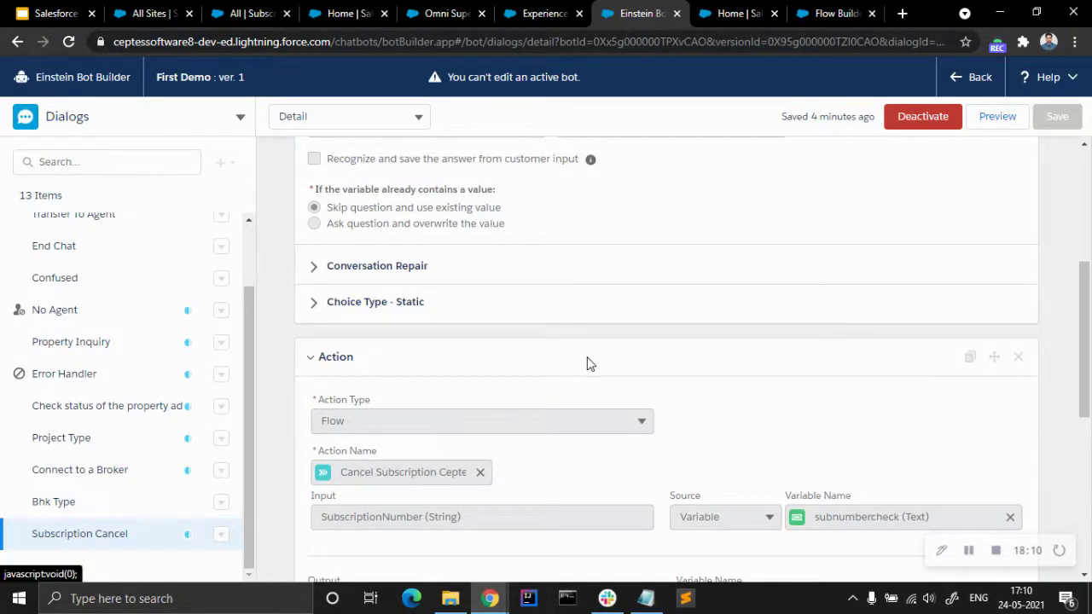
scroll(587, 359, down, 5)
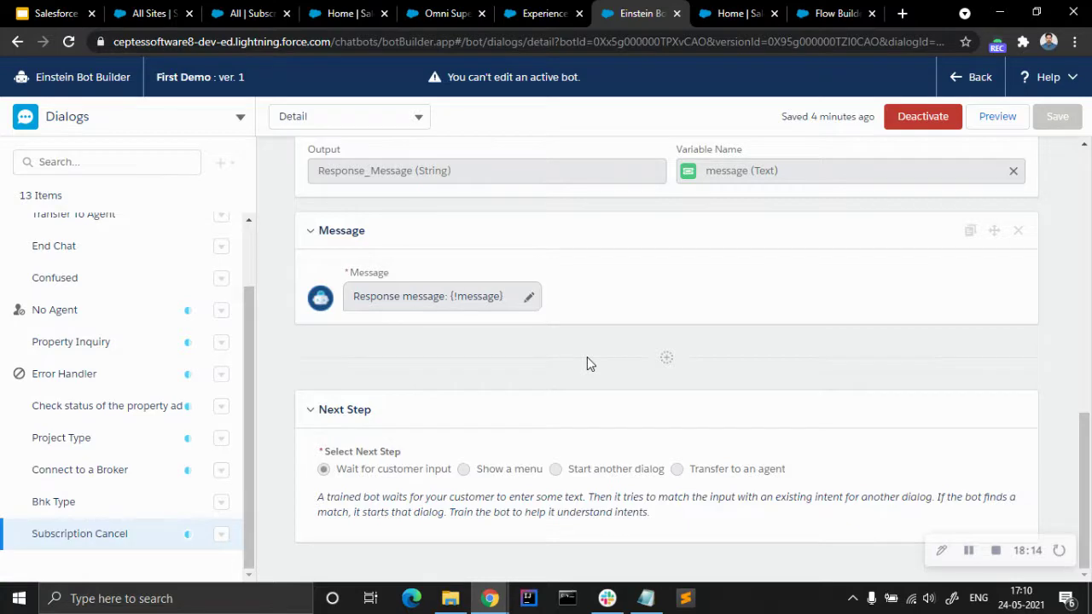
scroll(587, 358, up, 8)
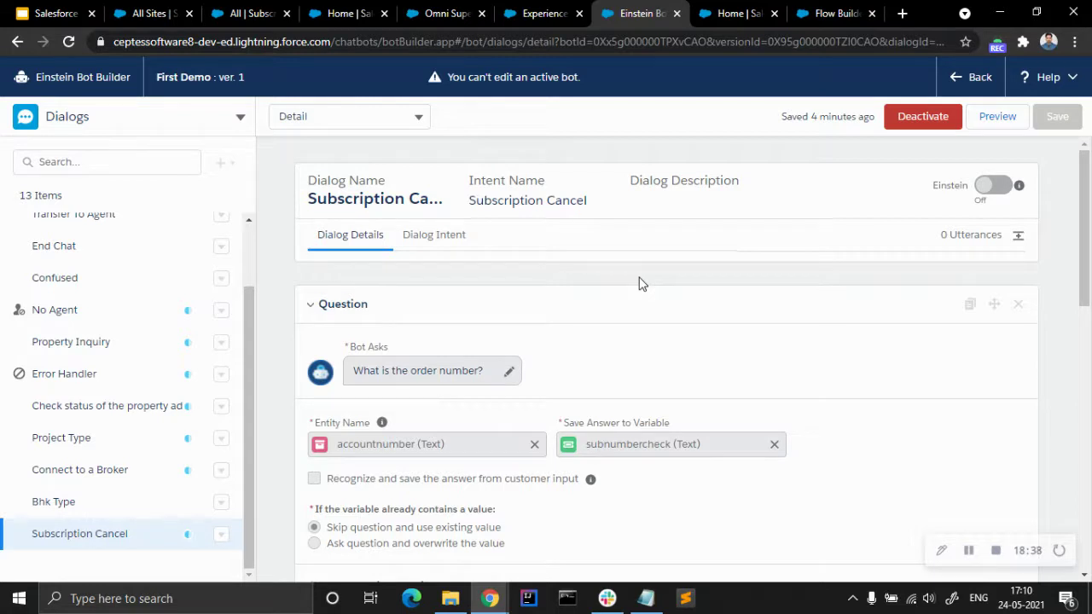
scroll(641, 284, down, 3)
scroll(641, 283, down, 4)
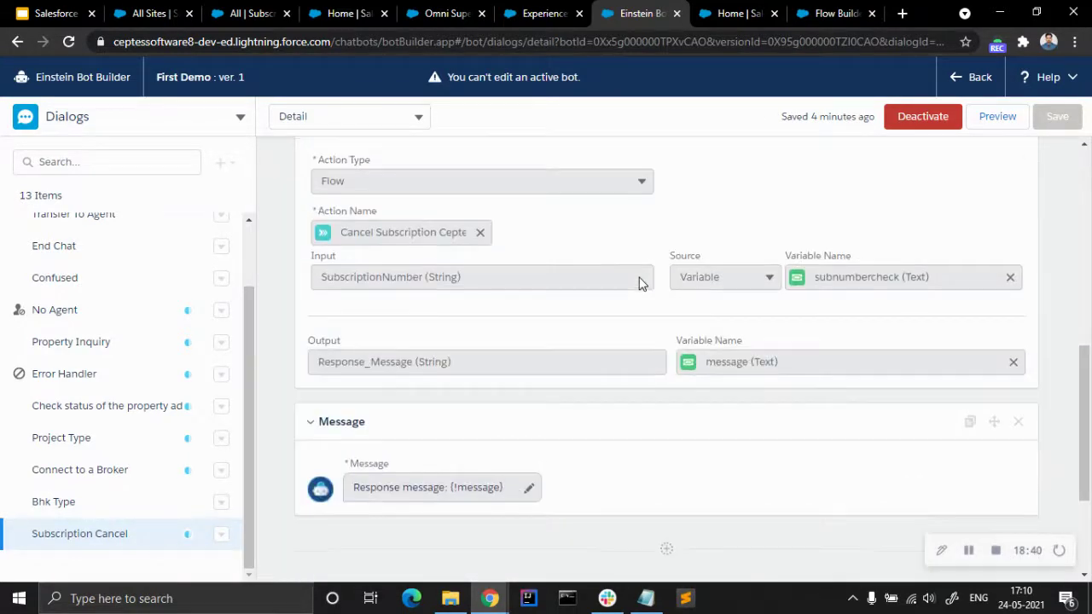